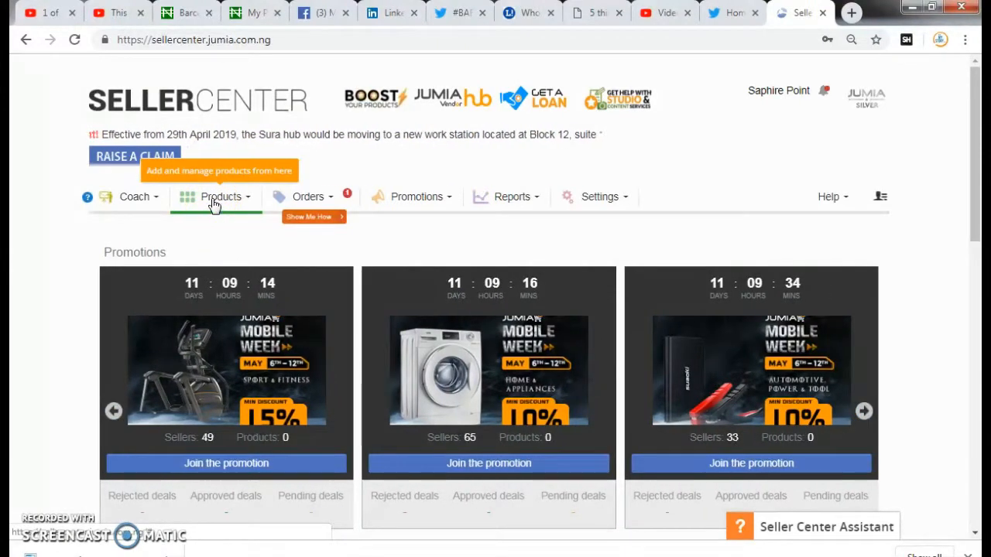
- Start adding a product and choose to create a new one that is not in Jumia's catalog
left_click(214, 200)
left_click(212, 263)
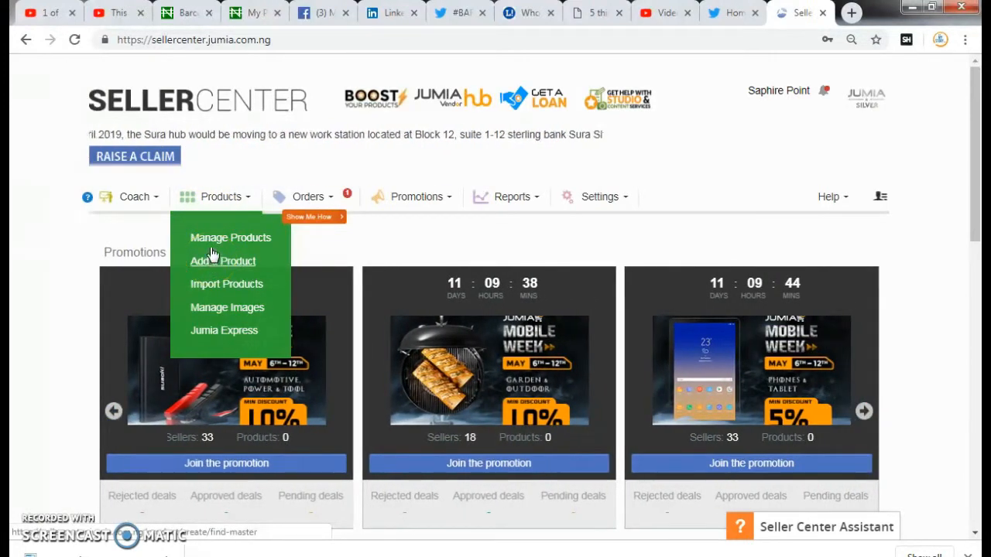
left_click(214, 265)
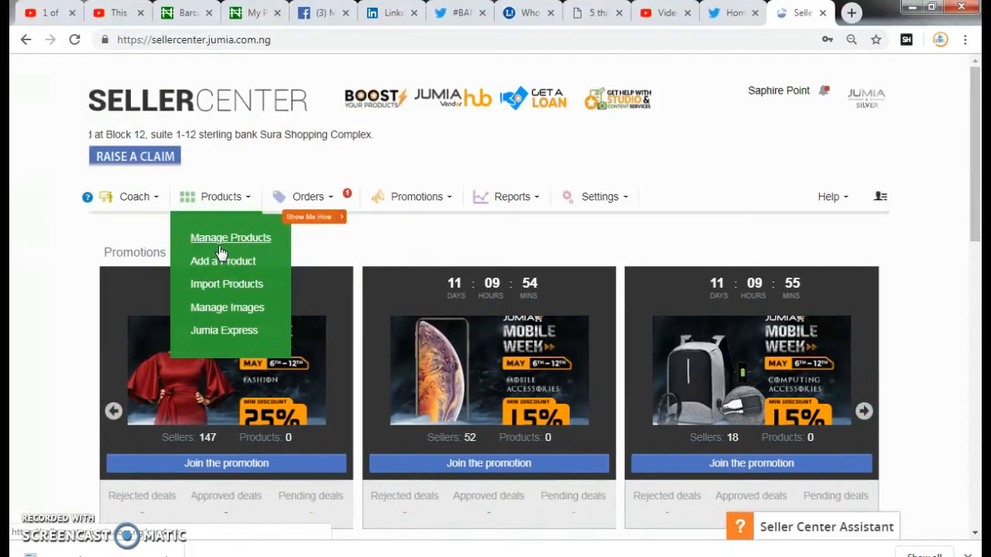
left_click(209, 263)
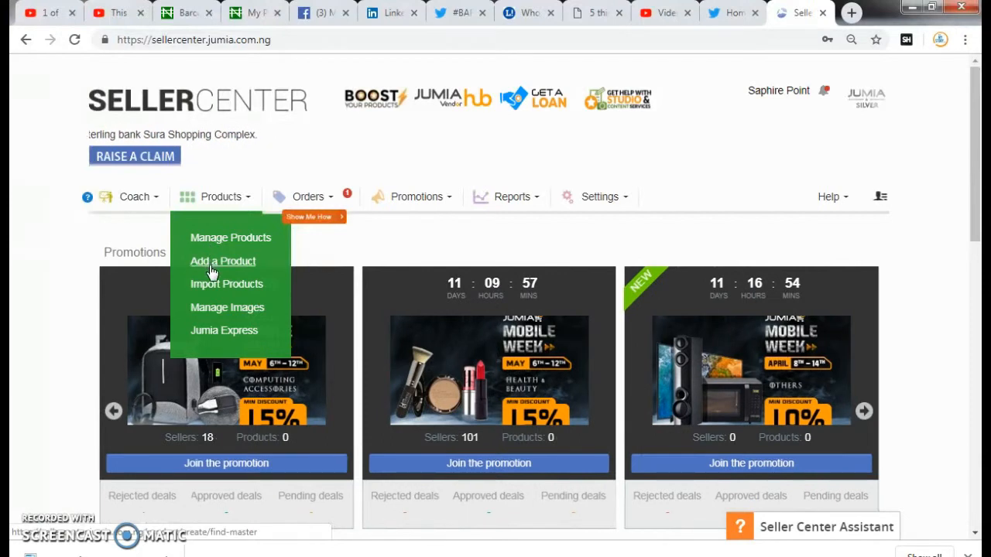
left_click(211, 267)
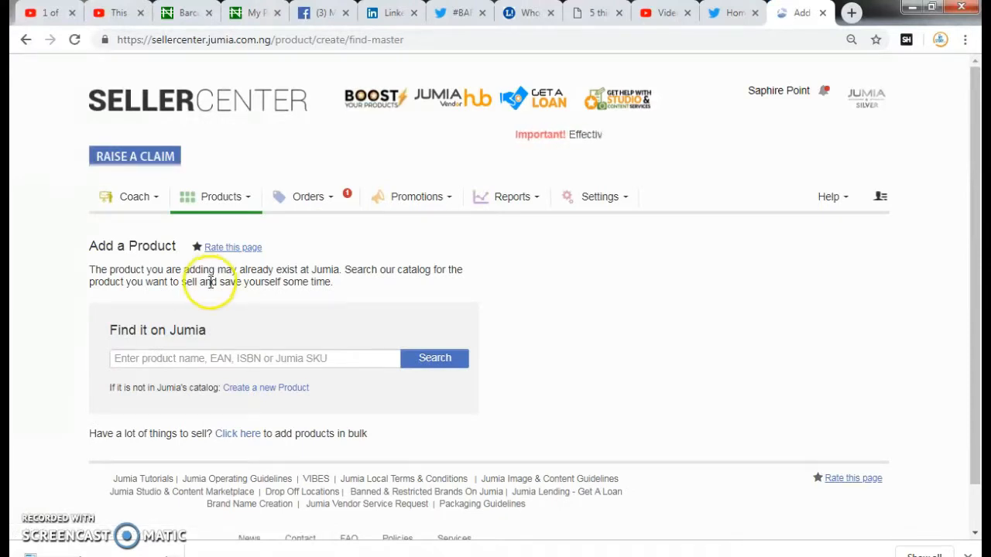
left_click(240, 393)
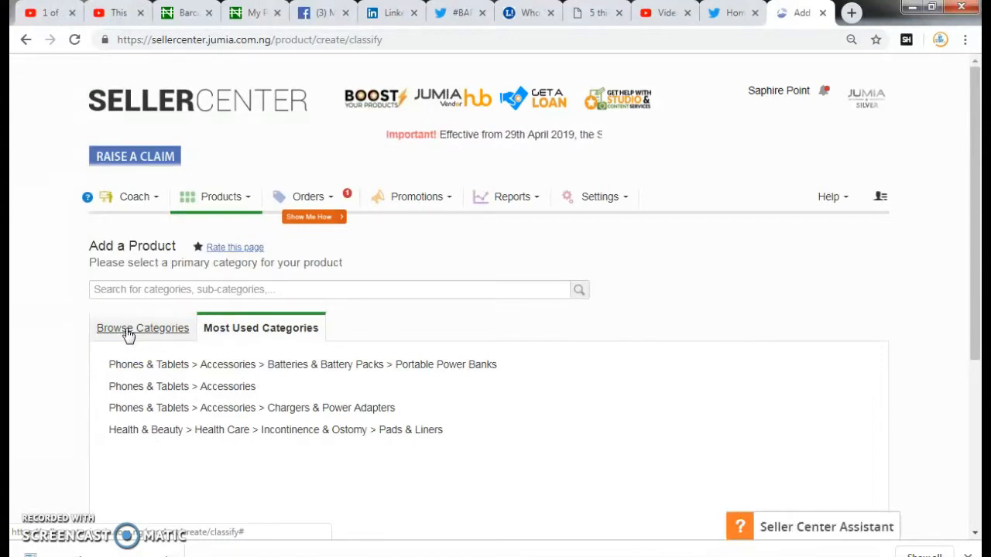
- Browse the categories and select Baby Products > Baby & Toddler Toys > Music & Sound as the product's primary category
left_click(128, 333)
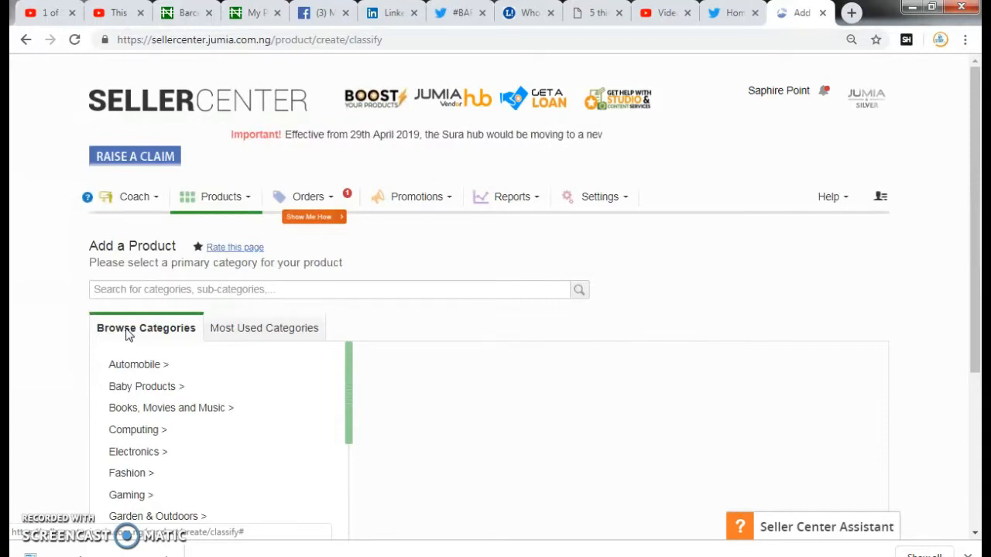
left_click(142, 391)
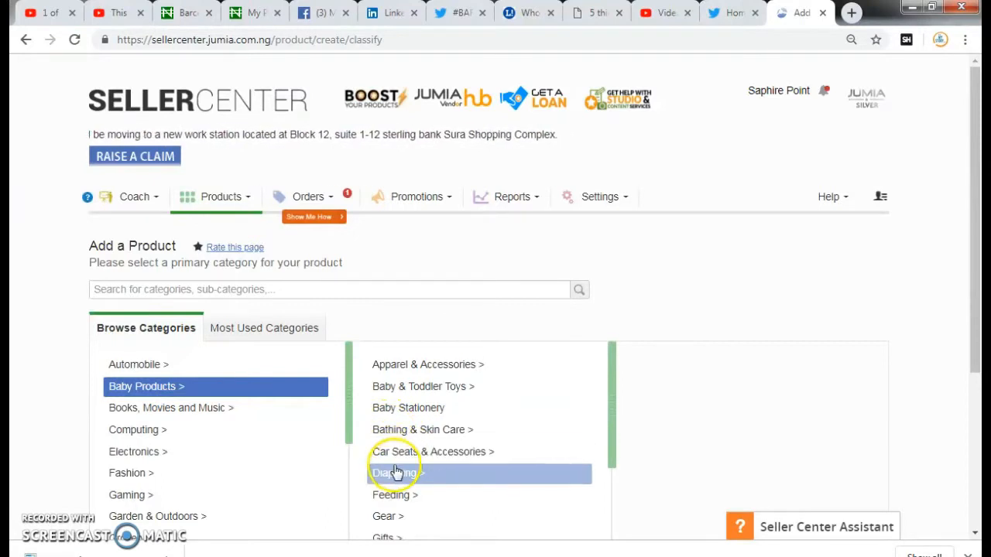
left_click(396, 415)
left_click(394, 389)
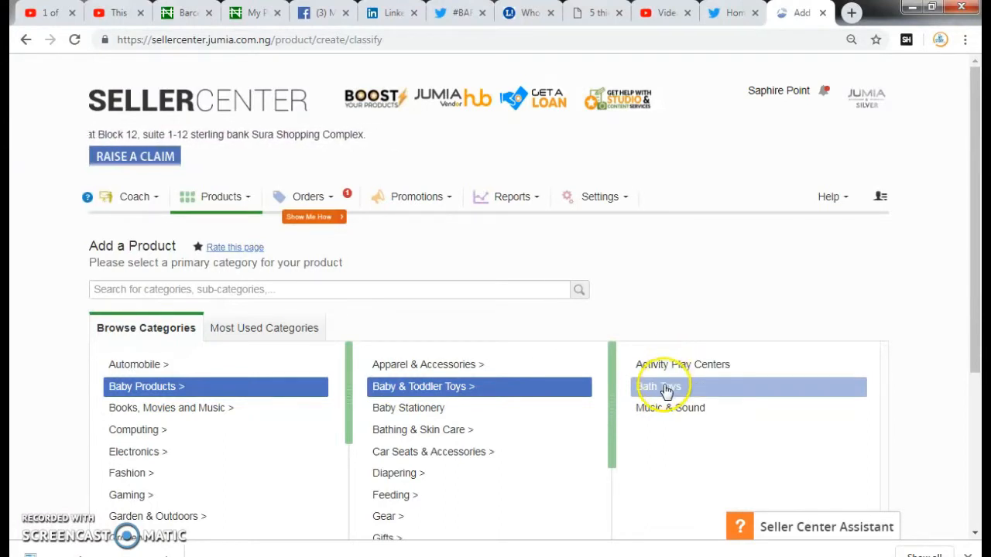
left_click(660, 410)
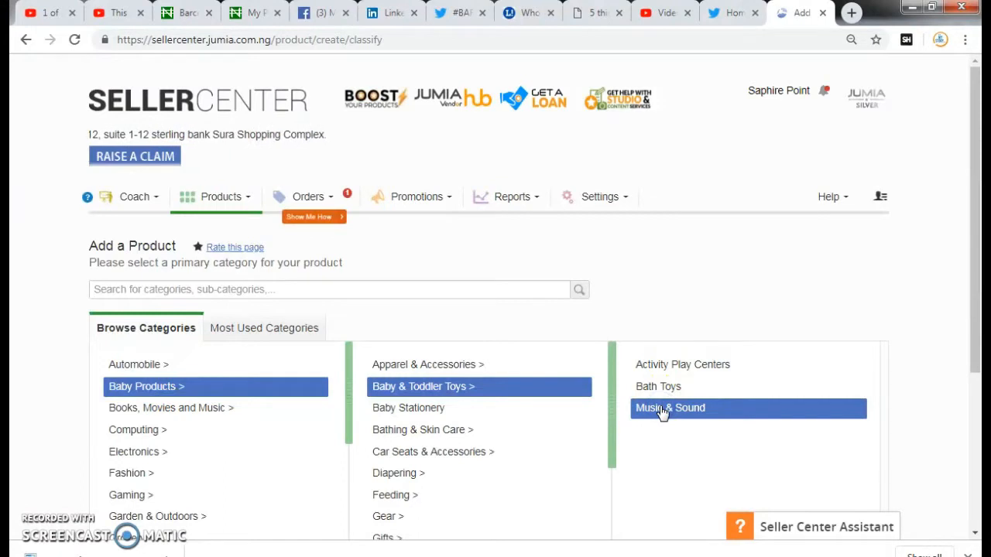
left_click_drag(974, 309, 976, 418)
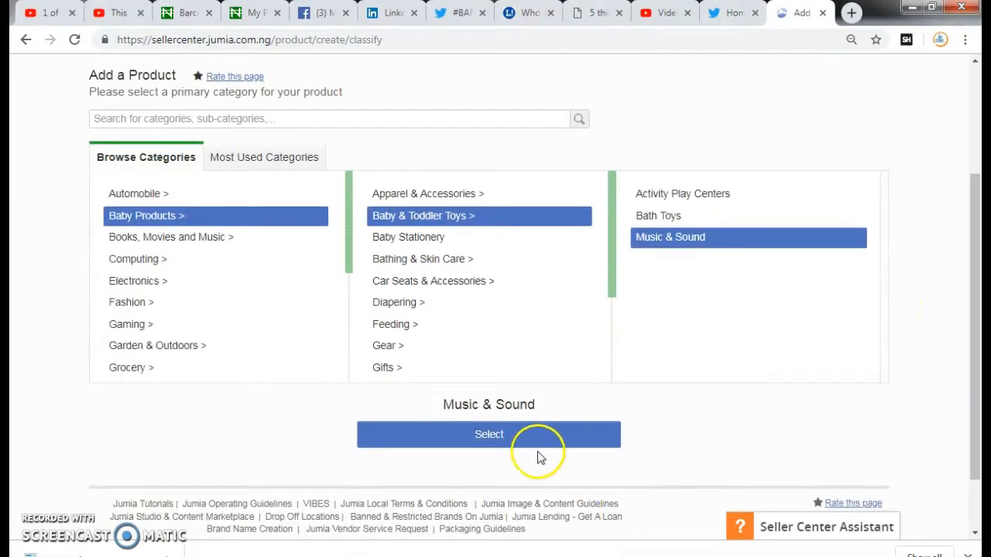
left_click(499, 438)
left_click(500, 438)
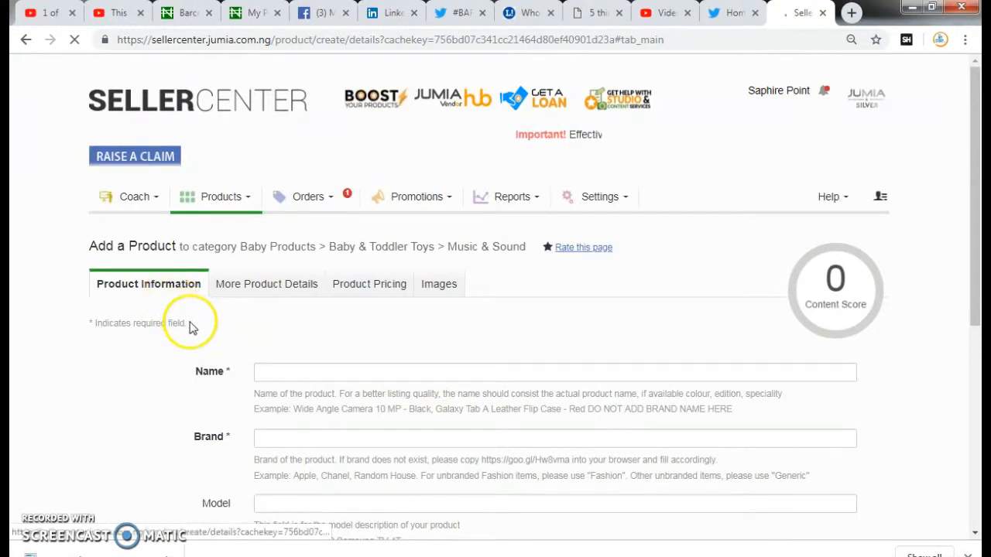
- Enter Tab as the product name and choose VIRGIN from the suggestions as the brand
left_click(267, 376)
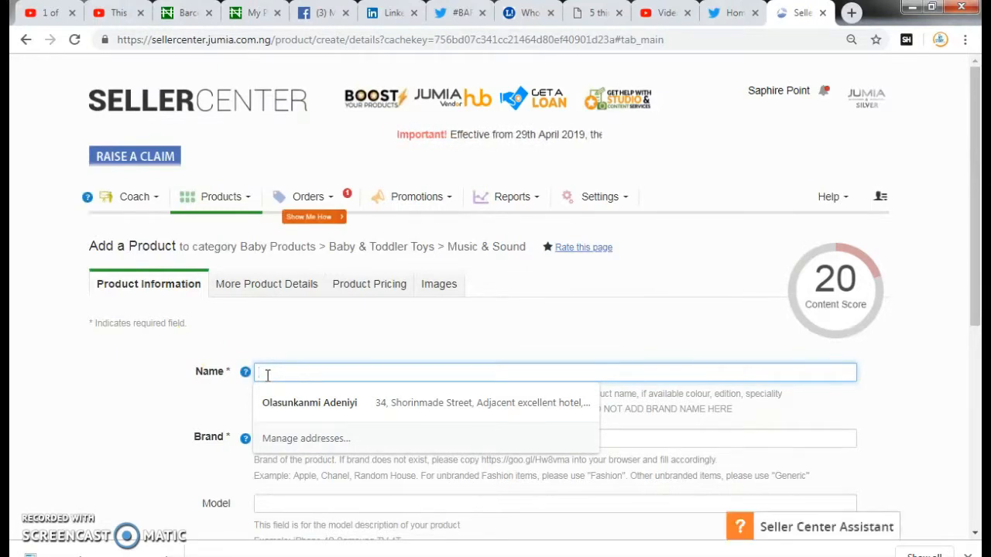
type("Tab")
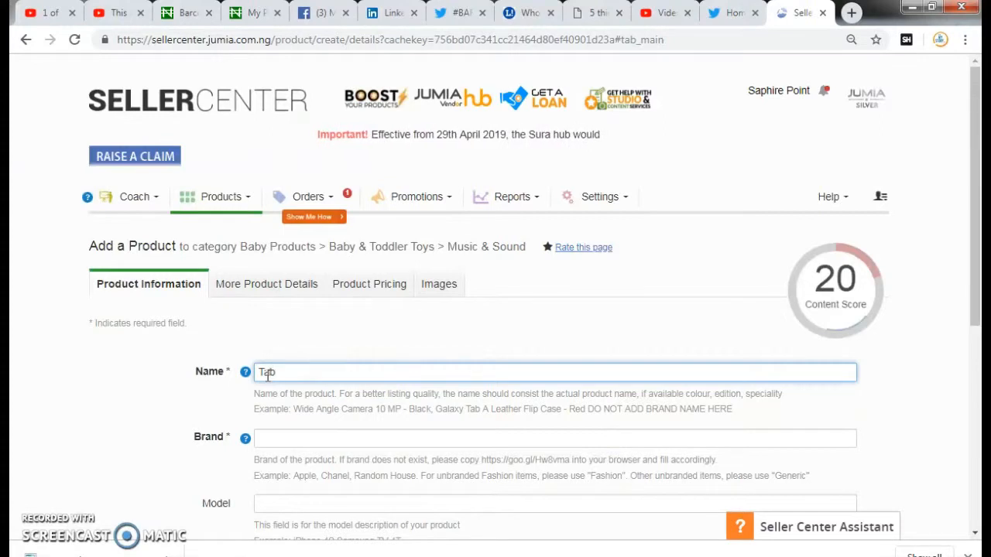
left_click(275, 437)
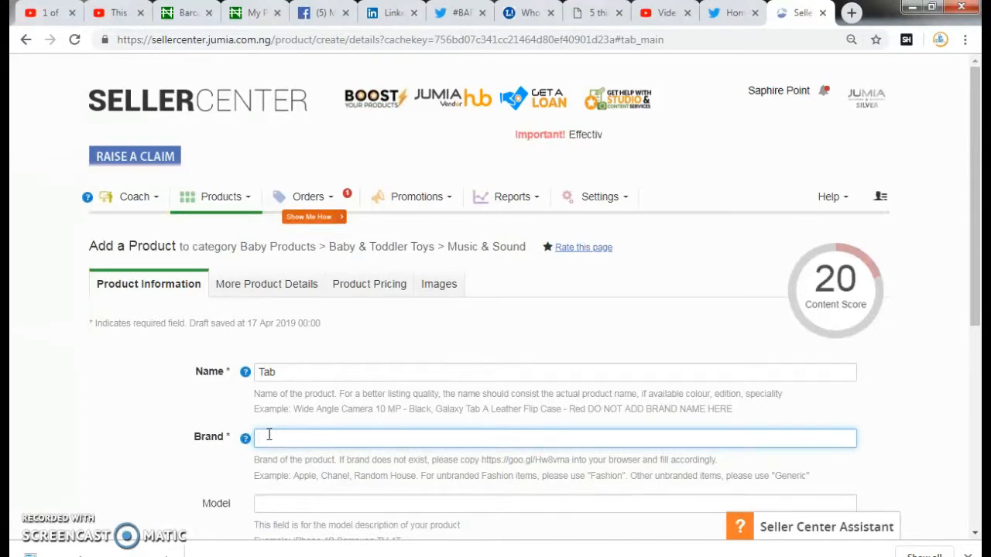
left_click(269, 437)
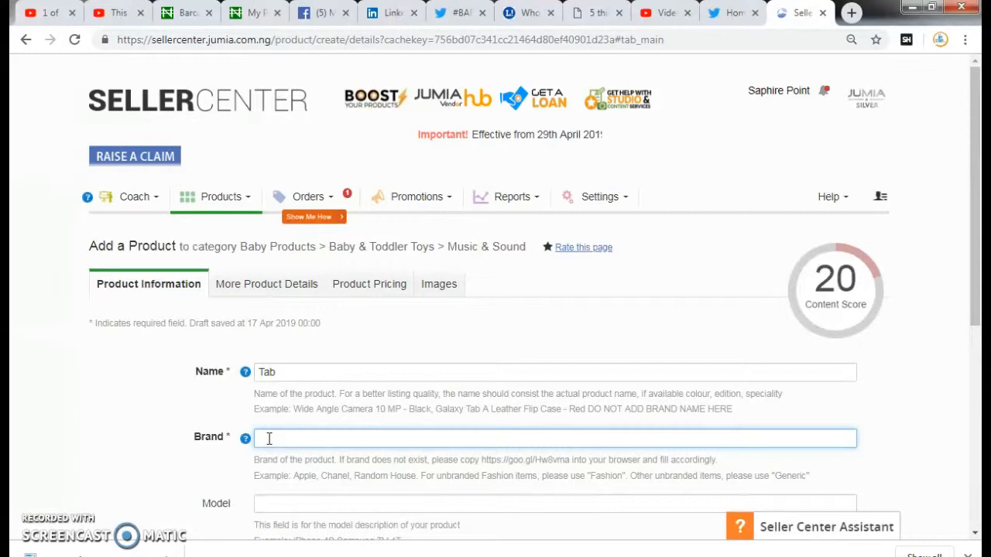
left_click(294, 440)
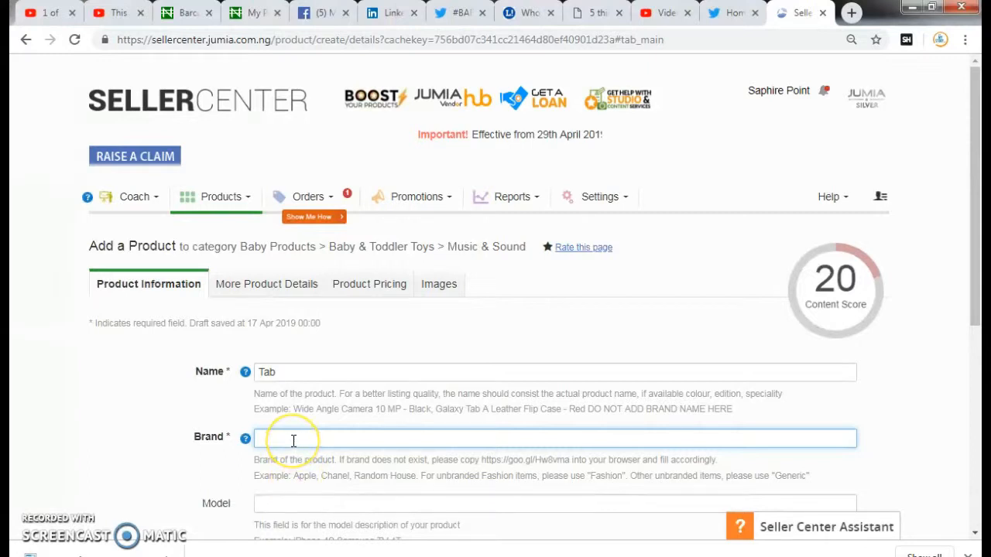
type("Ni")
key("BackSpace")
key("BackSpace")
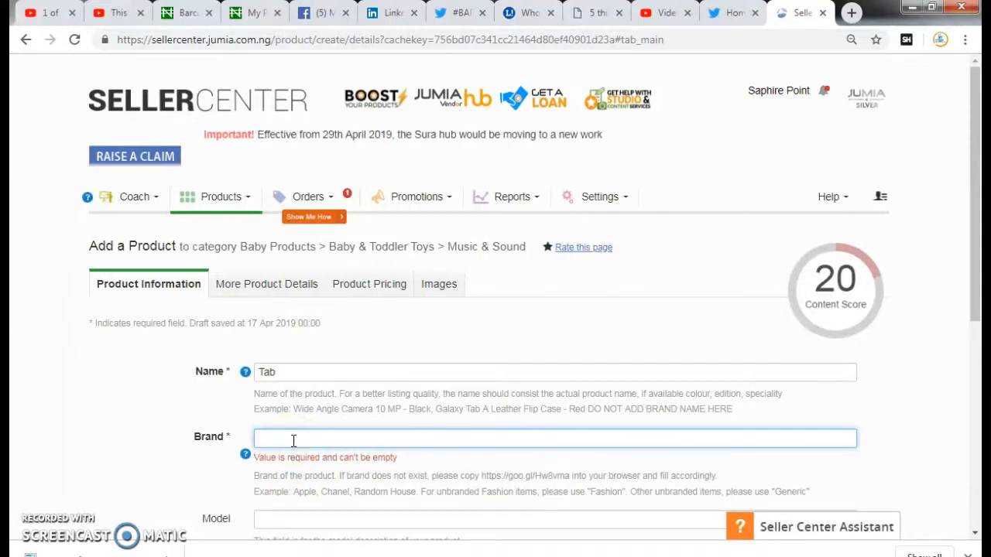
type("Virgin")
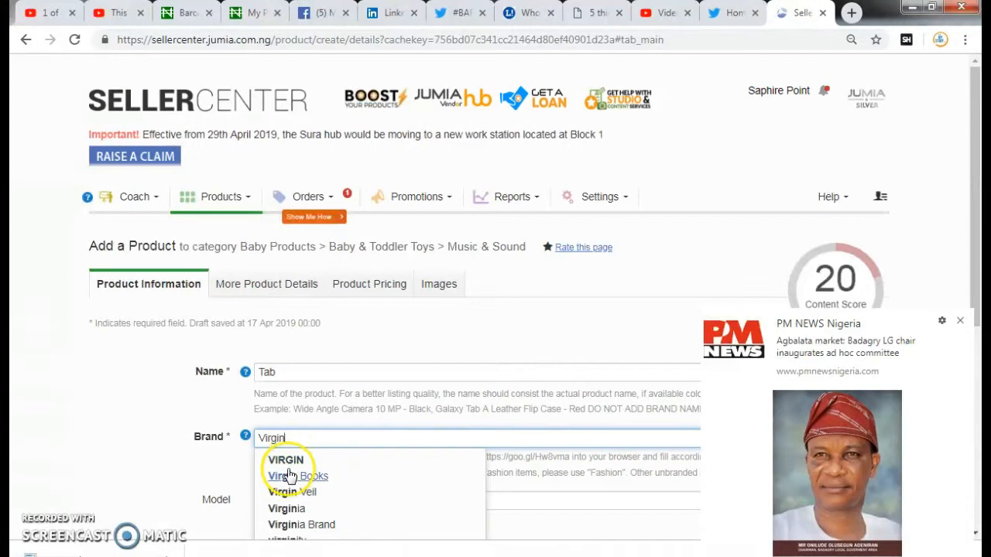
left_click(286, 460)
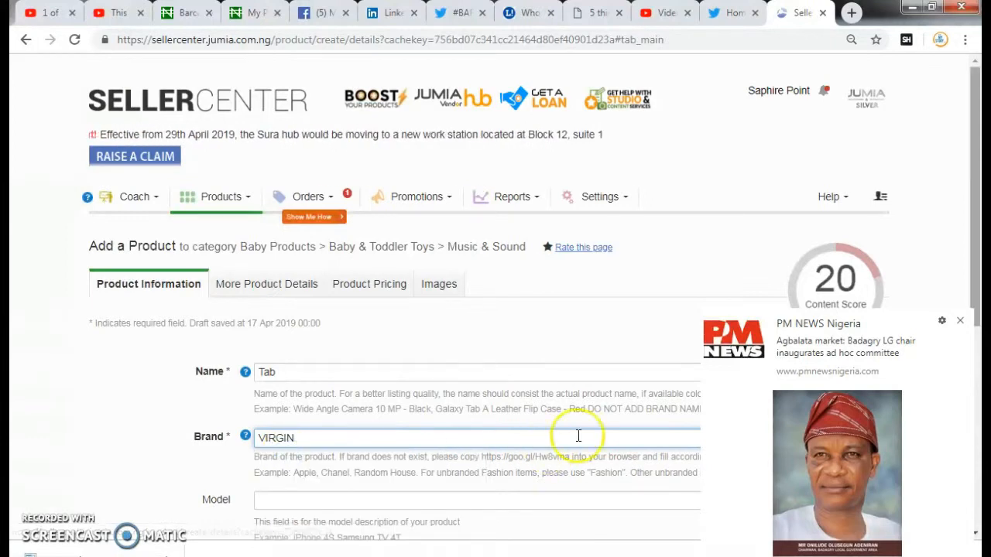
- Set the product's model to sr5c and start editing the Main Color field
scroll(977, 300, "down", 2)
scroll(977, 300, "down", 2)
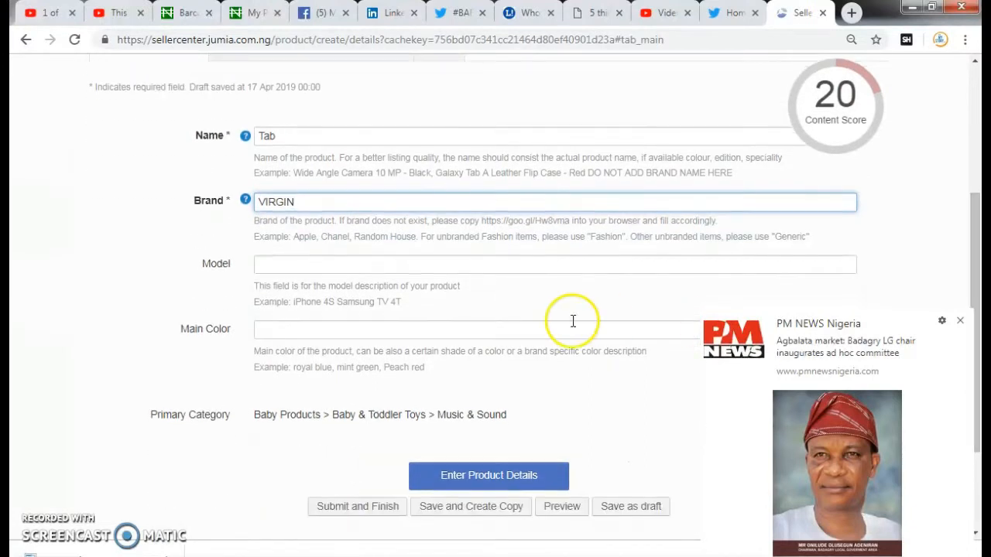
left_click(360, 267)
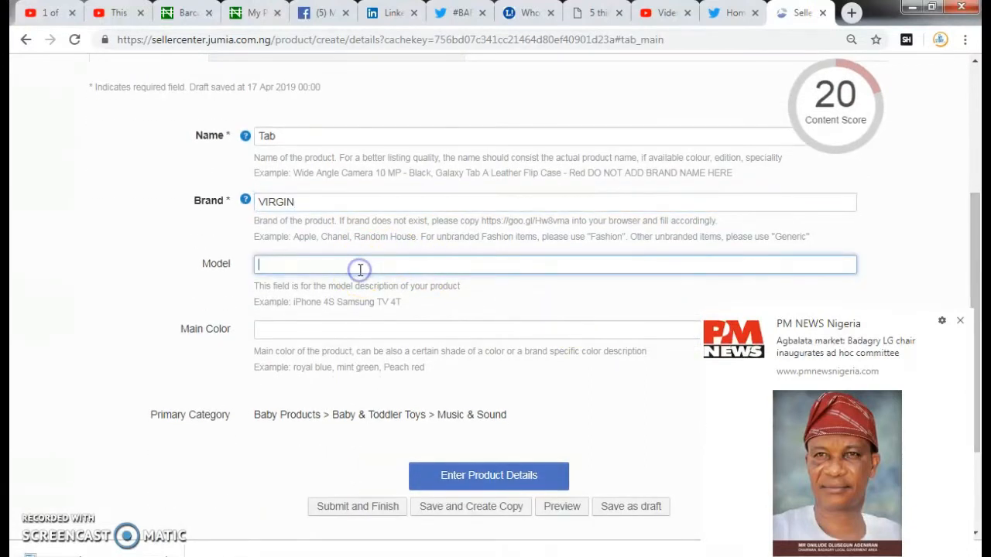
type("sr5c")
left_click(330, 332)
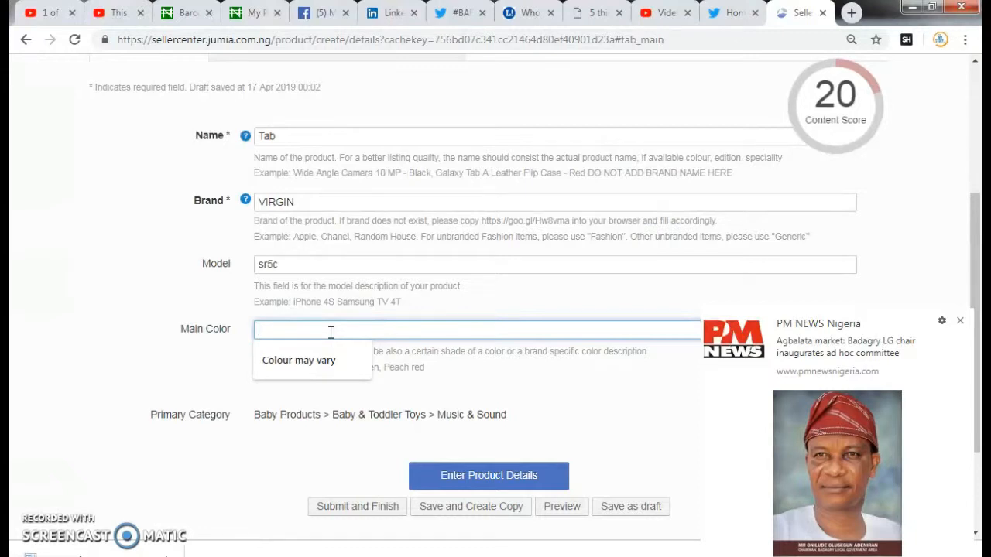
left_click(304, 362)
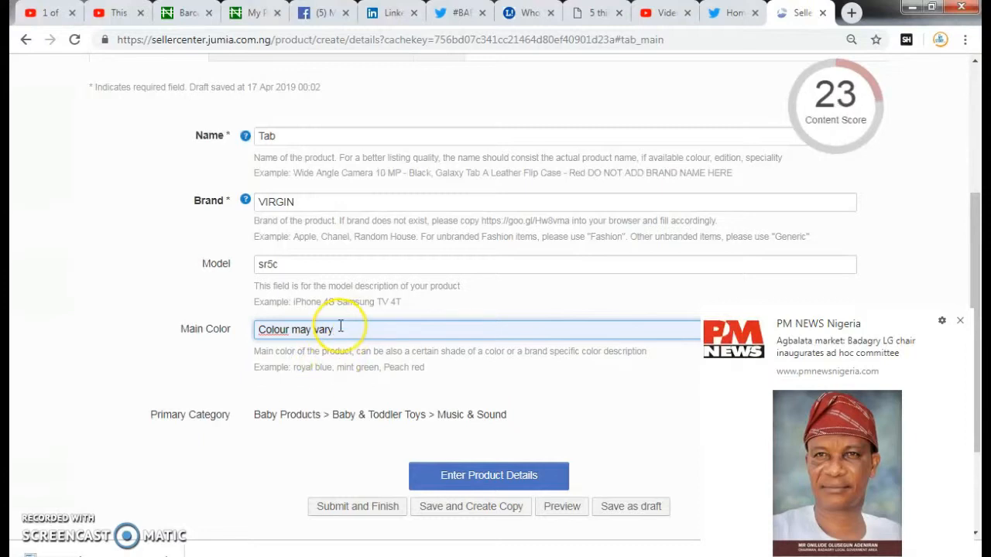
key("BackSpace")
key("BackSpace")
key("BackSpace")
key("BackSpace")
key("BackSpace")
key("BackSpace")
key("BackSpace")
key("BackSpace")
key("BackSpace")
key("BackSpace")
key("BackSpace")
key("BackSpace")
key("BackSpace")
key("BackSpace")
key("BackSpace")
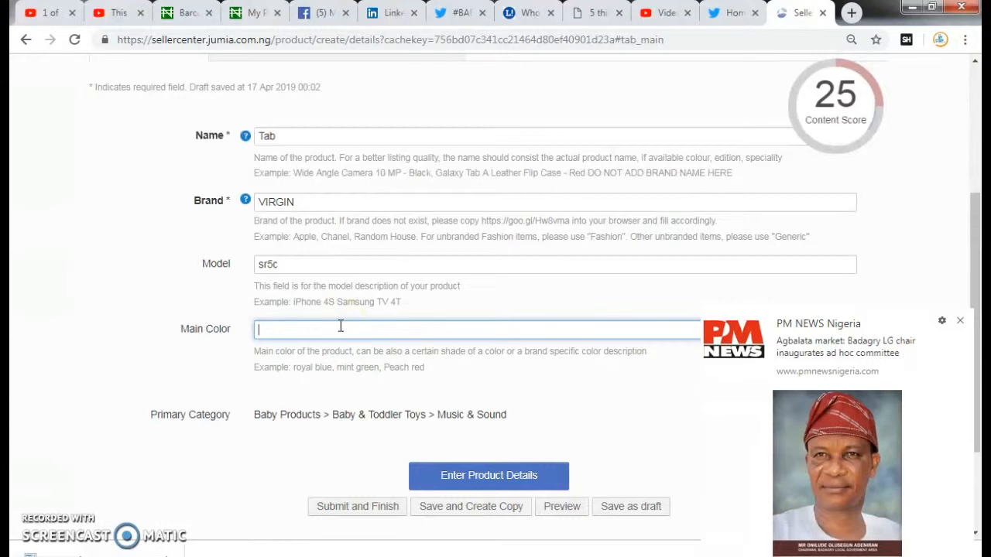
- Set the main color to blue and continue to the Product Line field in the additional product details
type("blue")
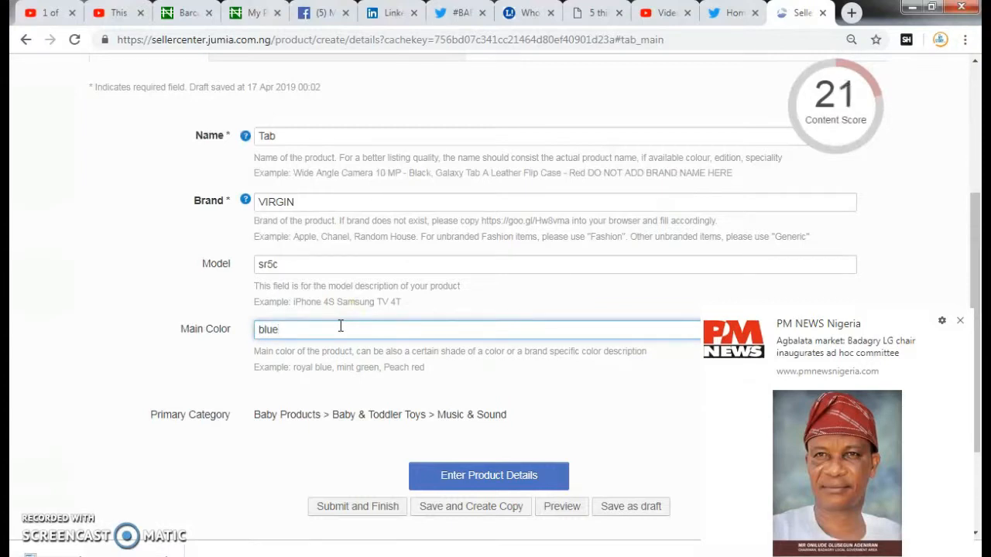
left_click(448, 478)
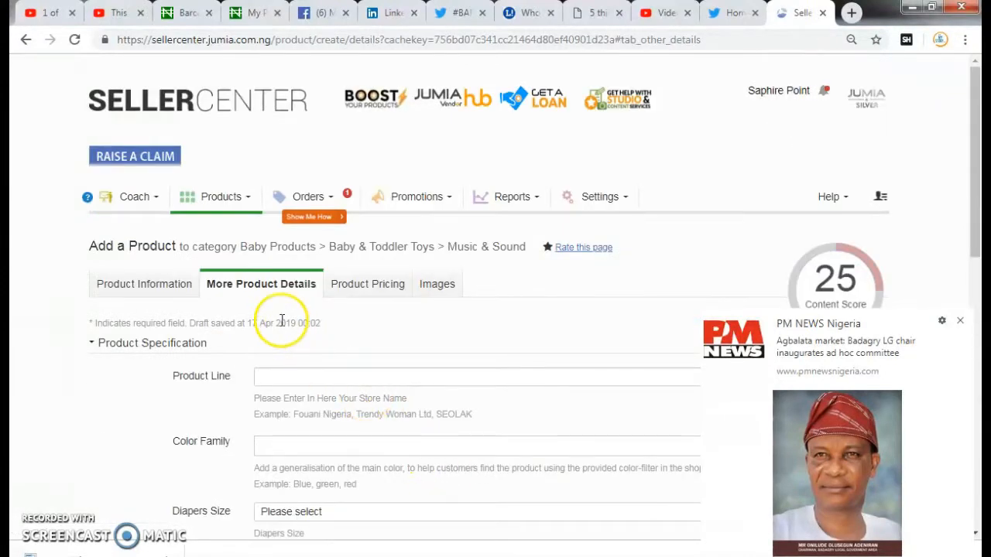
left_click(287, 379)
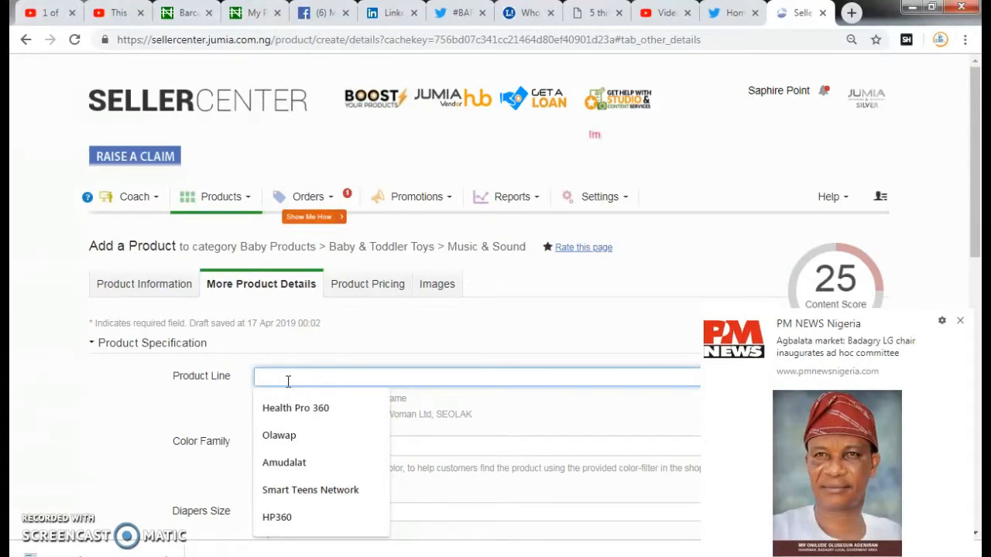
left_click(285, 418)
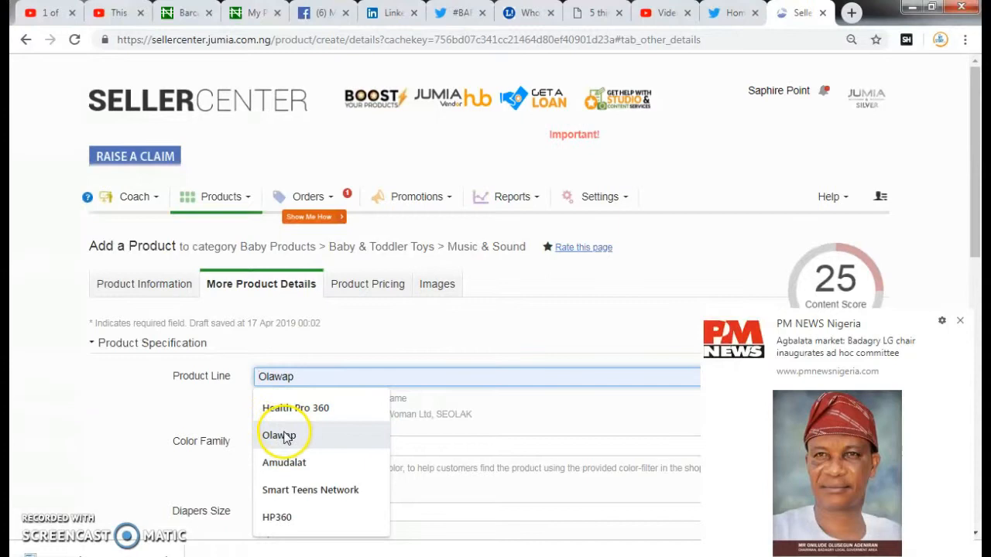
left_click(277, 515)
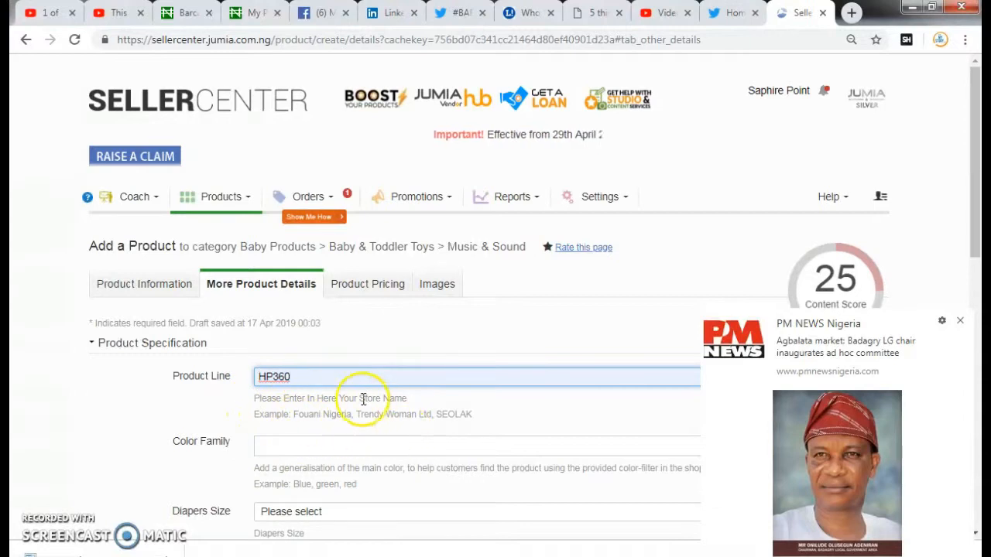
key("BackSpace")
key("BackSpace")
key("BackSpace")
key("BackSpace")
key("BackSpace")
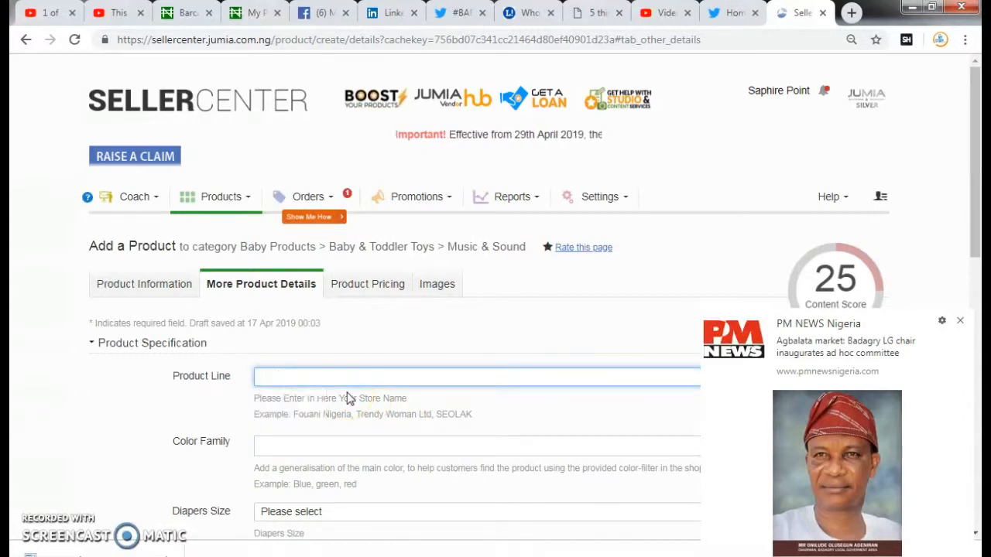
- Enter "jamse and jamboree store" as the product line
type("jam")
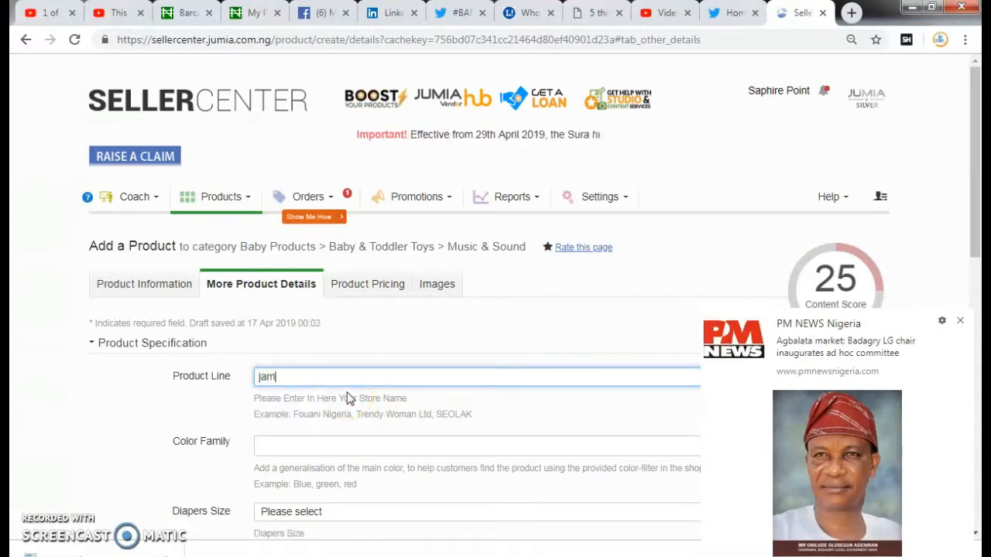
type("se an")
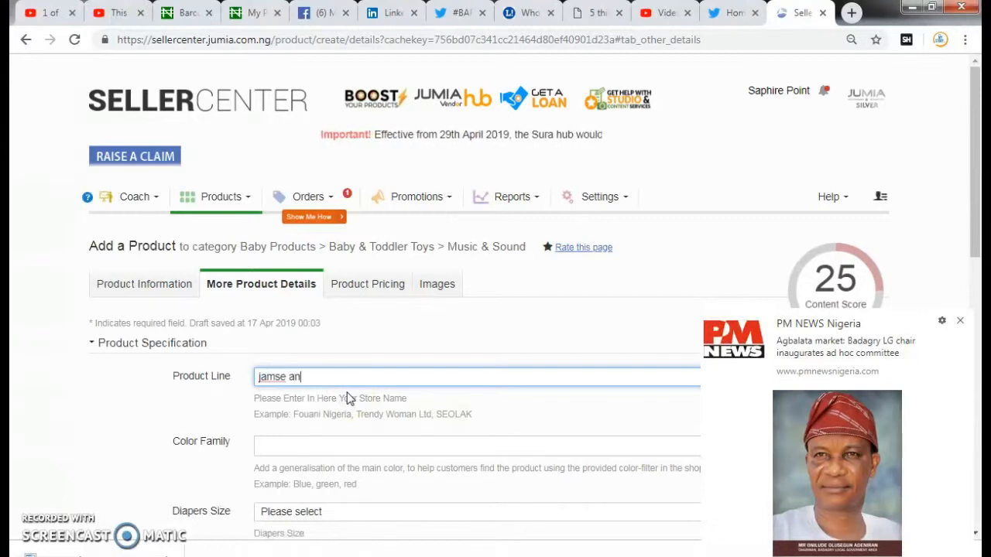
type("d jamb")
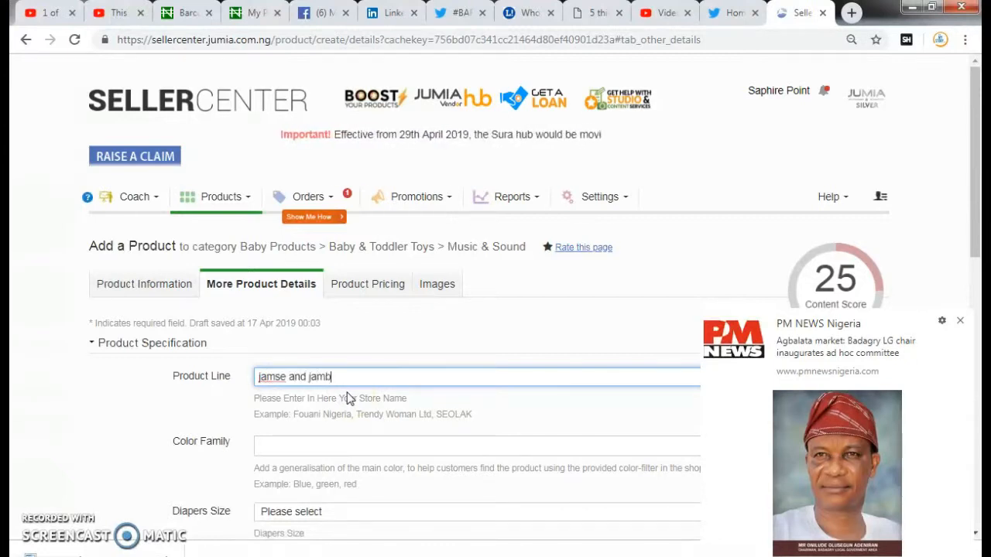
type("oree store")
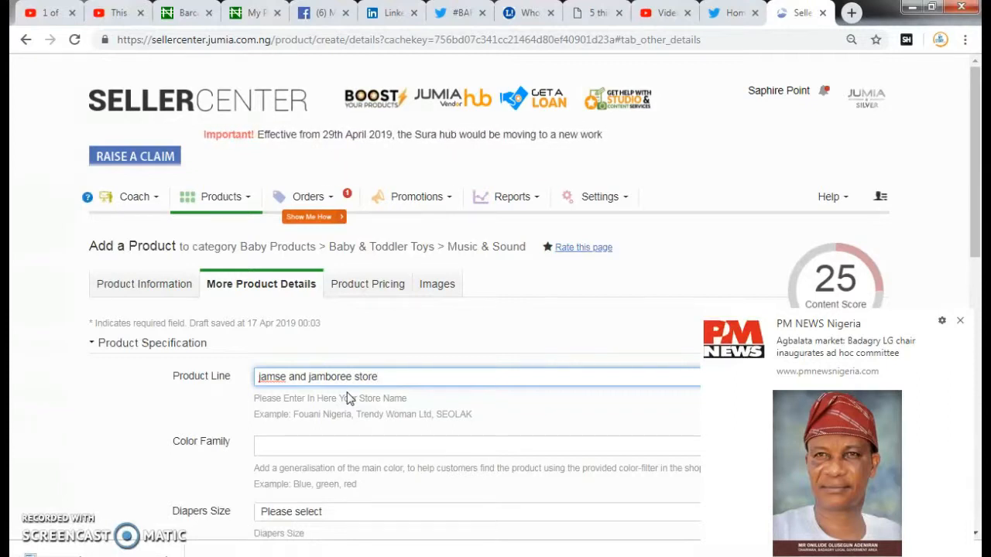
- Enter "white and blue" as the product's color family
left_click(319, 447)
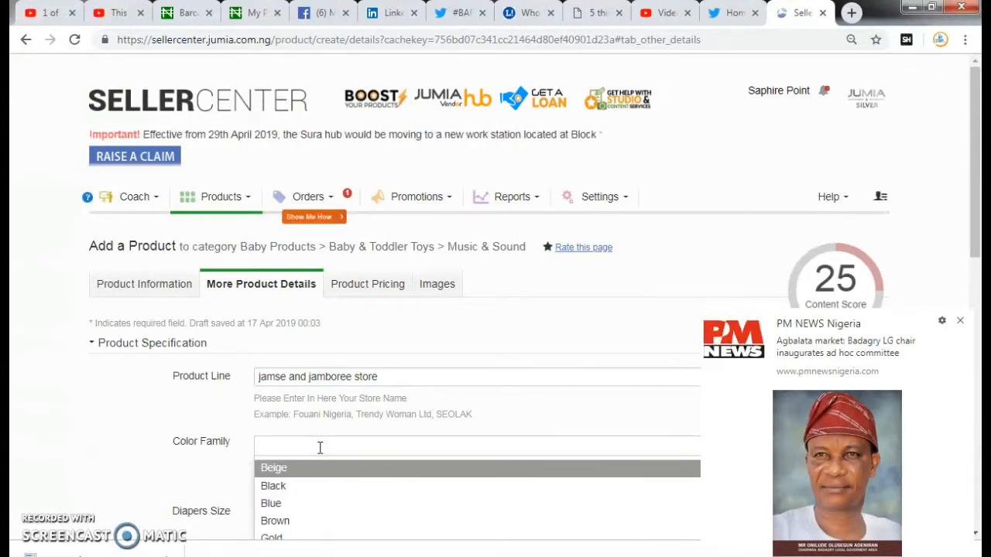
type("whi")
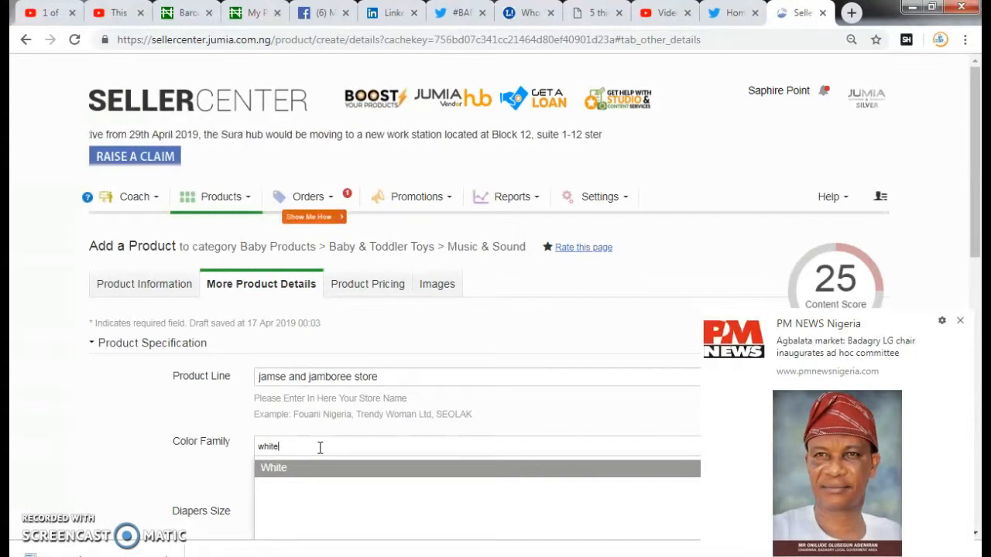
type("te ")
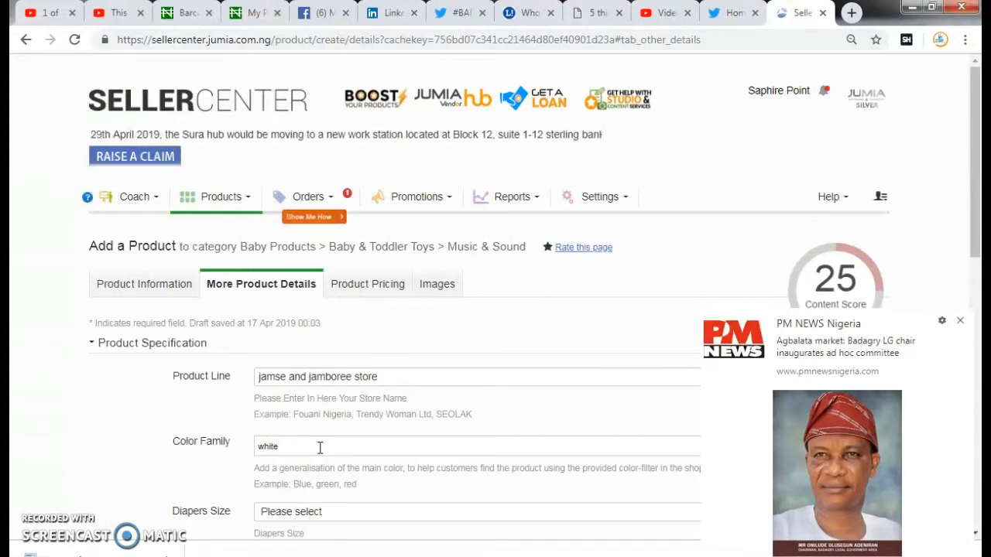
type("and blue")
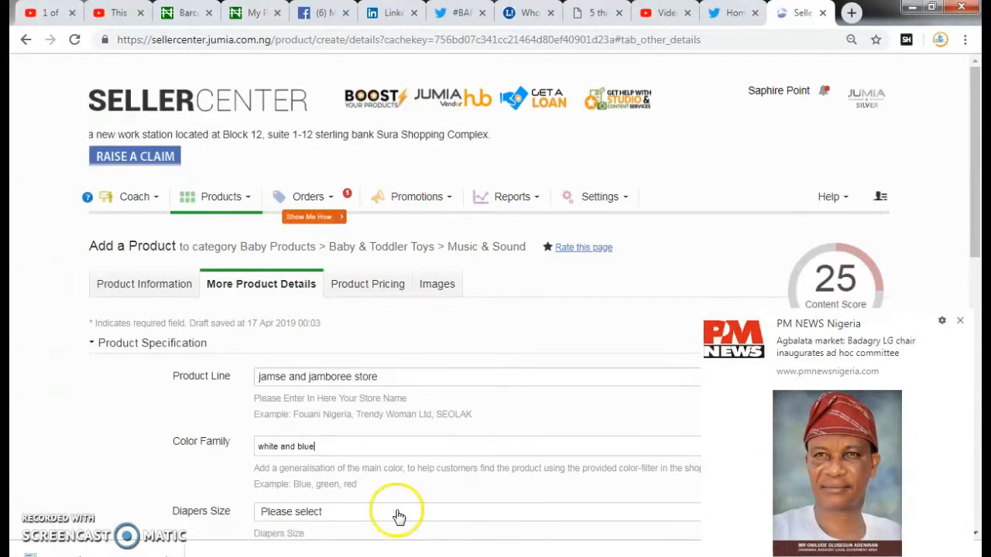
- Choose Glass as the product's type and expand the Product Description section
left_click_drag(975, 233, 976, 292)
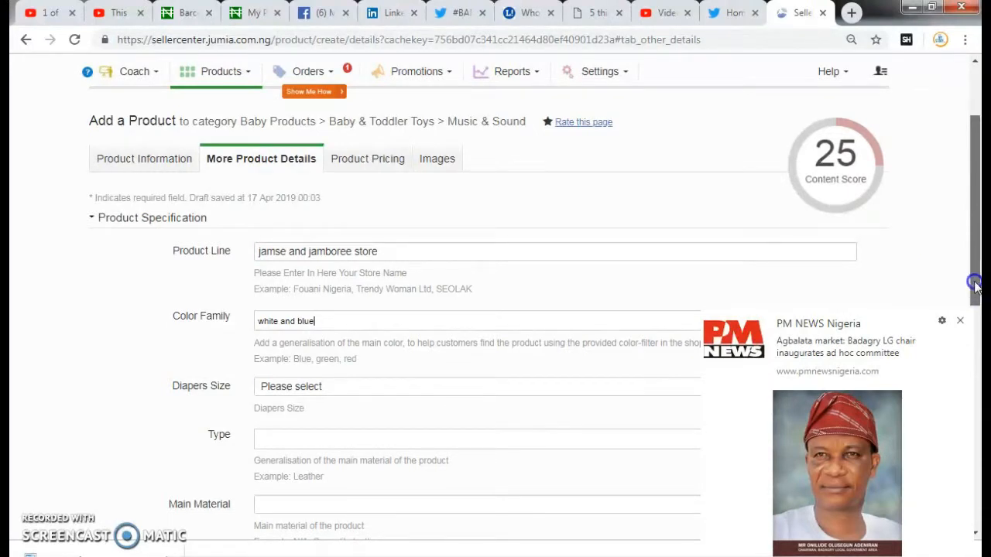
left_click(396, 507)
scroll(397, 511, "down", 2)
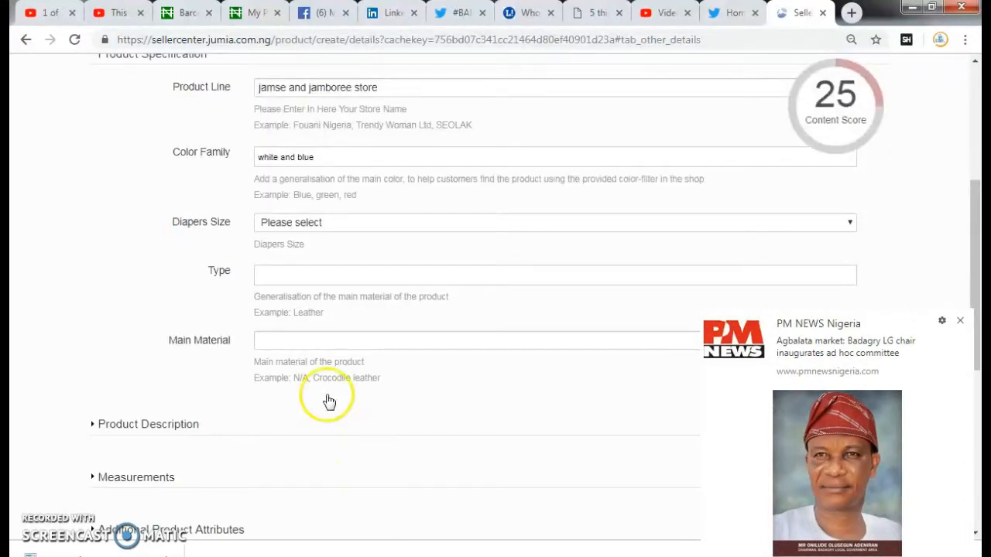
left_click(275, 276)
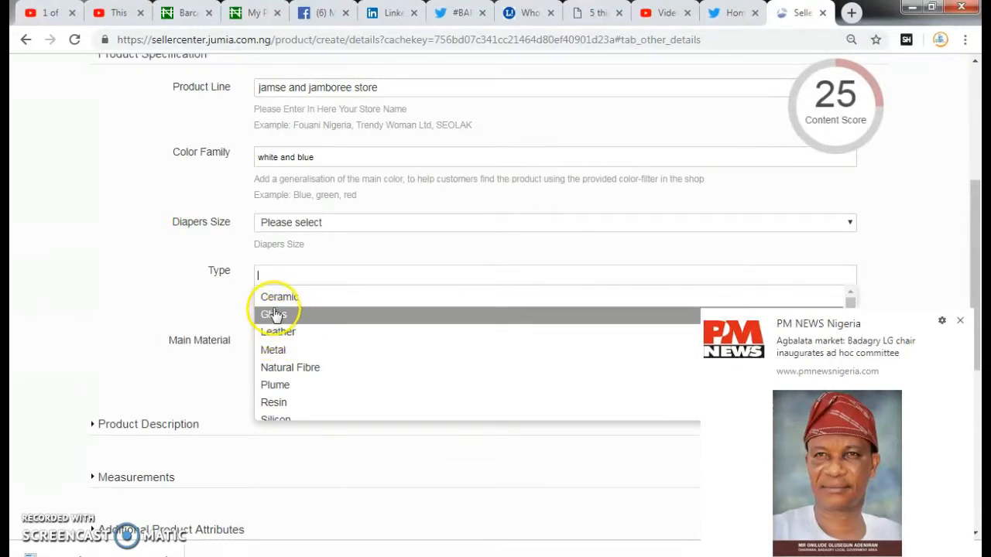
left_click(273, 314)
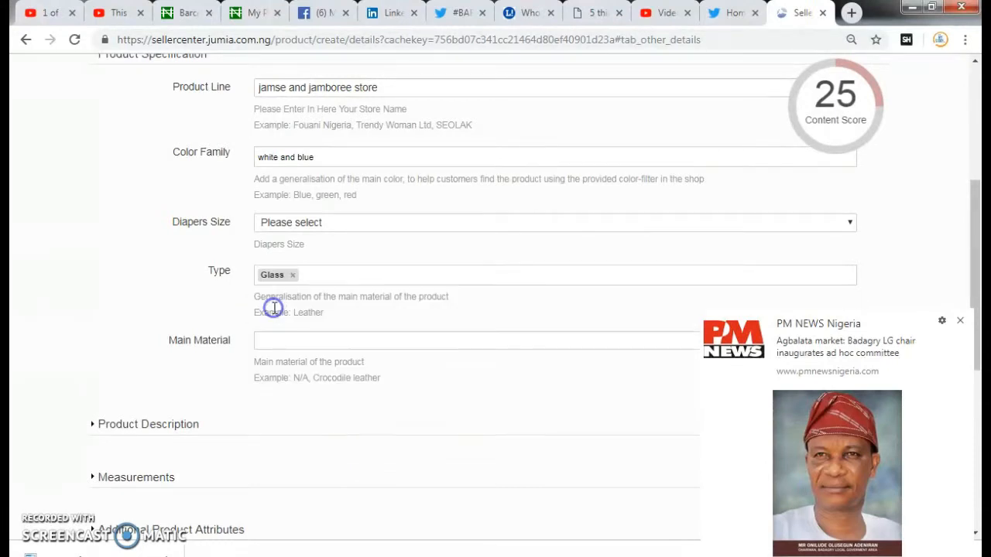
left_click(302, 341)
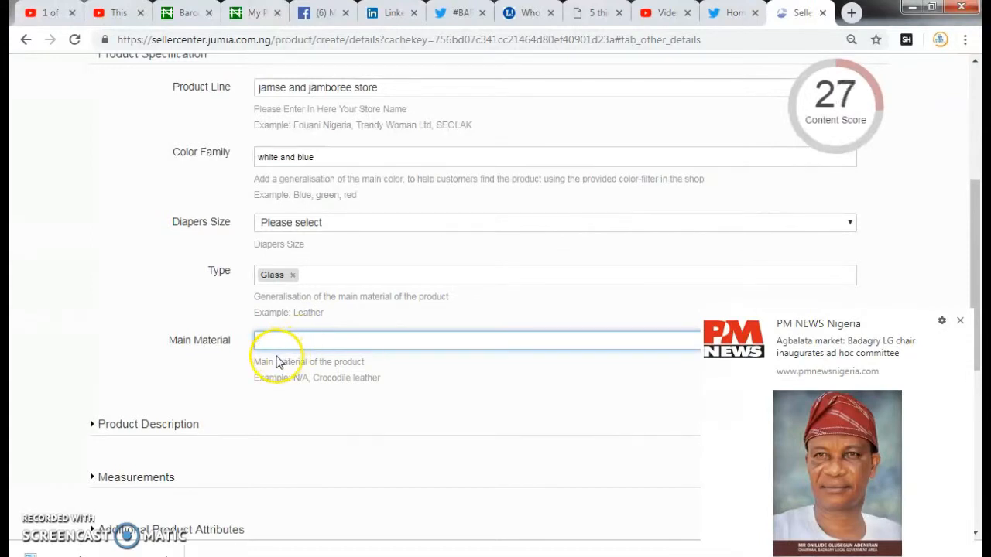
left_click(162, 426)
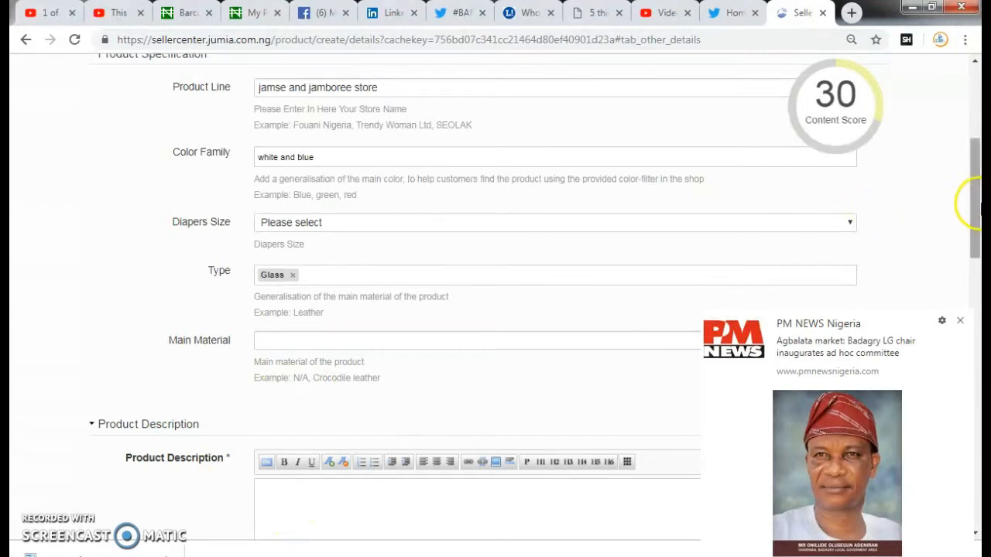
left_click_drag(974, 209, 974, 265)
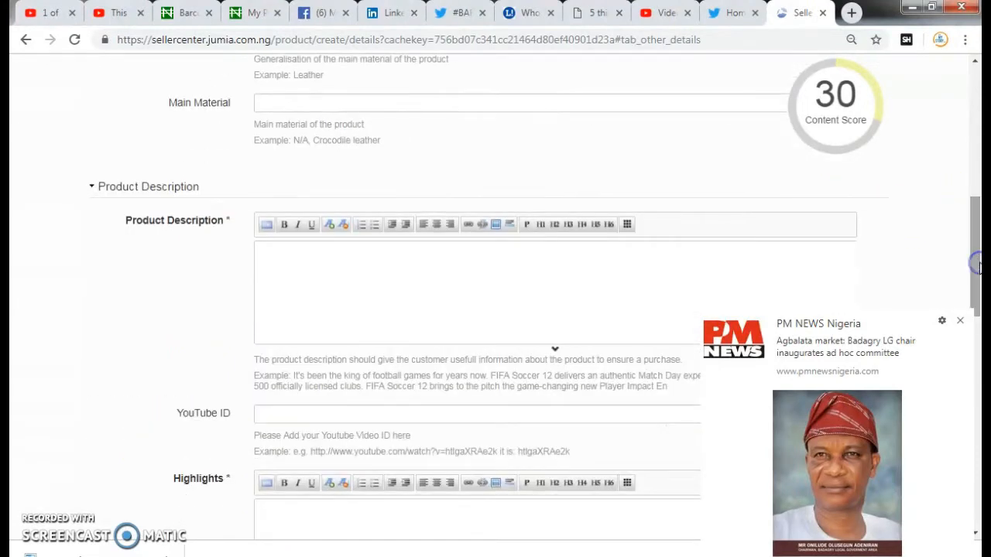
- Write the product description on two lines: "Baby tab 360- pro" and "verry effective teaching ABC"
left_click(364, 257)
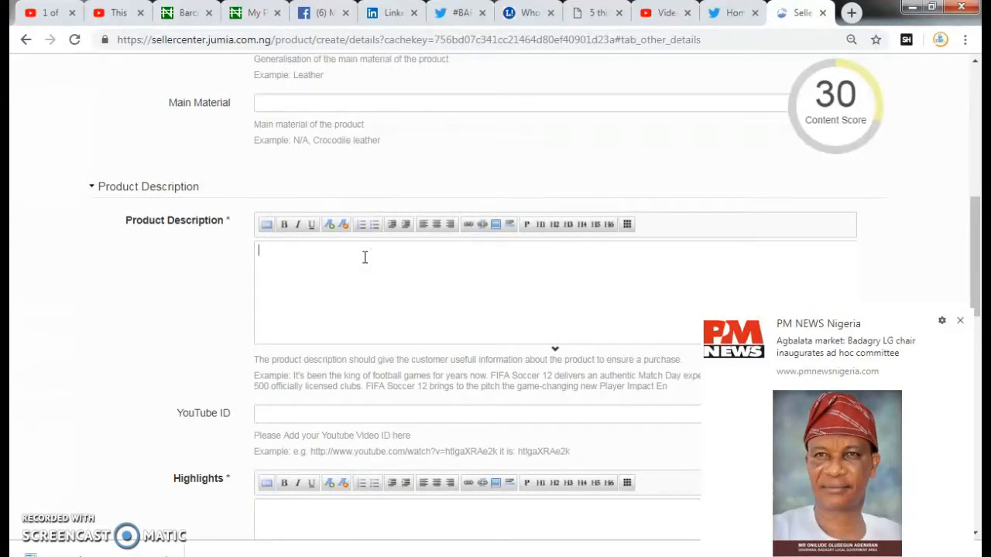
type("Baby tab 360- pro")
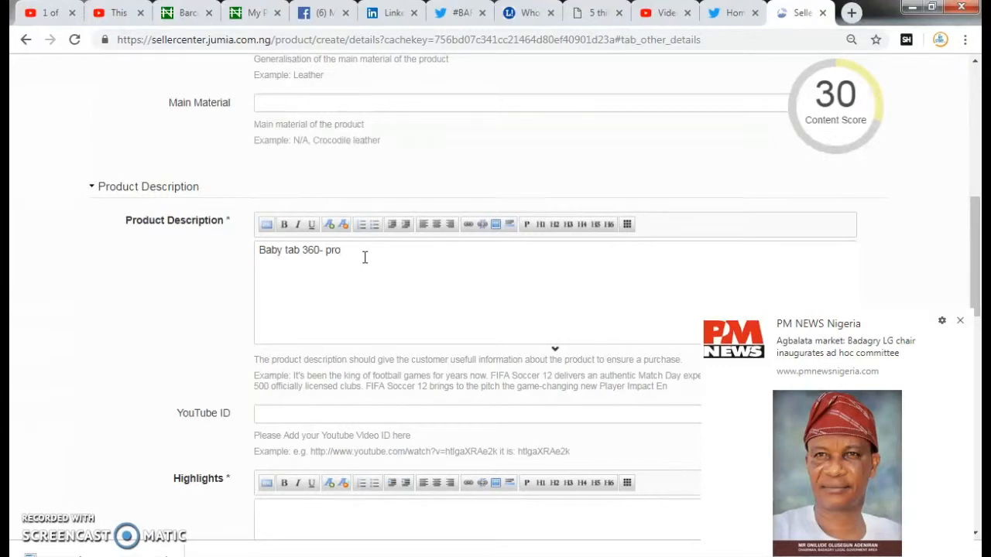
type("verry effective")
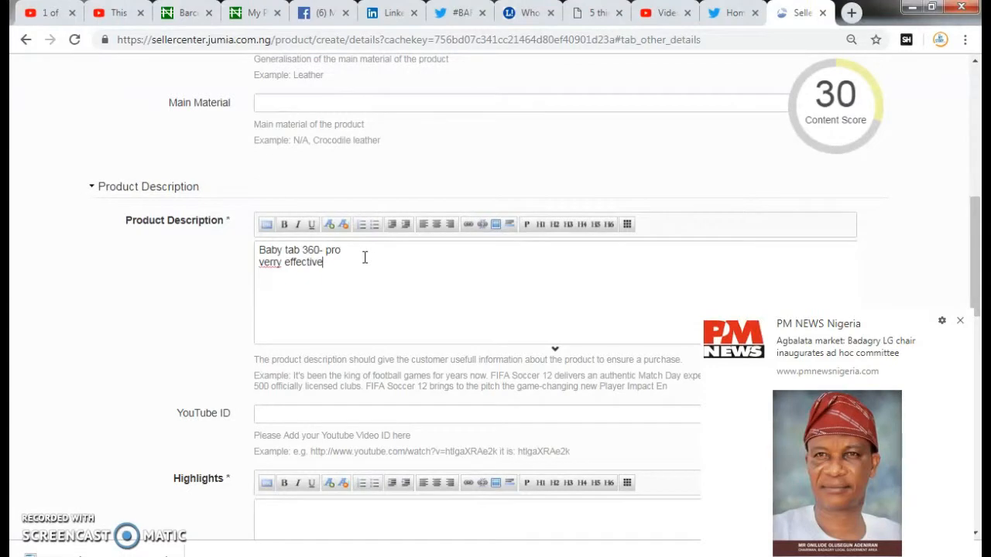
type(" teaching ABC")
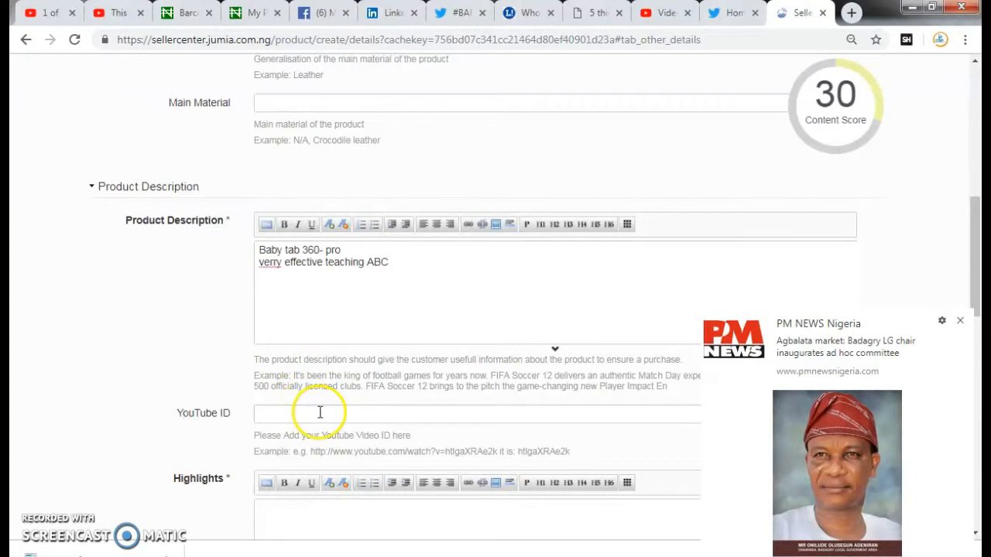
left_click(296, 513)
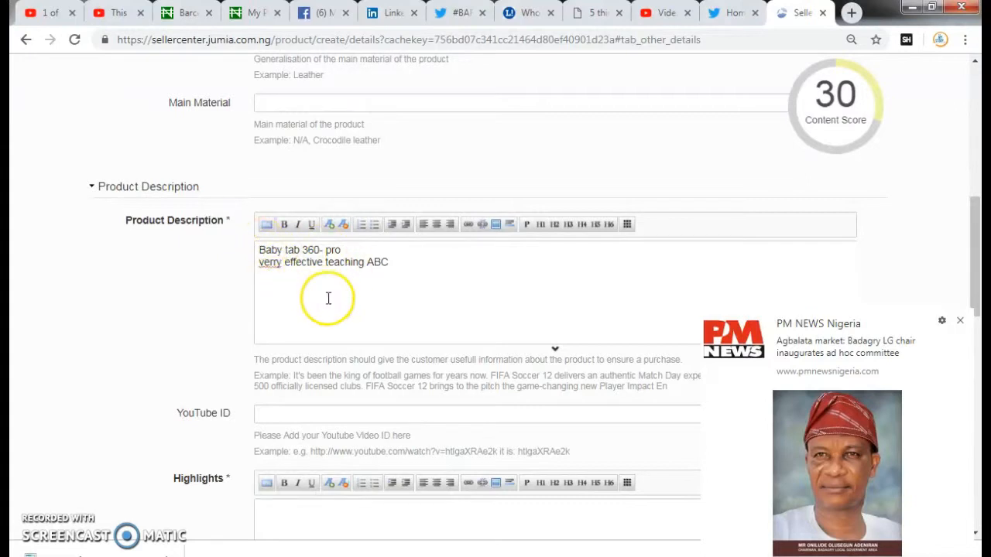
left_click(277, 514)
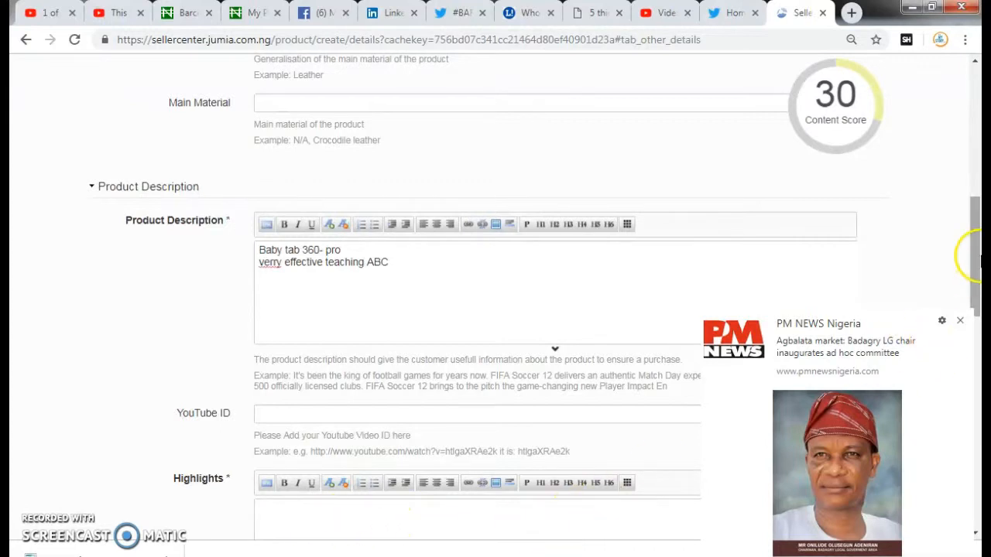
left_click_drag(977, 259, 978, 304)
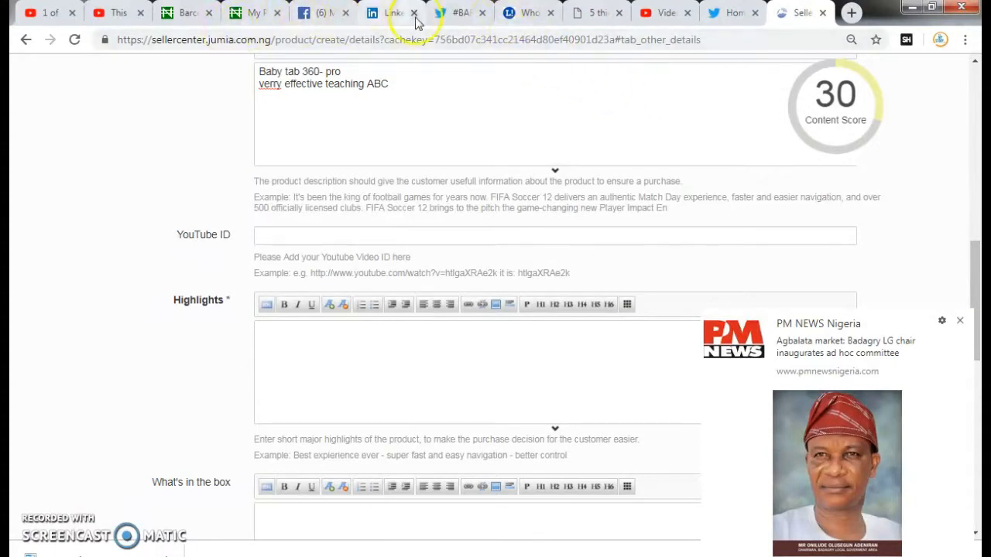
- Open the Jumia Nigeria store at jumia.com.ng in the browser tab holding the "5 things" article
left_click(590, 14)
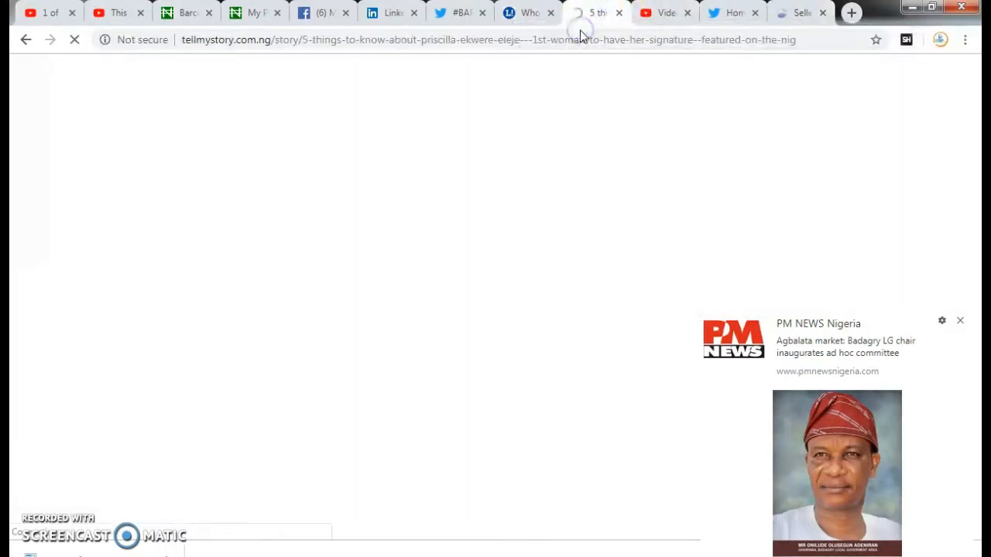
left_click(566, 44)
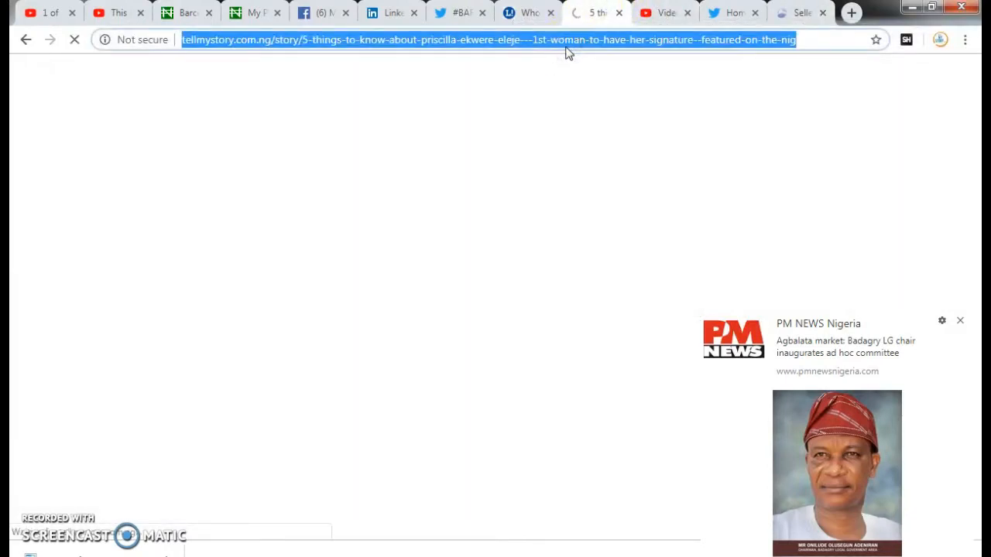
type("jumia")
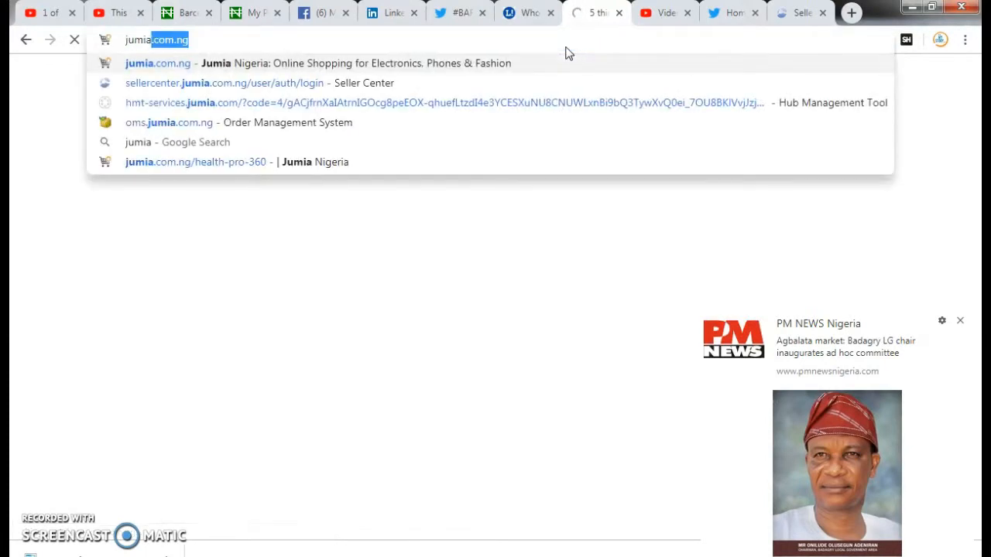
key("Return")
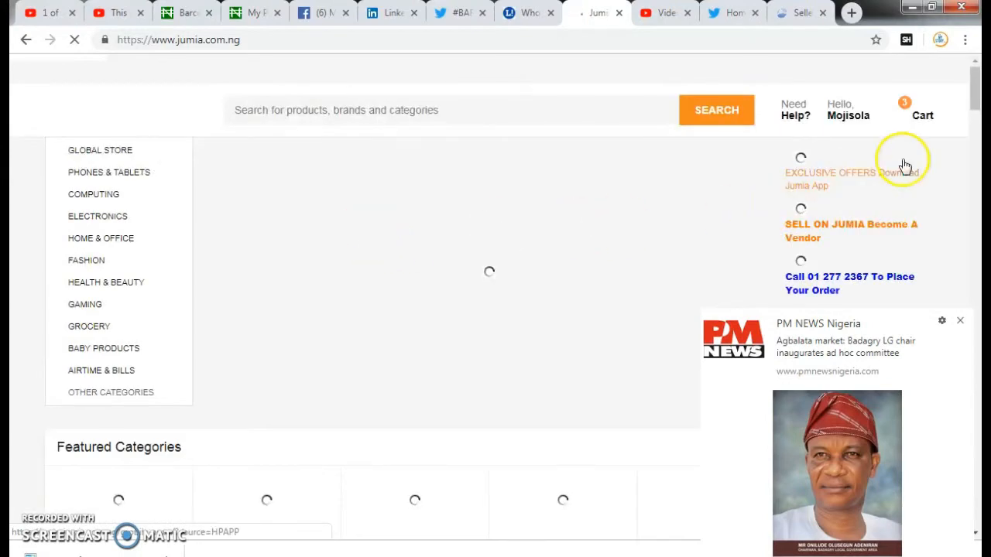
- Enter "shoe" in the store's product search and dismiss the product rating pop-up
left_click(408, 108)
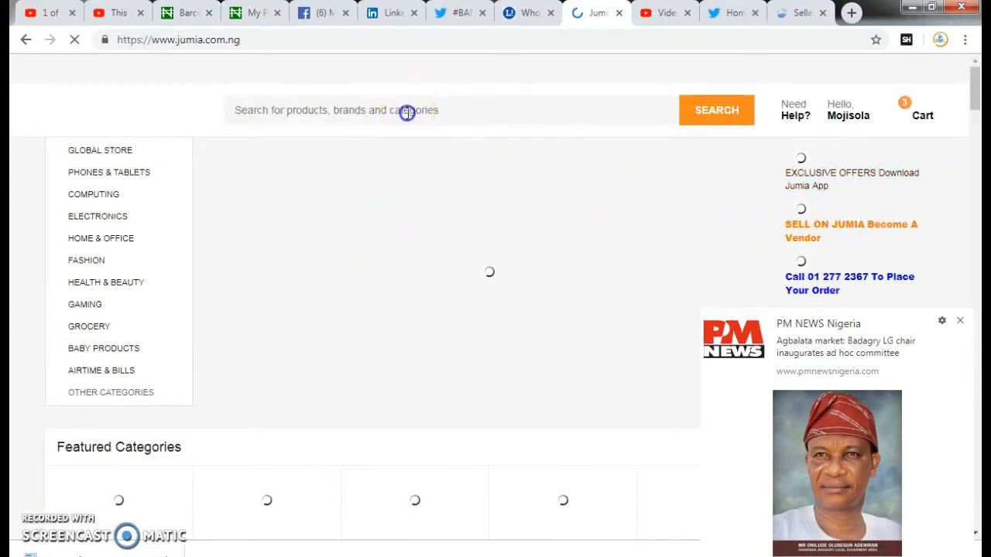
type("shoe")
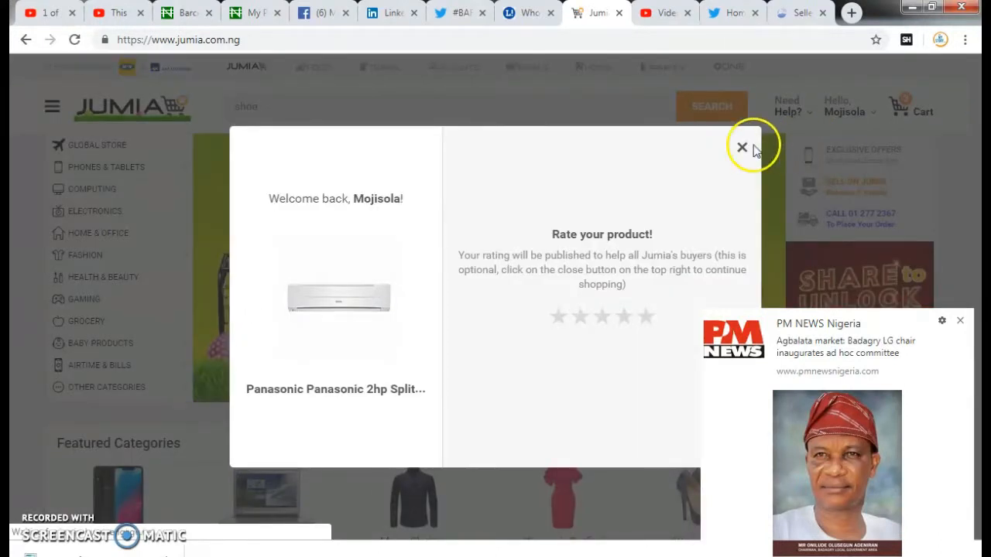
left_click(743, 148)
- Open the Cowboy Loafers - Black product page and show its description
left_click_drag(976, 86, 977, 135)
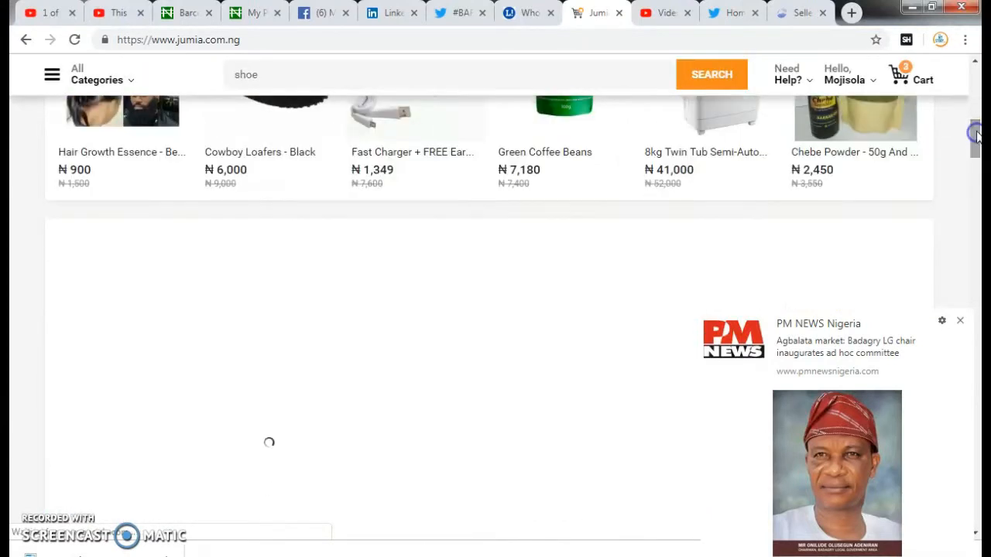
left_click(291, 155)
mouse_move(287, 155)
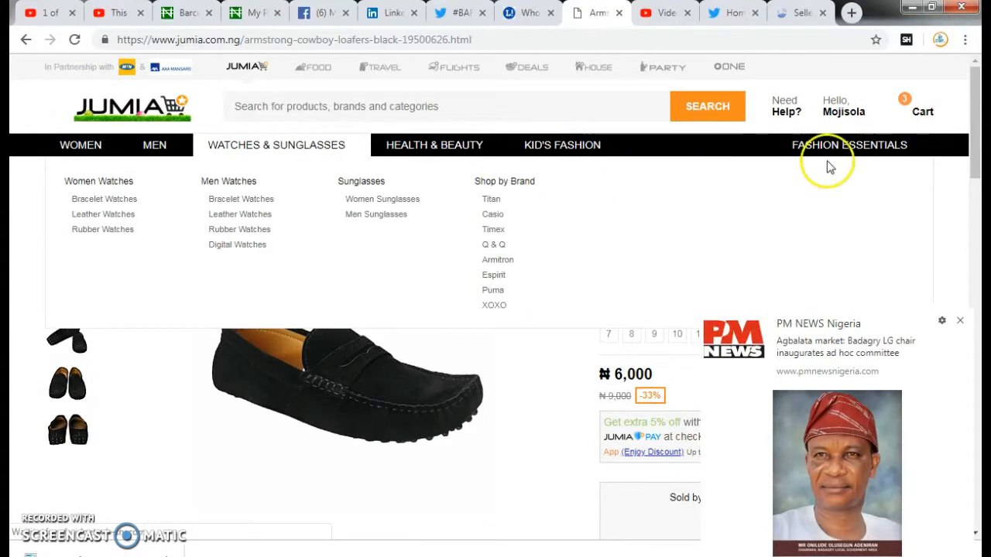
left_click_drag(977, 144, 977, 229)
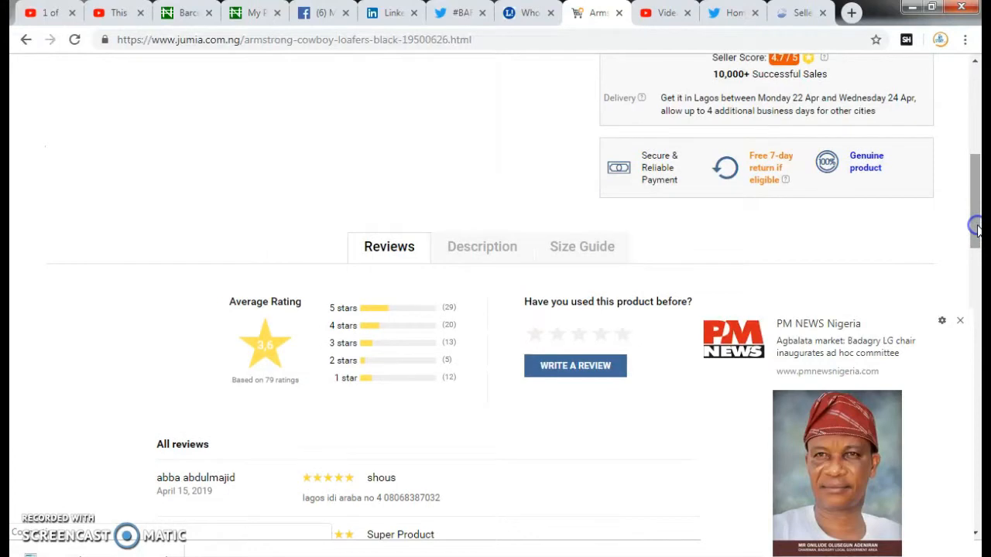
left_click(469, 254)
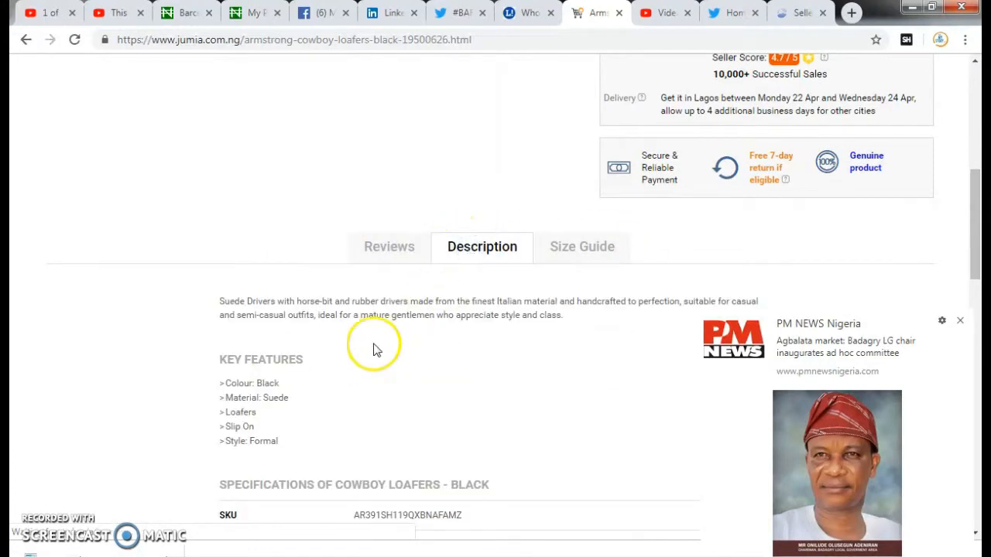
- Copy the loafers' description paragraph, from "Suede Drivers" to "style and class."
left_click_drag(222, 303, 562, 319)
right_click(506, 311)
left_click(512, 318)
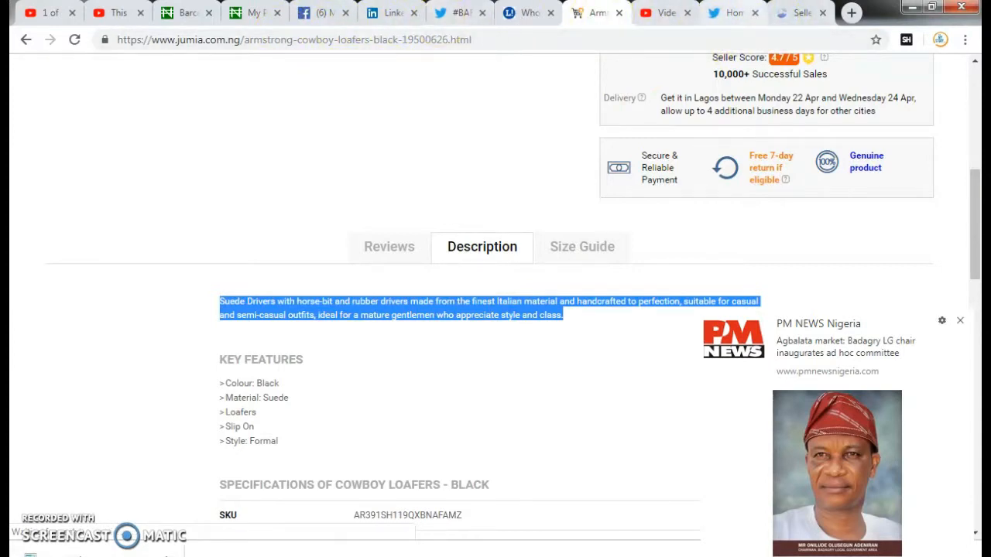
- Return to the Seller Center listing and replace the whole product description with the copied Suede Drivers paragraph
left_click(798, 14)
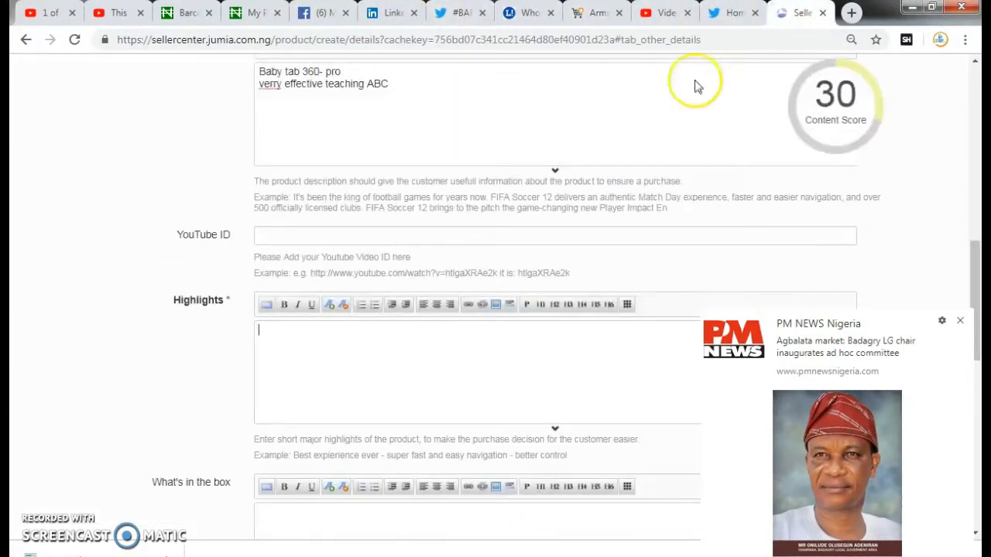
triple_click(390, 80)
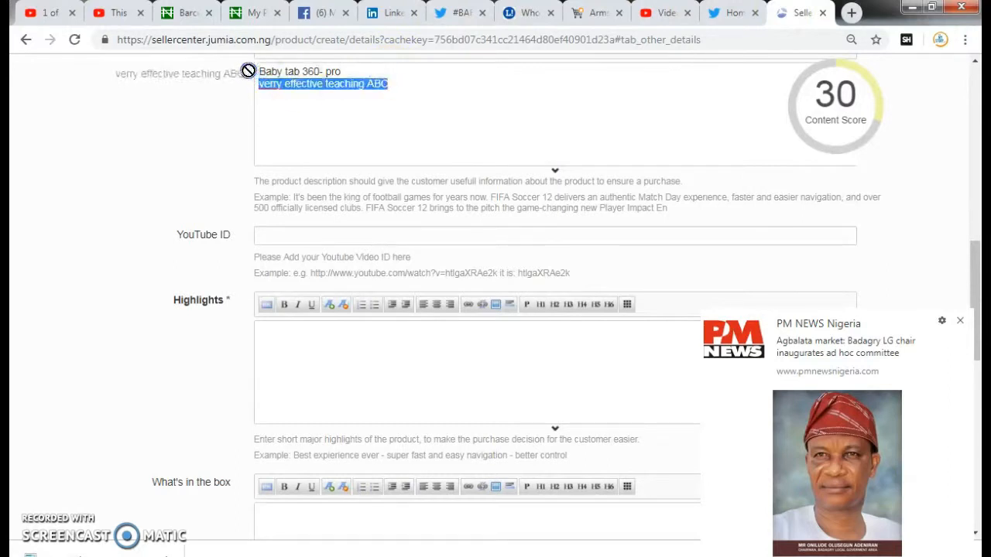
left_click_drag(258, 70, 393, 97)
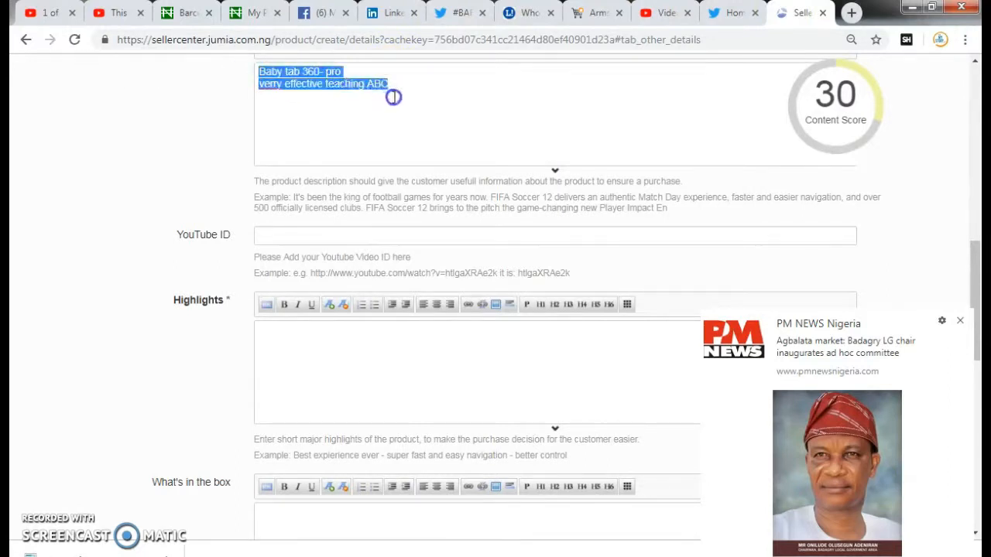
key("ctrl+v")
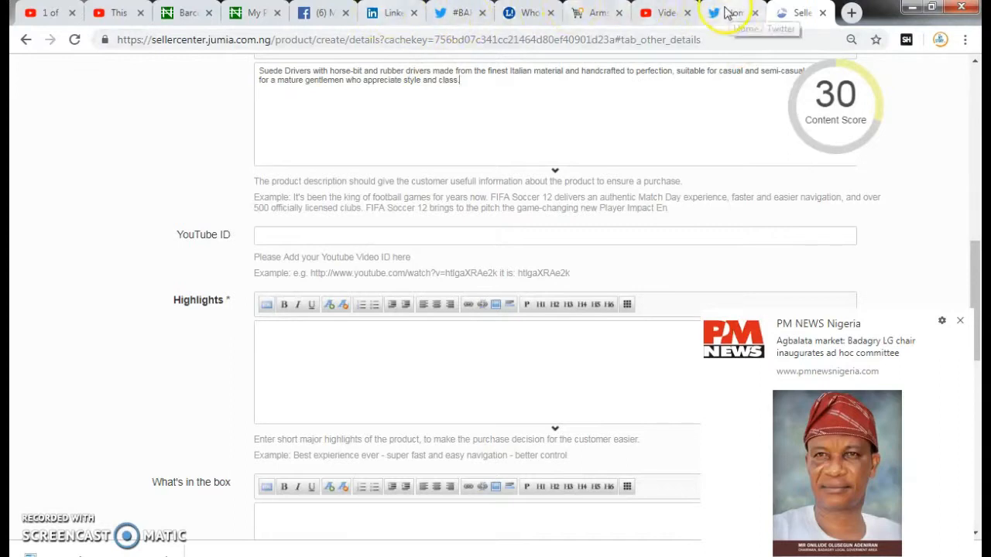
- Switch back to the loafers product page and copy its key features list, from Colour: Black to Style: Formal
left_click(592, 13)
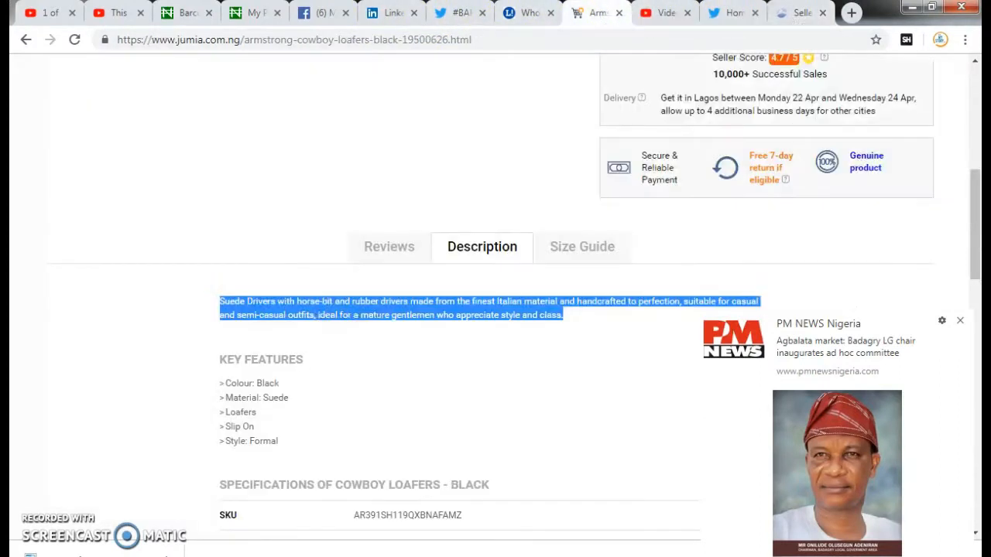
left_click_drag(222, 389, 288, 440)
right_click(258, 401)
left_click(260, 405)
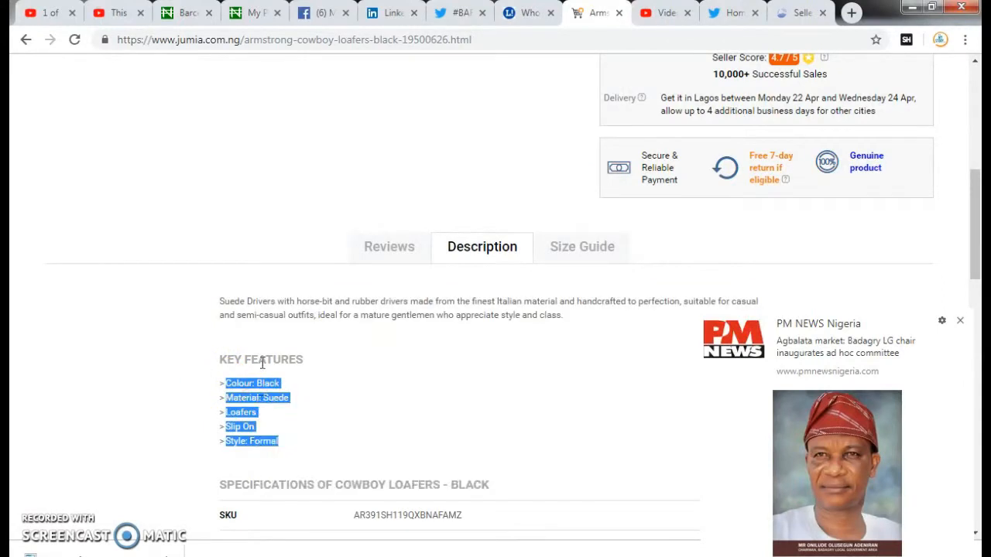
- Paste the copied key features into the Seller Center listing's Highlights and add the lines "Highly long lasting" and "Uniquely stylish"
left_click(780, 22)
left_click(296, 335)
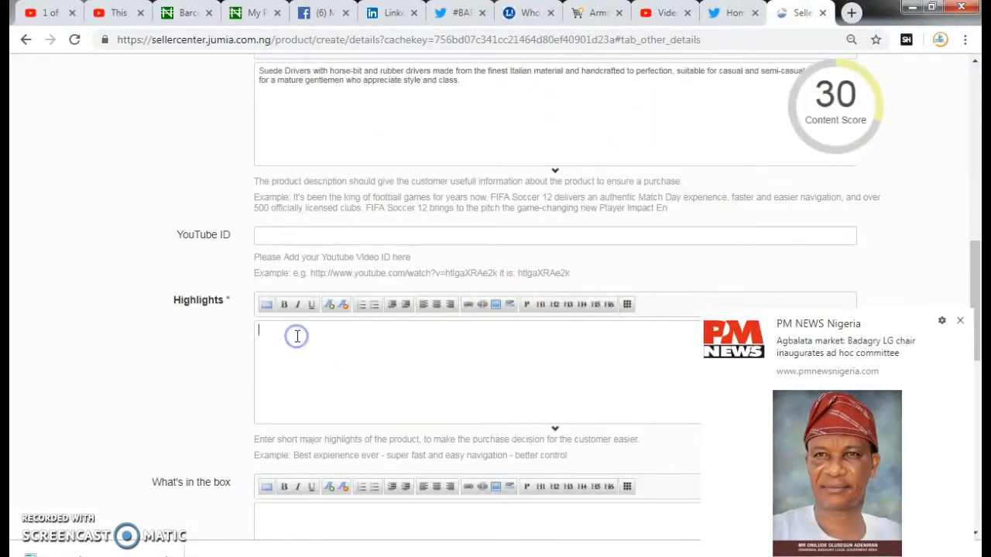
key("ctrl+v")
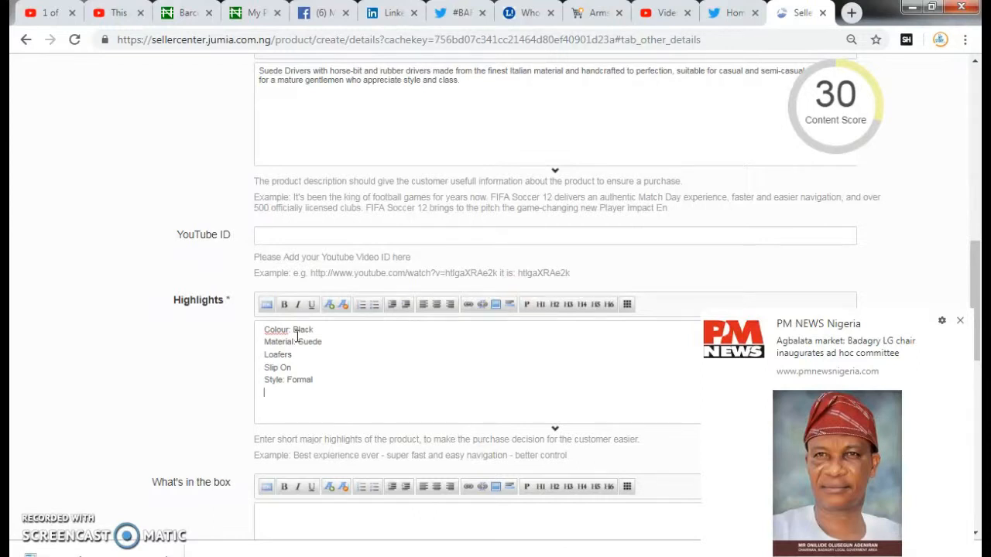
type("Highly long lasting")
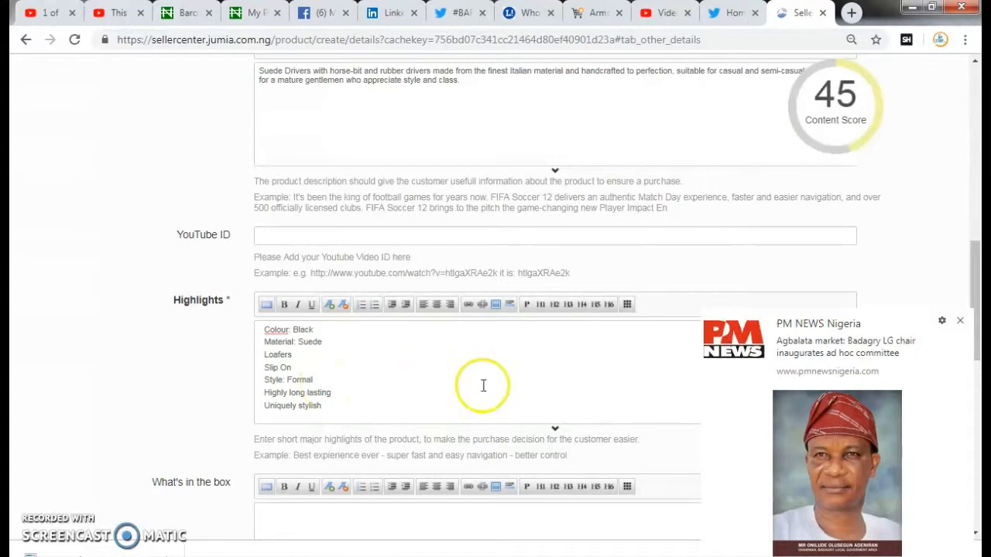
- Enter "charger, cable, phone" as what's in the box and expand the Measurements section
left_click_drag(977, 280, 979, 367)
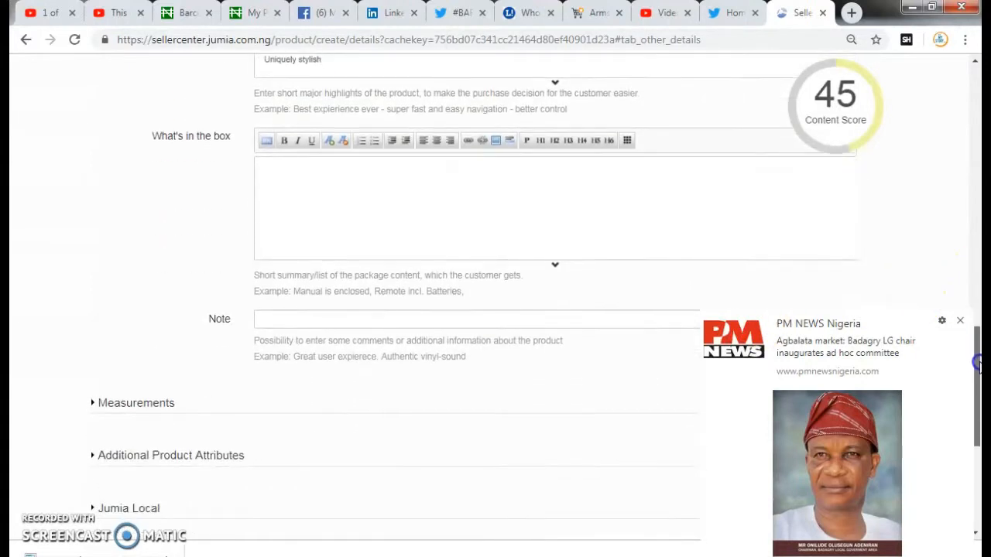
left_click(418, 193)
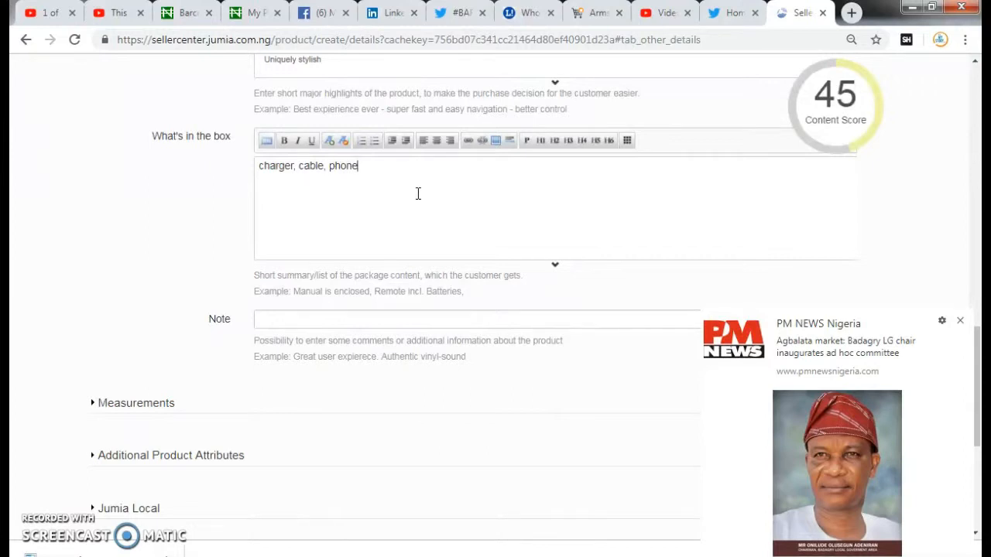
left_click(138, 403)
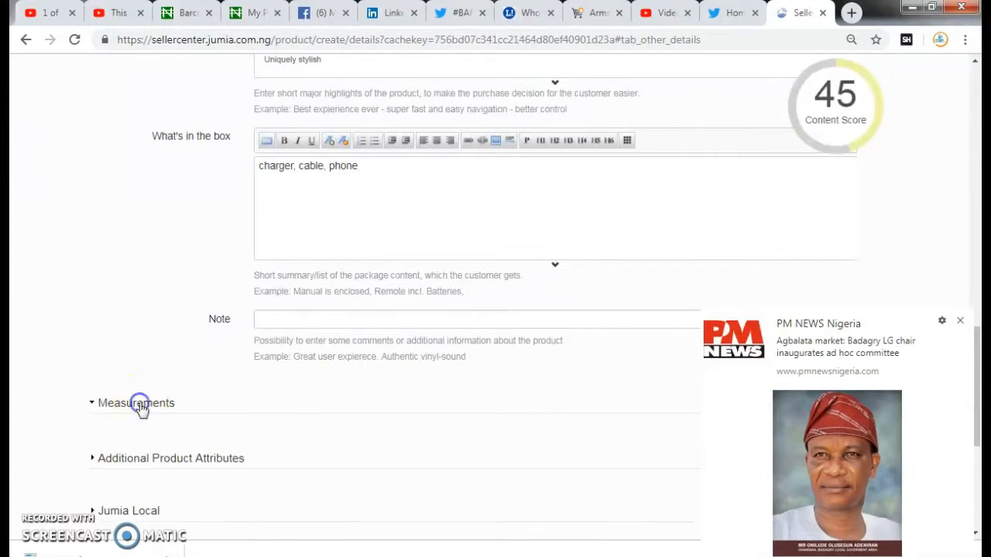
left_click(268, 437)
type("0")
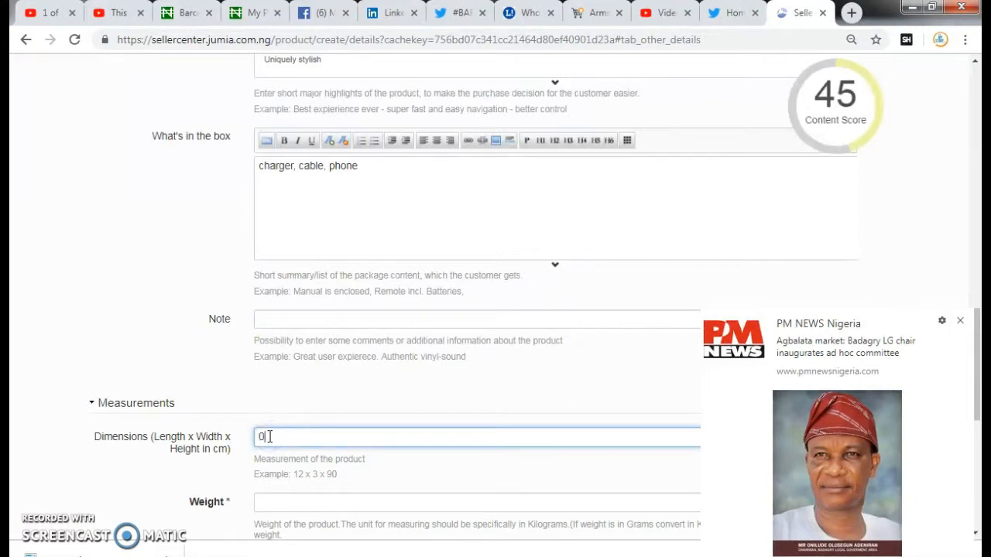
type(".5")
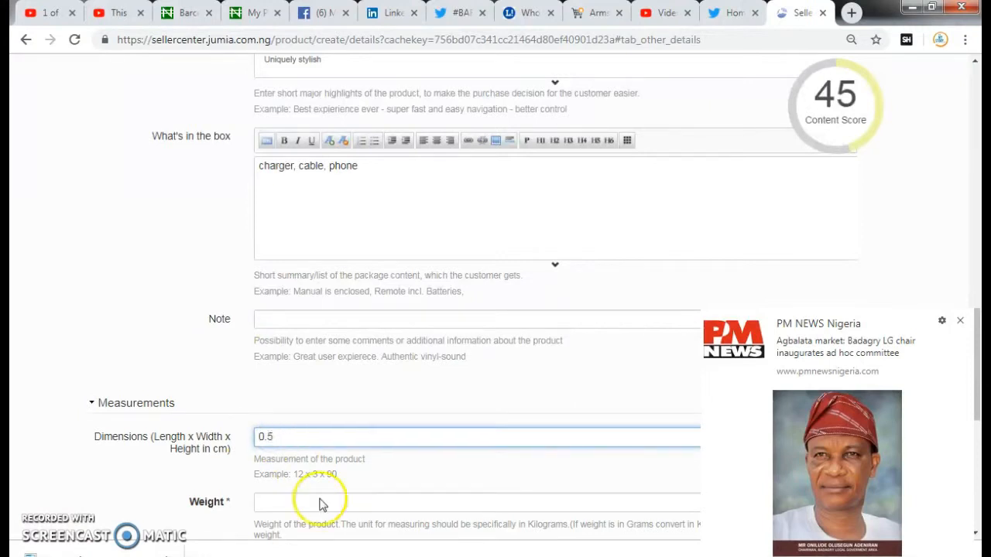
left_click(298, 504)
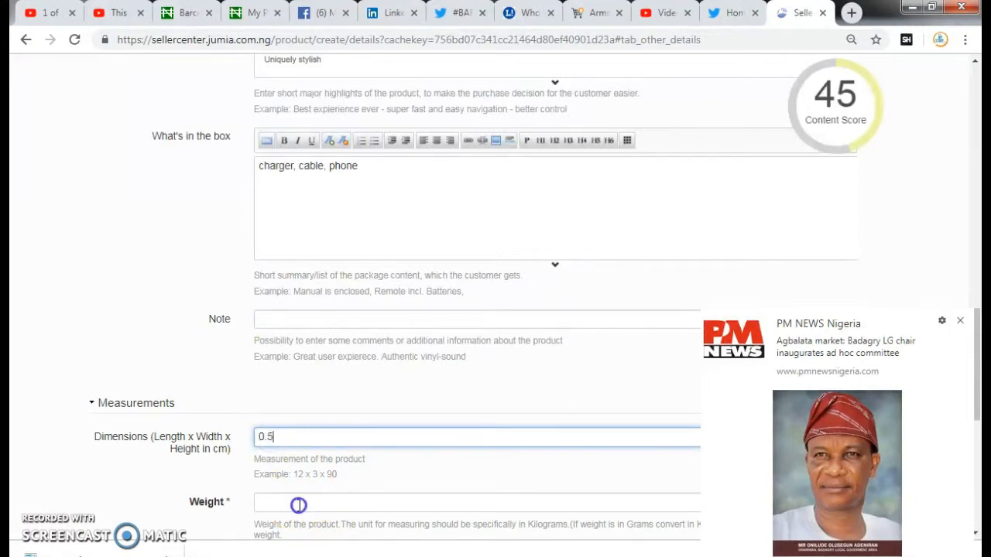
- Set the product's dimensions to 35x45x15 and its weight to 0.5
left_click(301, 437)
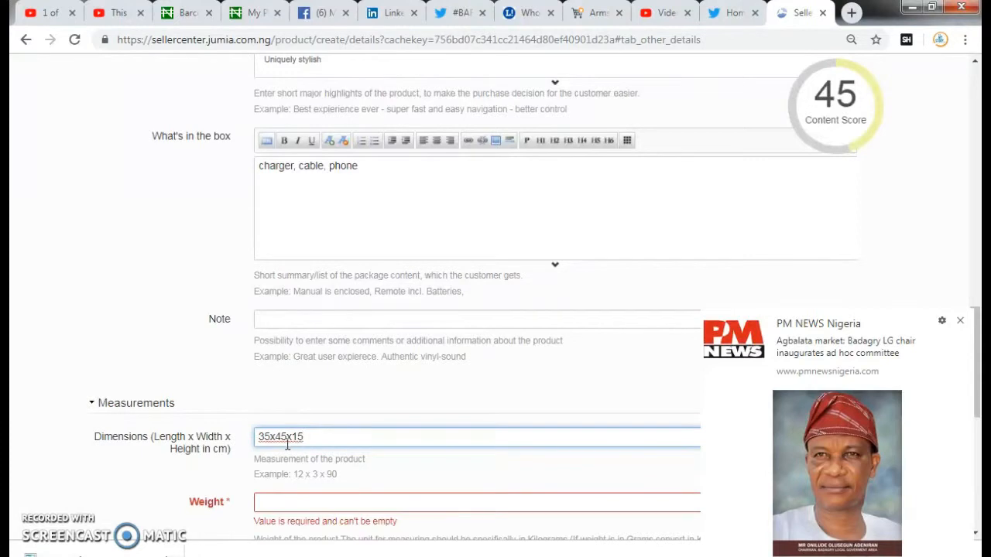
left_click(282, 503)
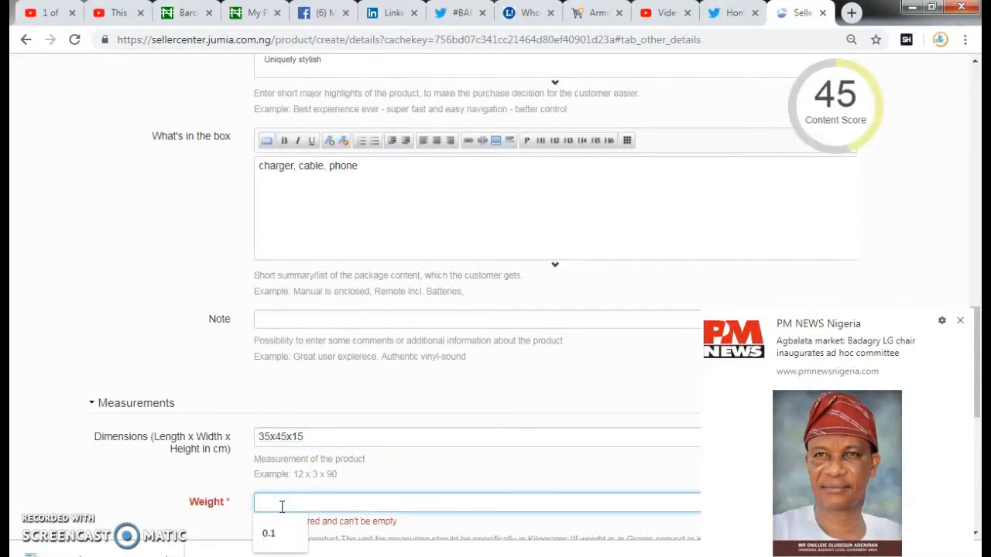
type("0.5")
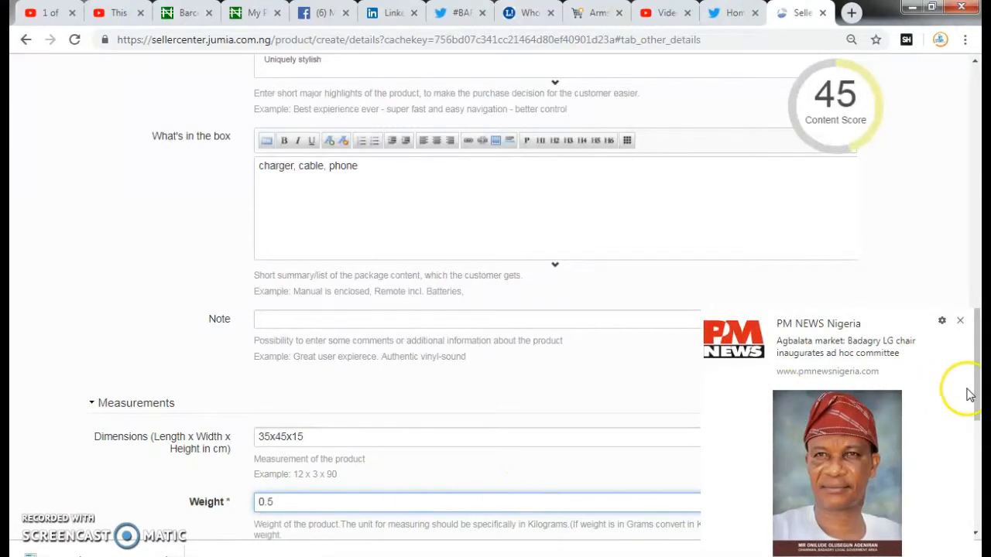
- Expand Additional Product Attributes and set the gender to Female, the characters to Bambi and the age to 0-5 Years
left_click_drag(975, 398, 976, 497)
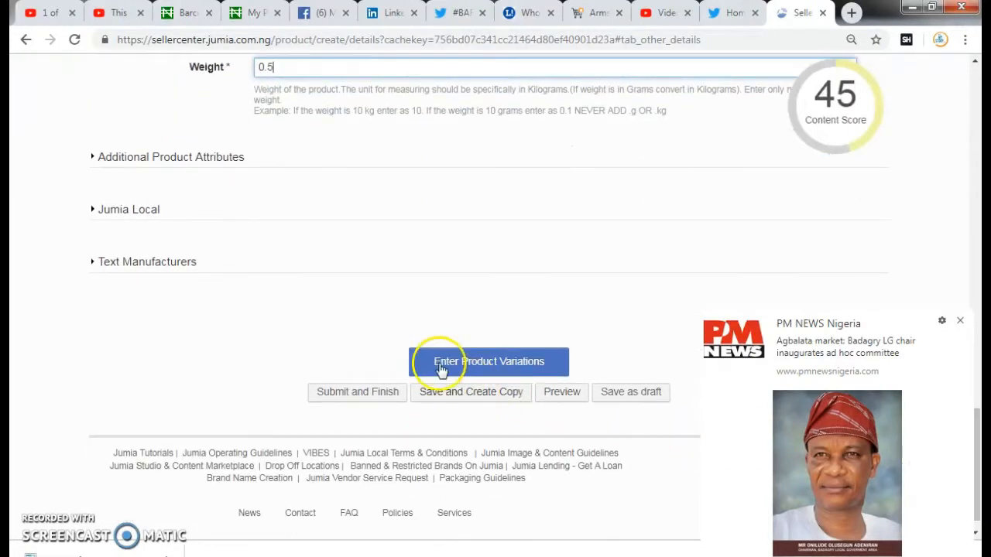
left_click(317, 166)
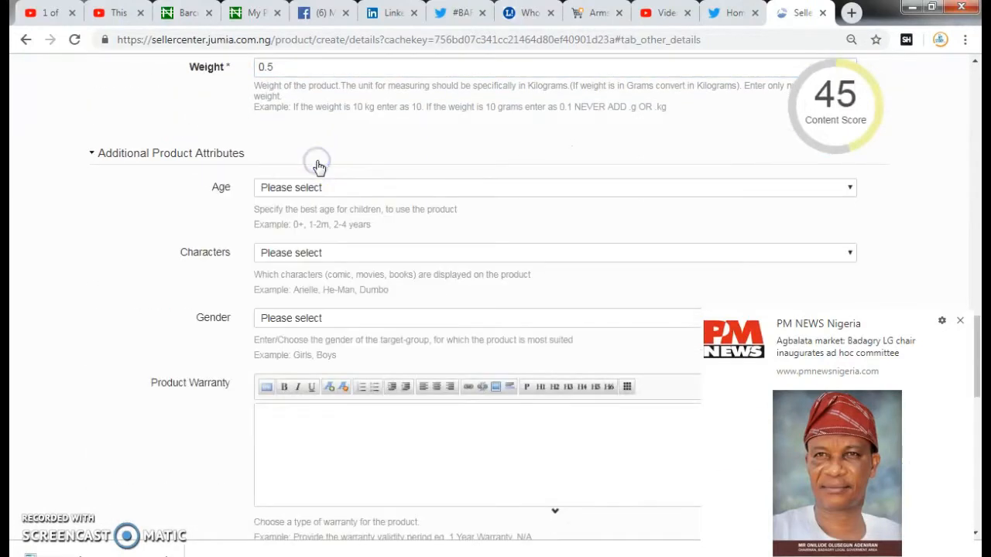
left_click(320, 435)
left_click(320, 321)
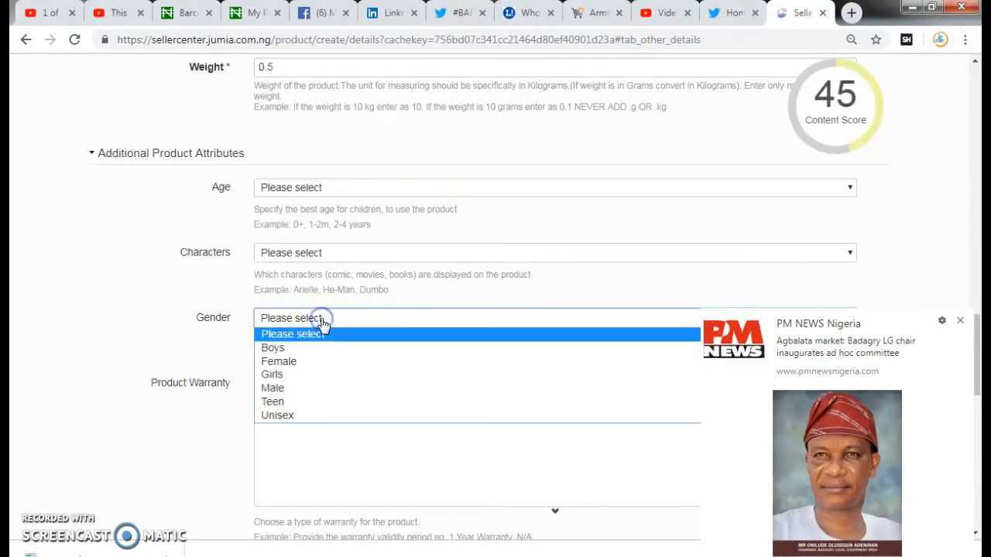
left_click(293, 363)
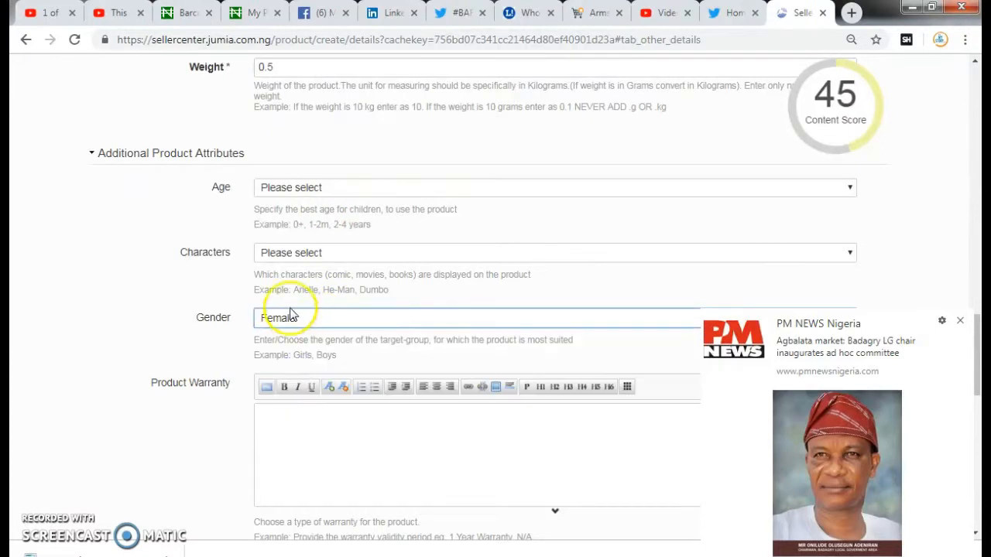
left_click(286, 254)
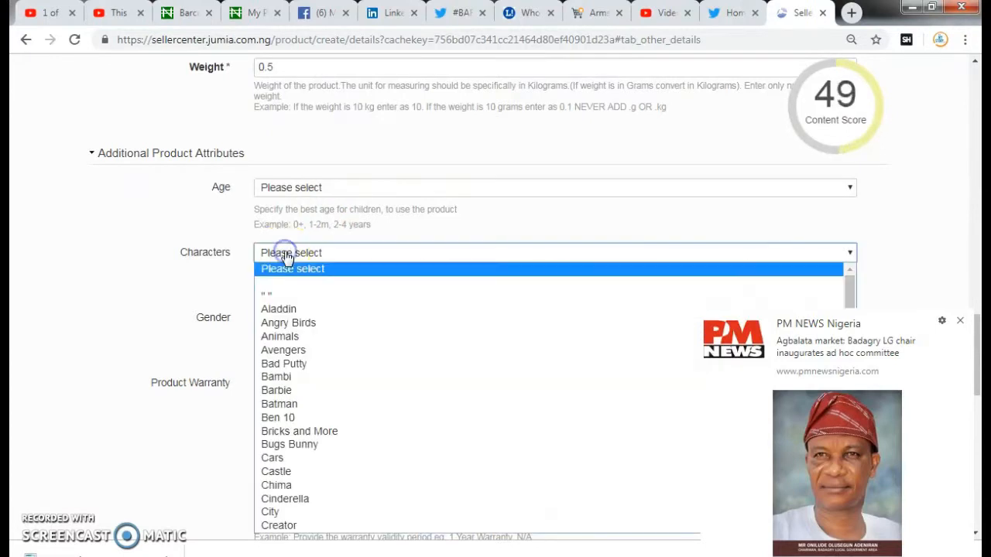
left_click(267, 376)
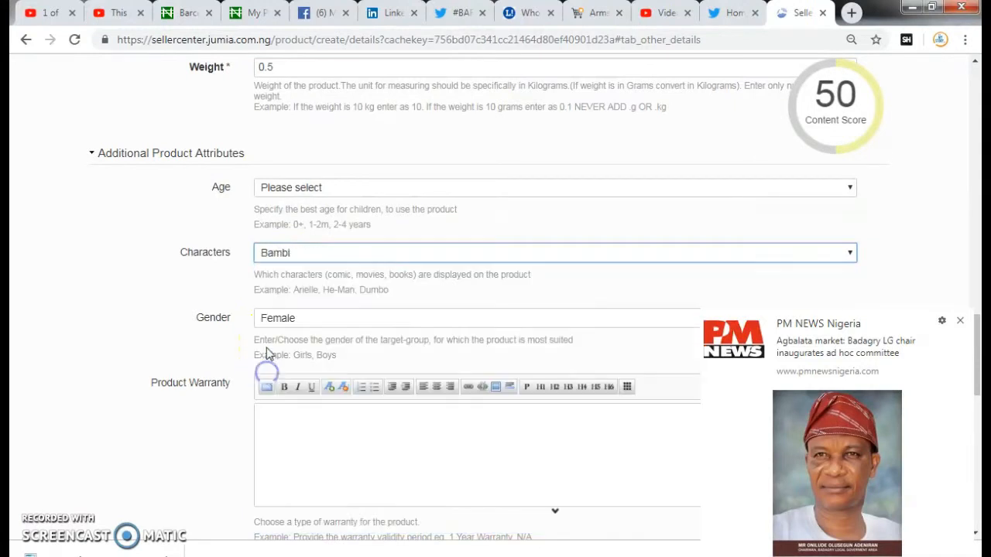
left_click(286, 189)
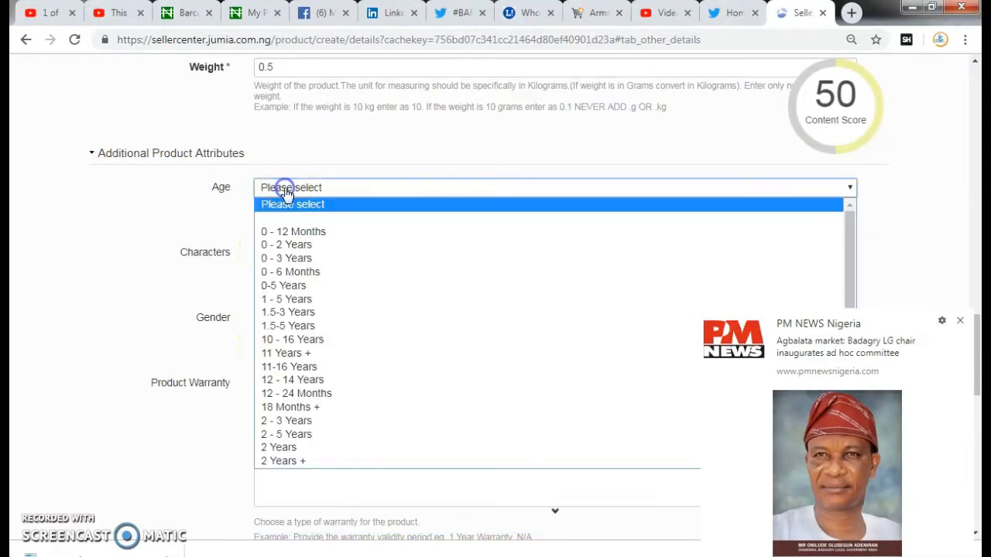
left_click(276, 285)
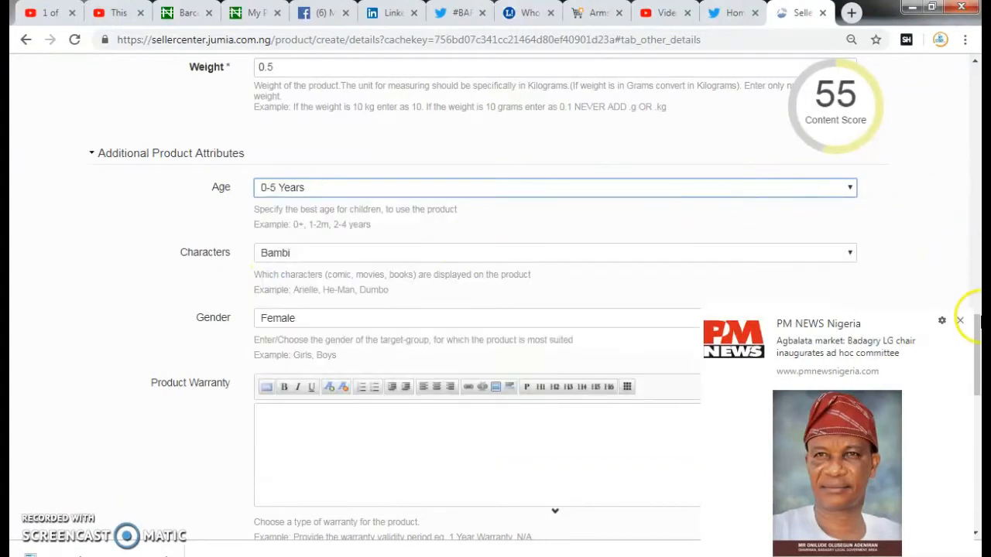
left_click_drag(976, 343, 976, 377)
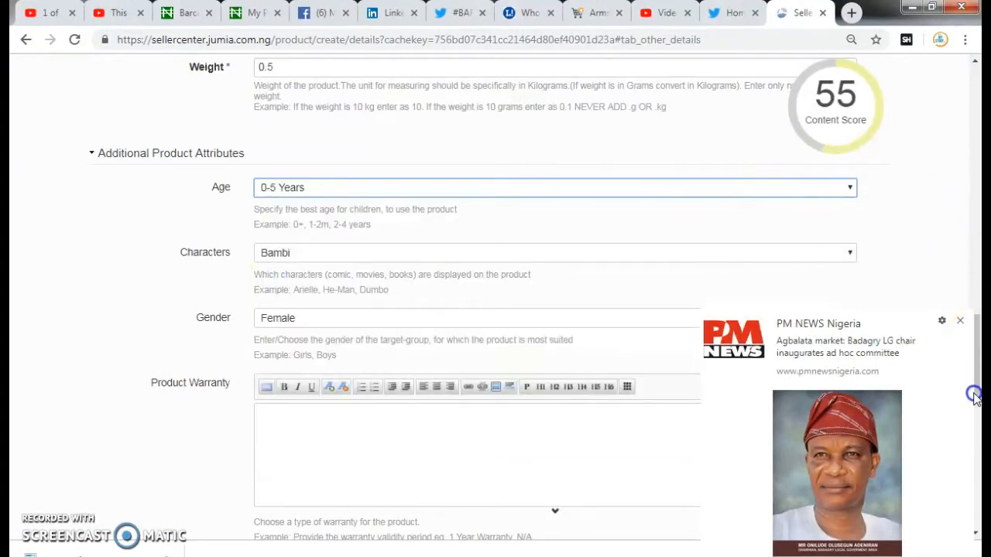
left_click(472, 433)
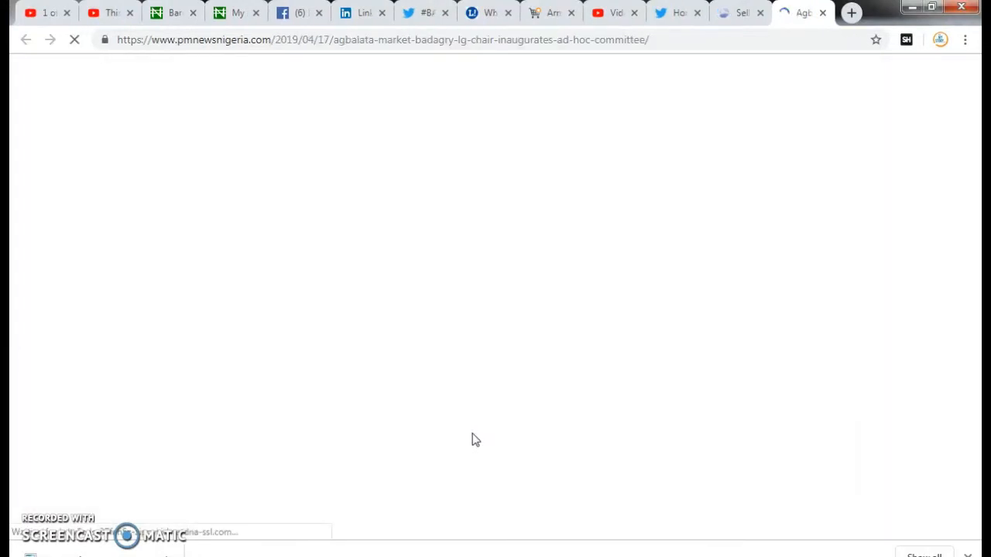
left_click(723, 14)
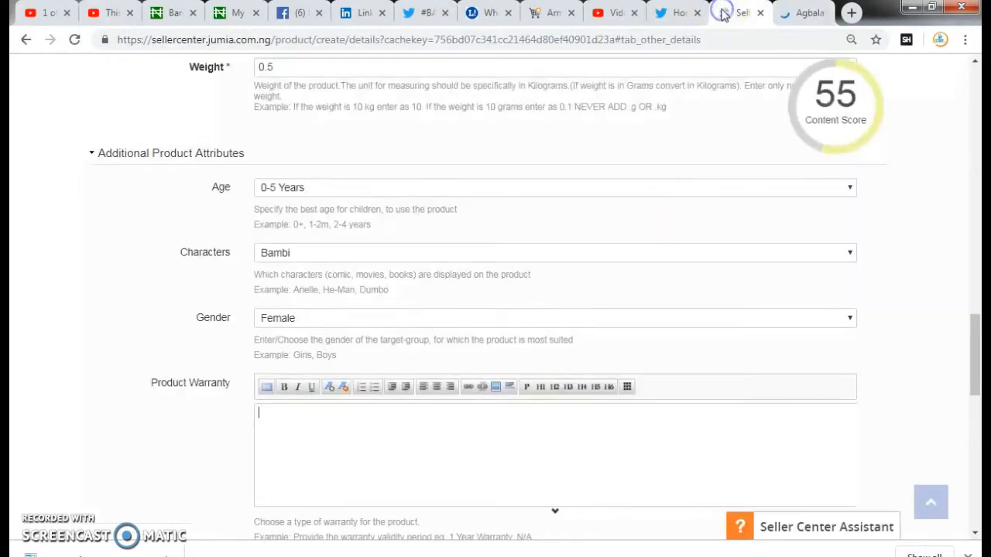
- Set the product's production country to Nigeria
left_click_drag(974, 331, 973, 404)
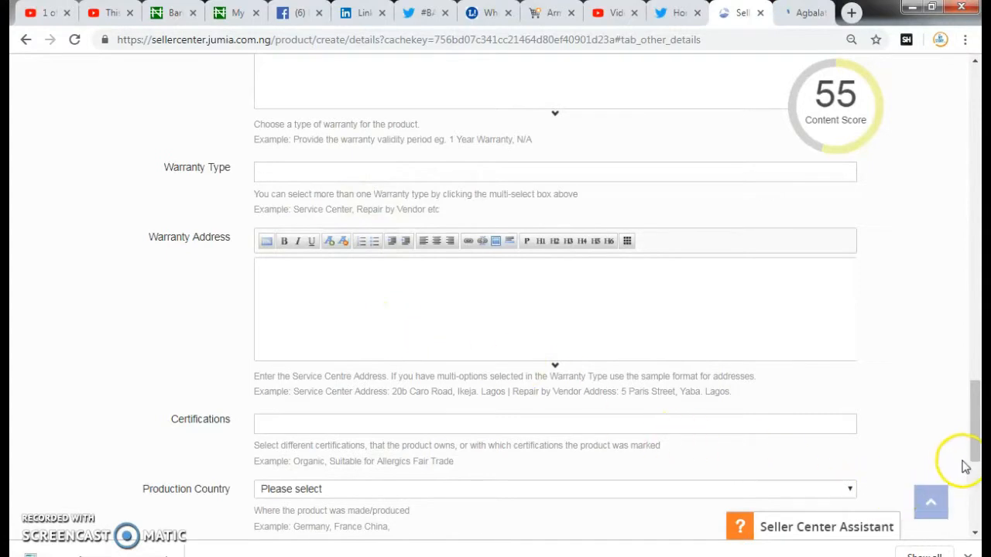
left_click_drag(975, 443, 975, 503)
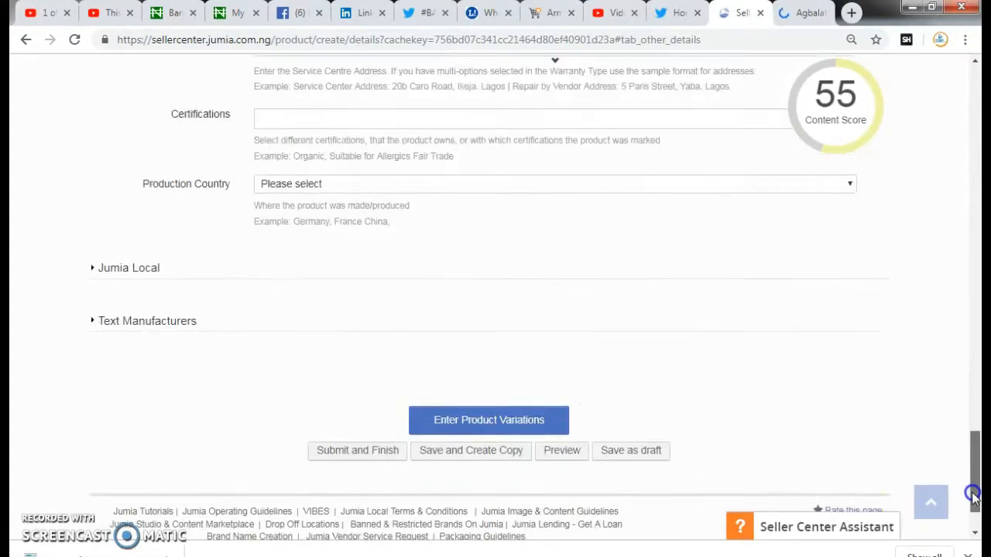
left_click(305, 161)
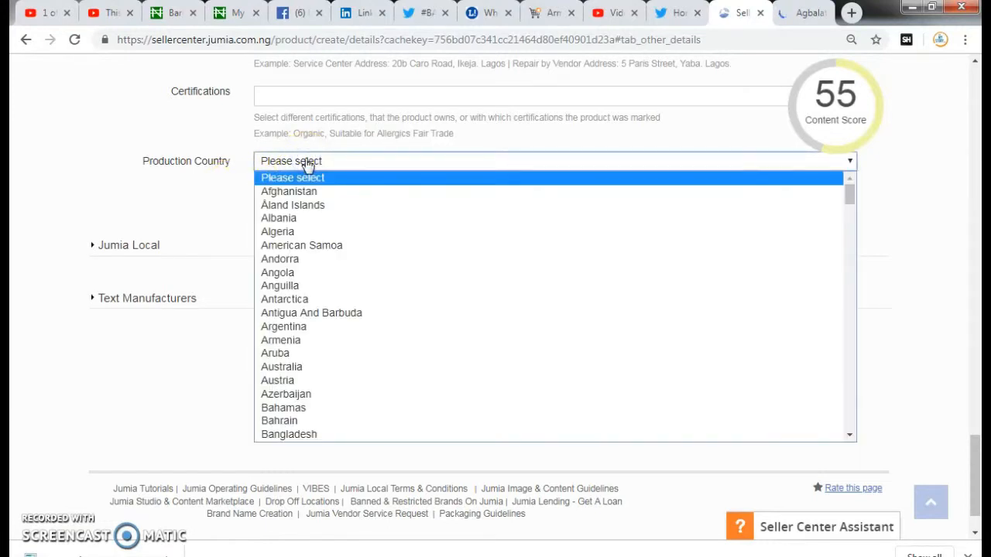
type("nigeria")
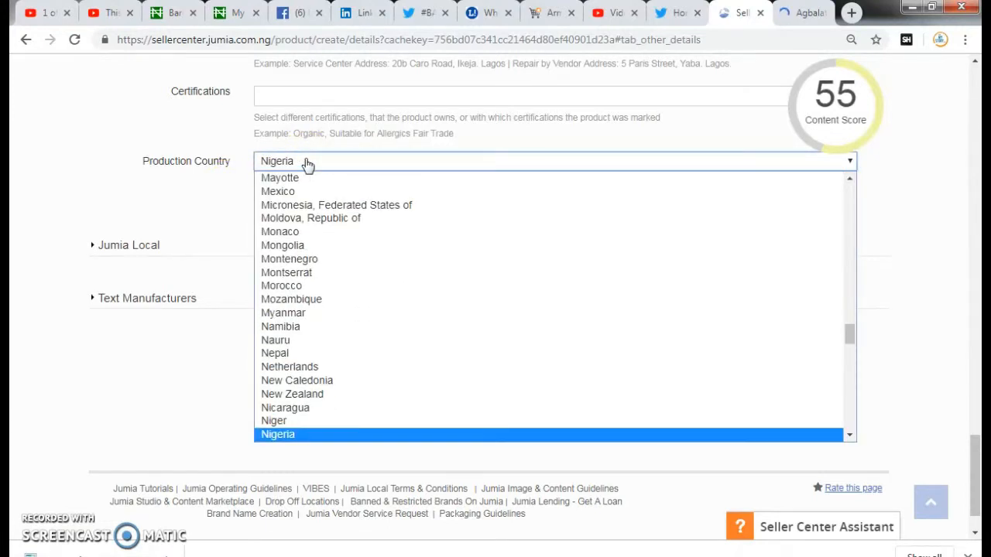
- Expand the Text Manufacturers section, go through its fields down to the care label, and proceed to entering product variations
left_click(160, 300)
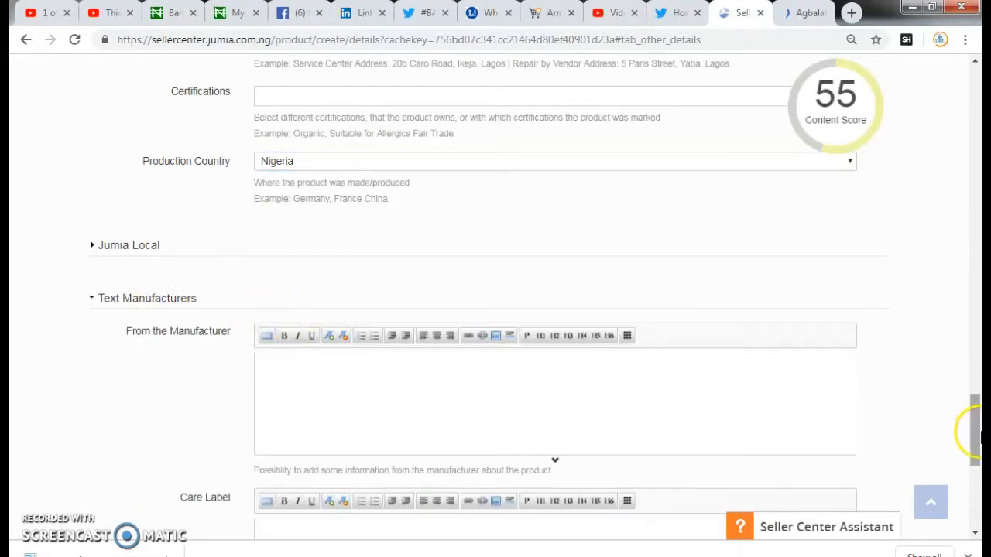
left_click_drag(977, 447, 977, 505)
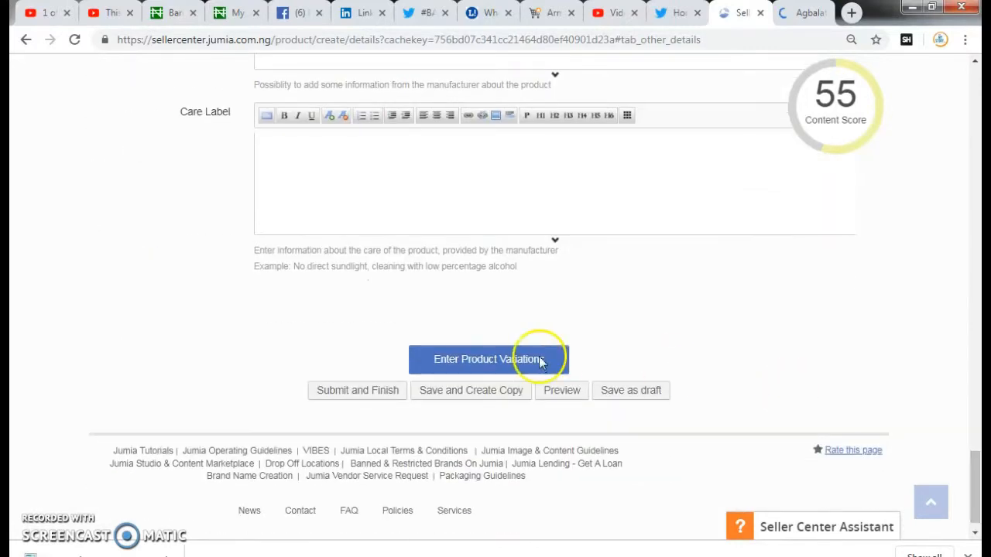
left_click(356, 181)
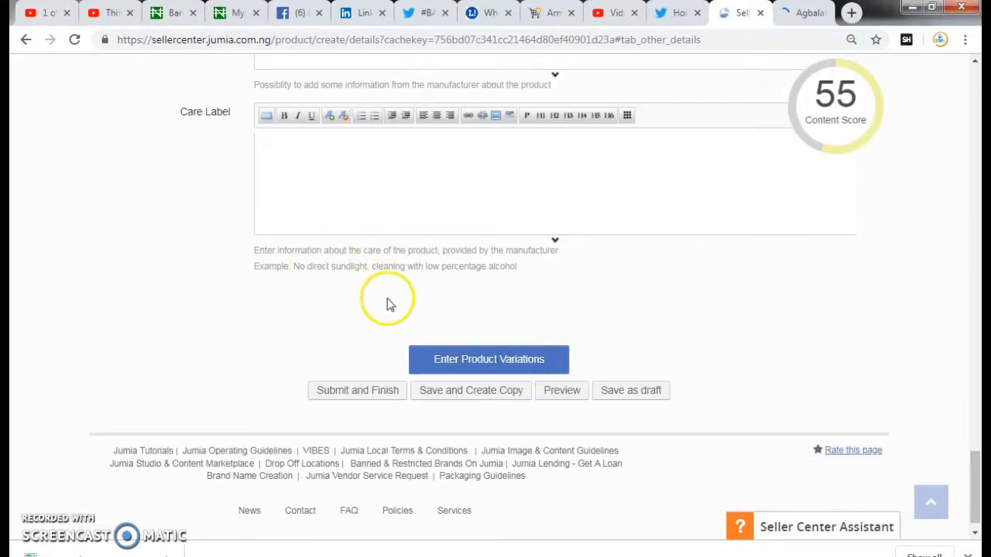
left_click(439, 364)
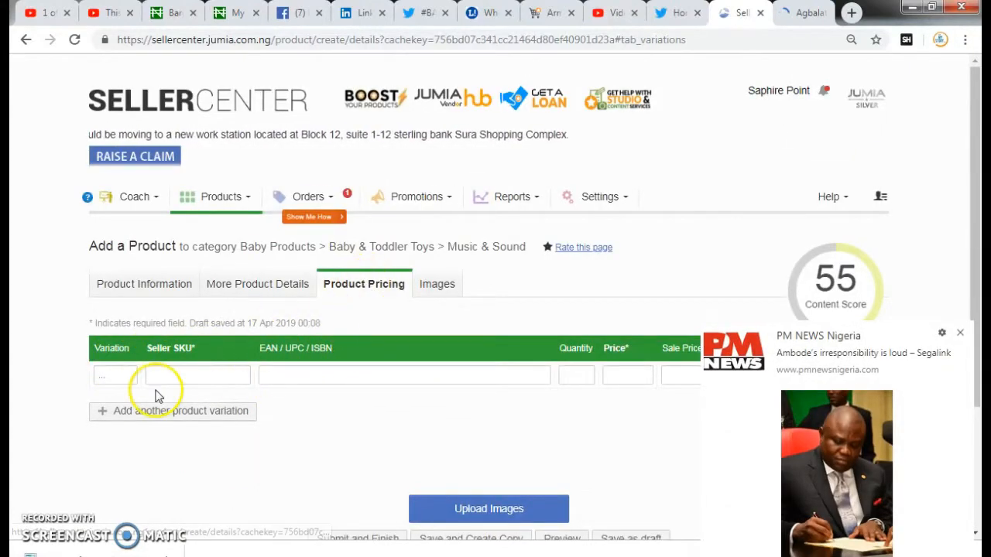
- Enter loafersbrown-43 as the variation's seller SKU and set its quantity to 2
left_click(121, 376)
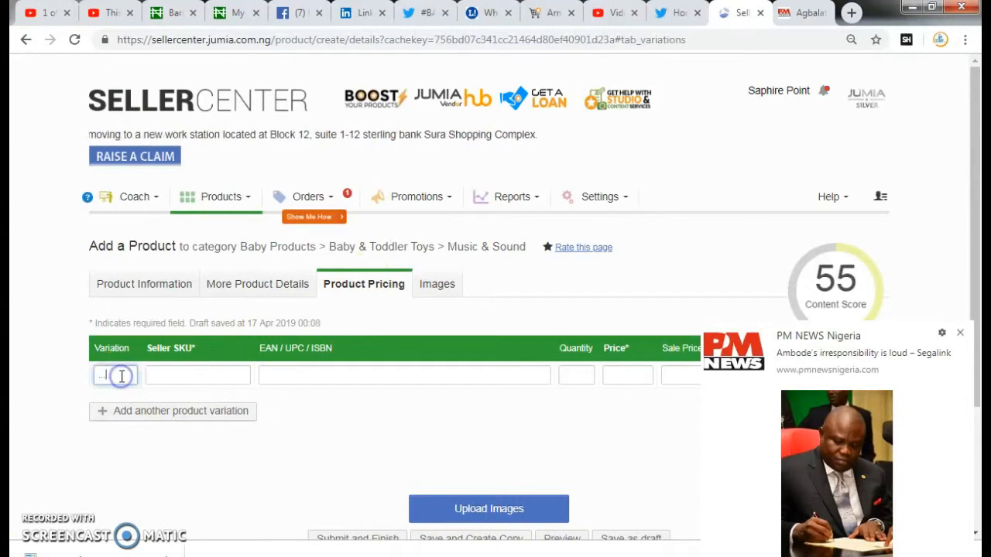
left_click(191, 374)
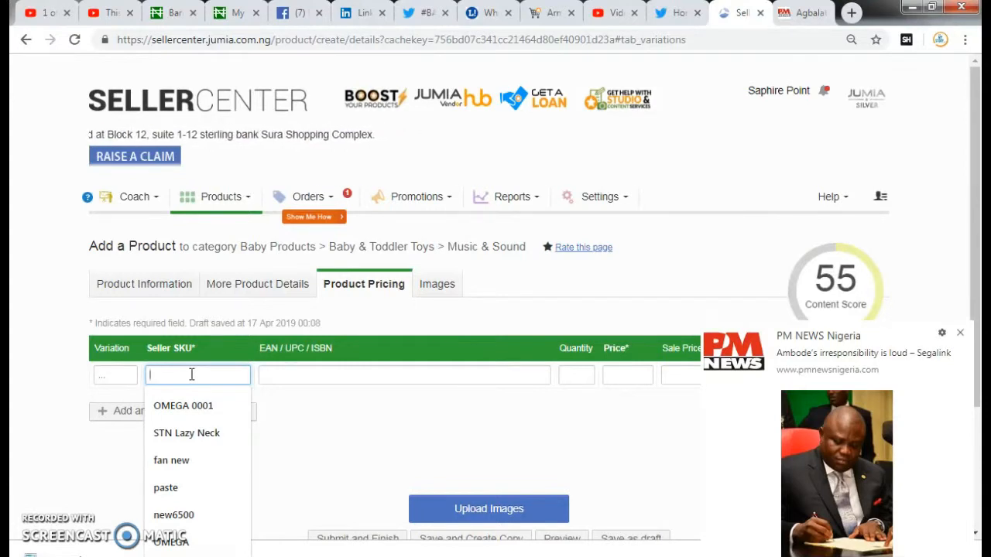
type("loafersbrown-43")
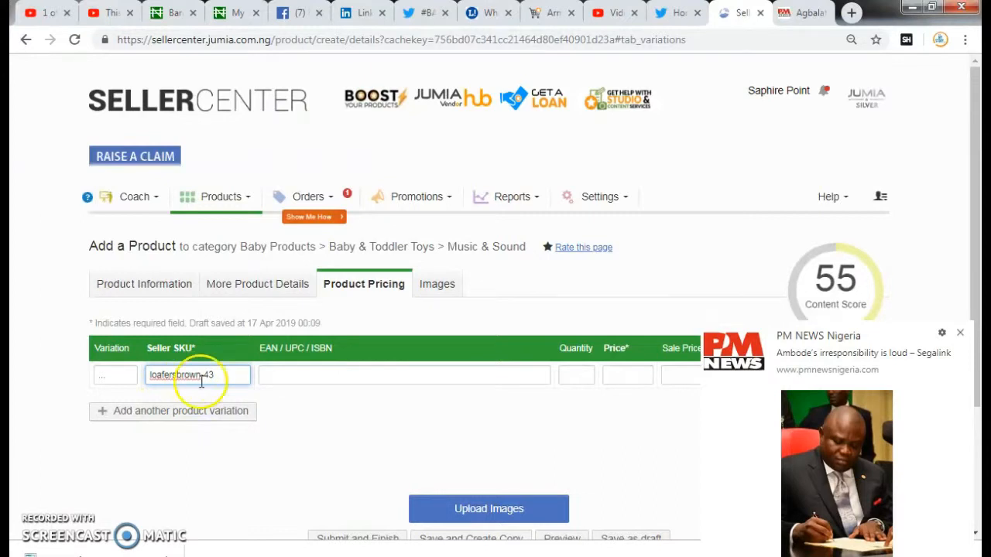
left_click(576, 381)
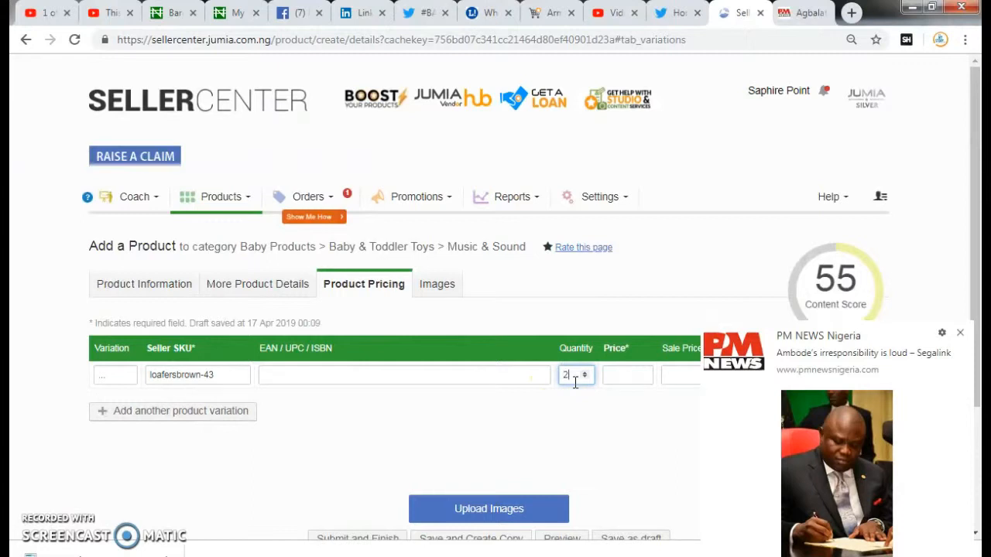
- Set the variation's price to 6,500 and its sale price to 4,500, and dismiss the news notification
left_click(626, 379)
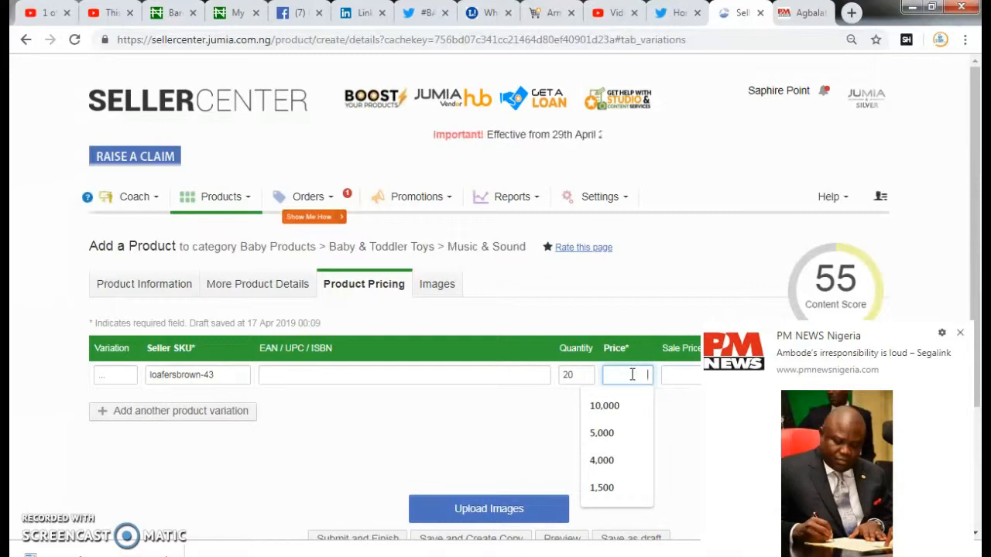
type("66")
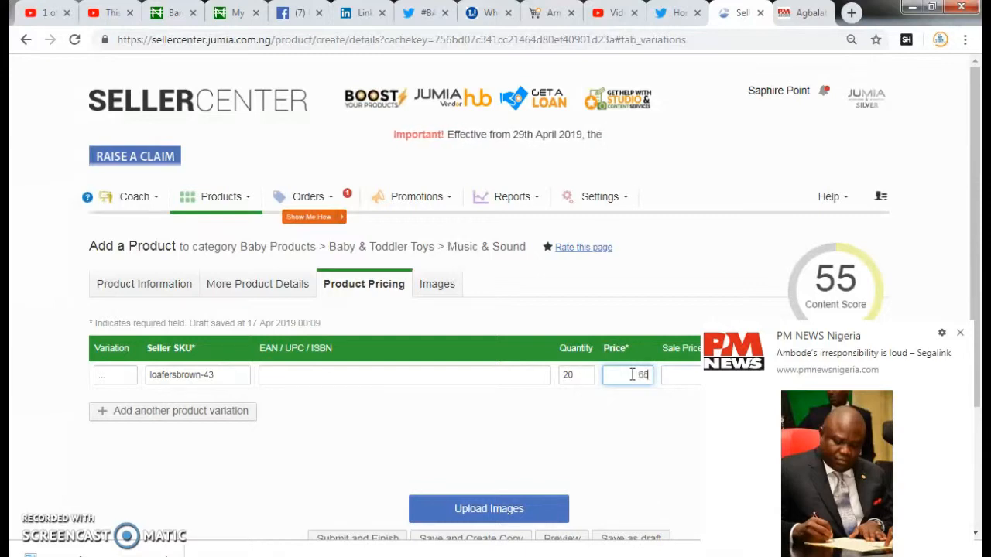
left_click(688, 383)
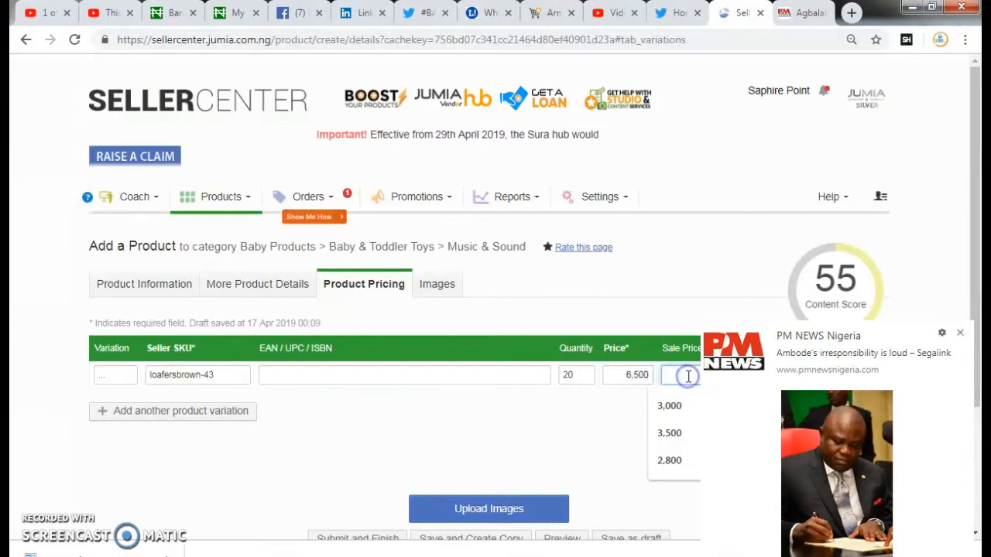
type("450")
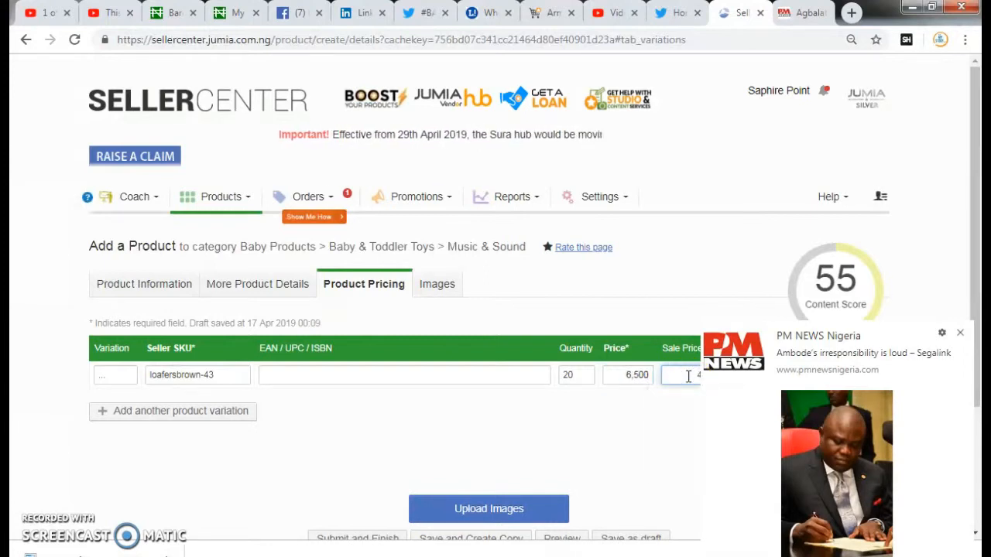
left_click(959, 336)
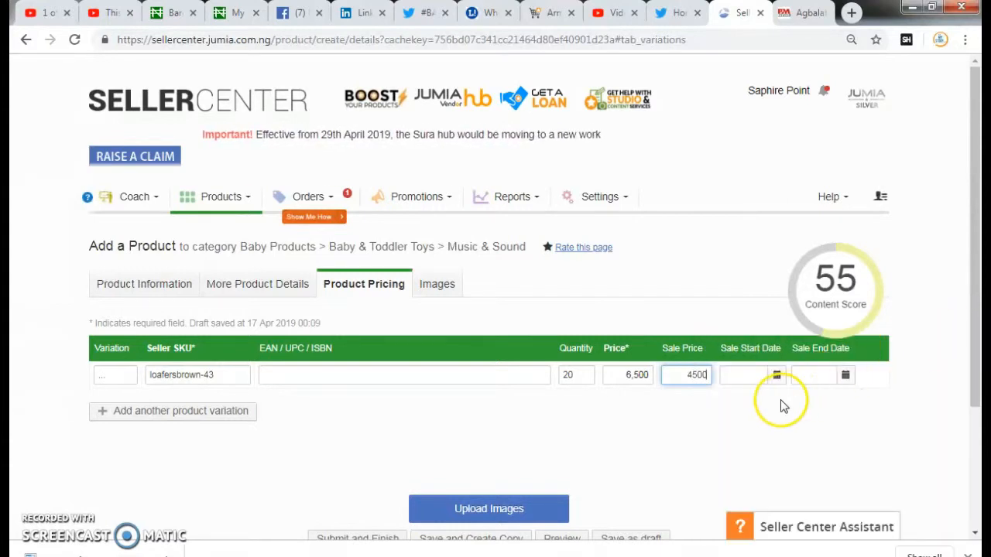
- Set the variation's sale start date to 17 April 2019
left_click(777, 375)
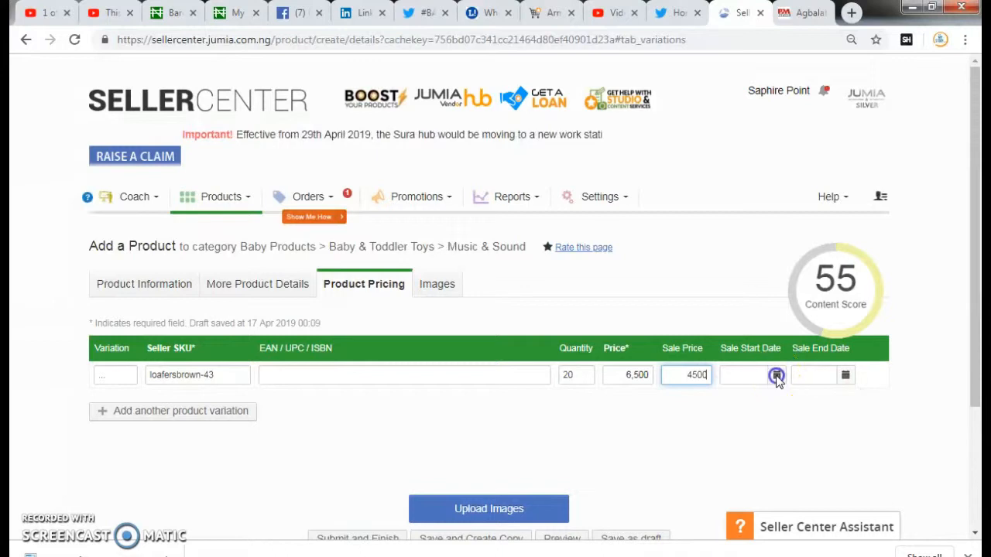
left_click(743, 376)
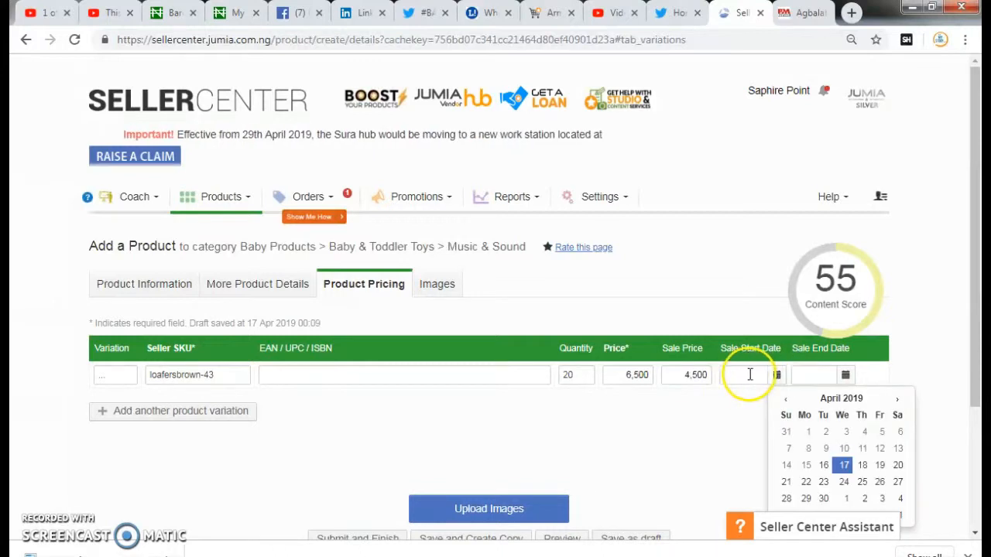
left_click(844, 465)
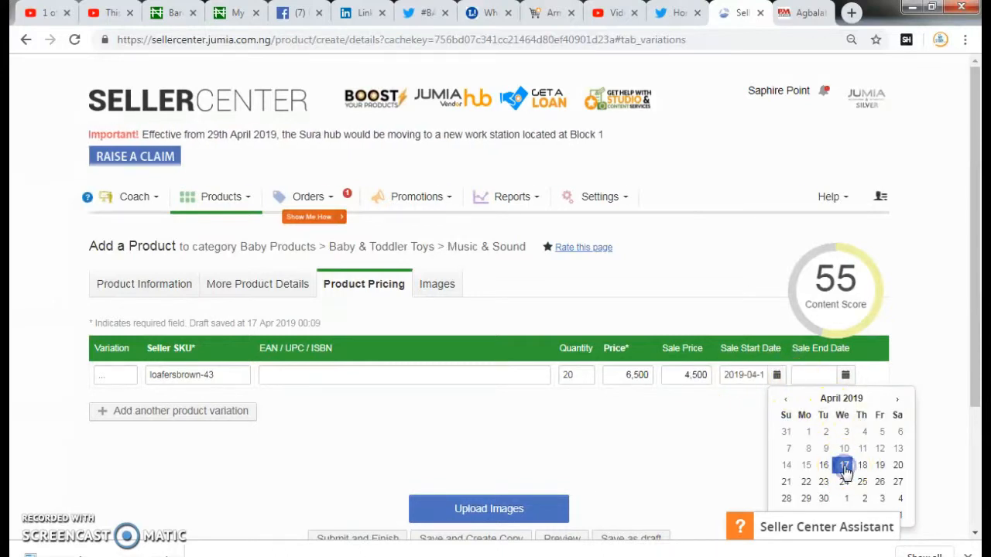
- Set the variation's sale end date to 1 June 2019 and dismiss the news notification
left_click(845, 376)
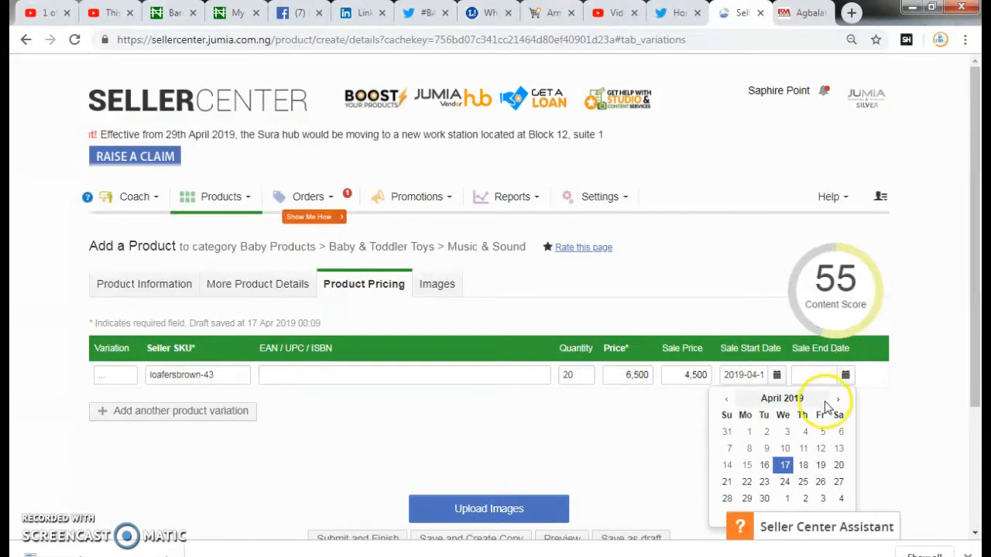
left_click(841, 403)
left_click(840, 403)
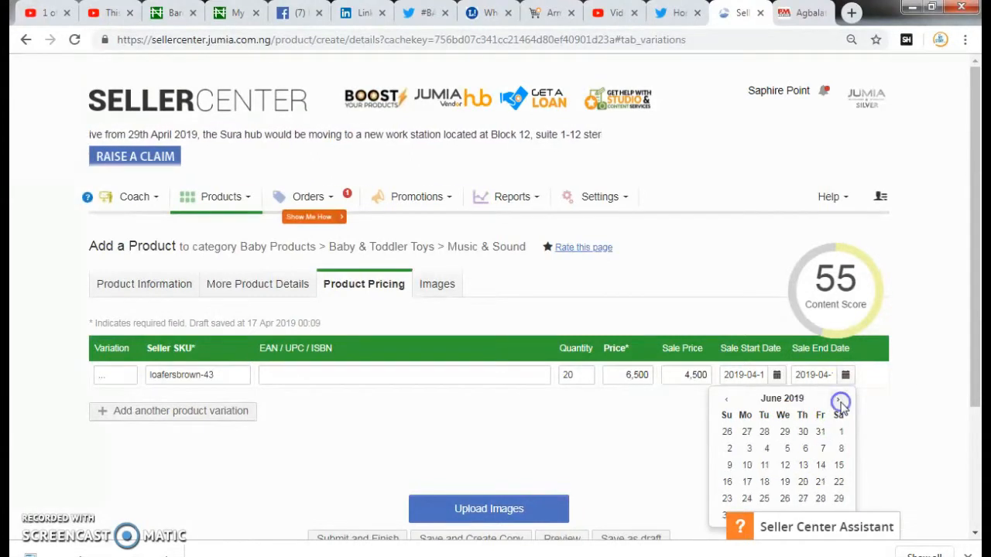
left_click(840, 402)
left_click(840, 402)
left_click(798, 400)
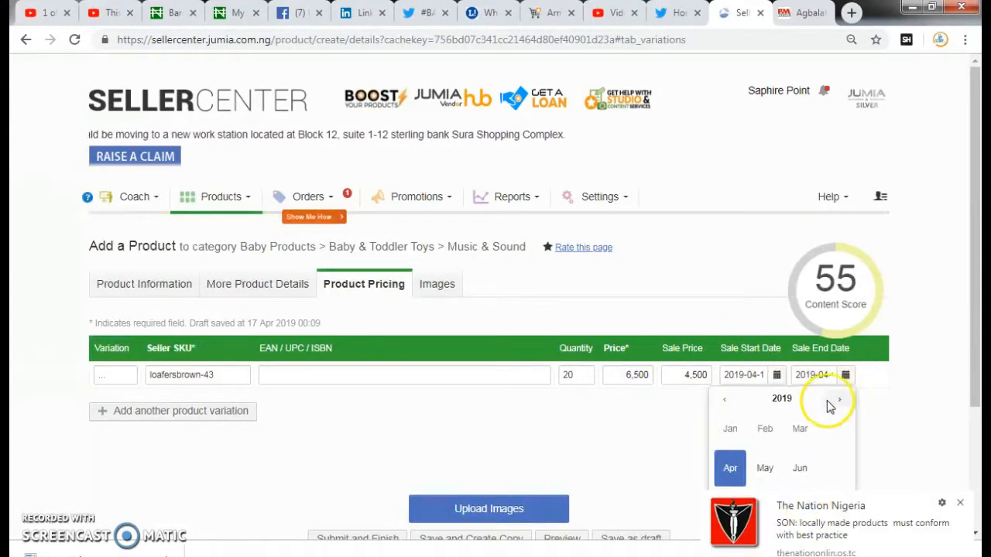
left_click(812, 480)
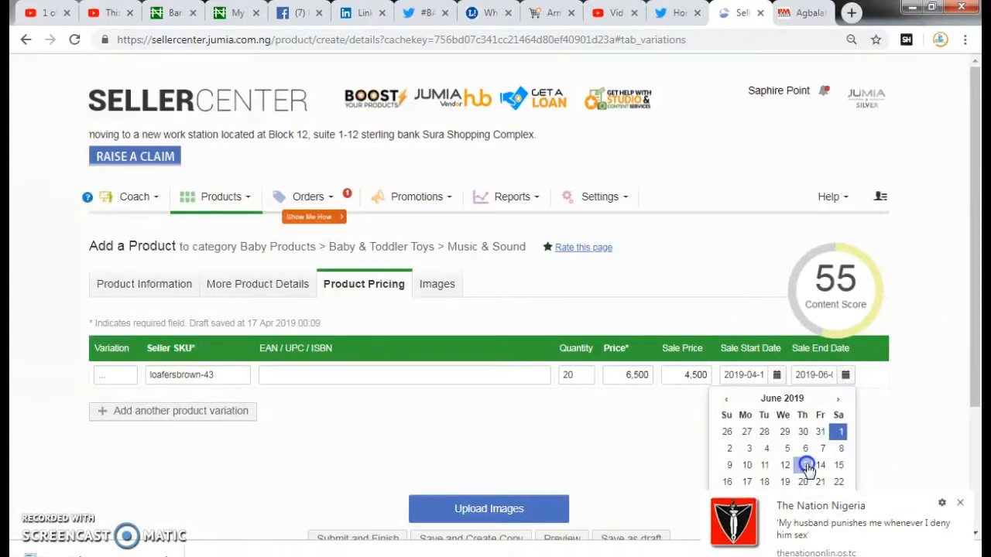
left_click(961, 507)
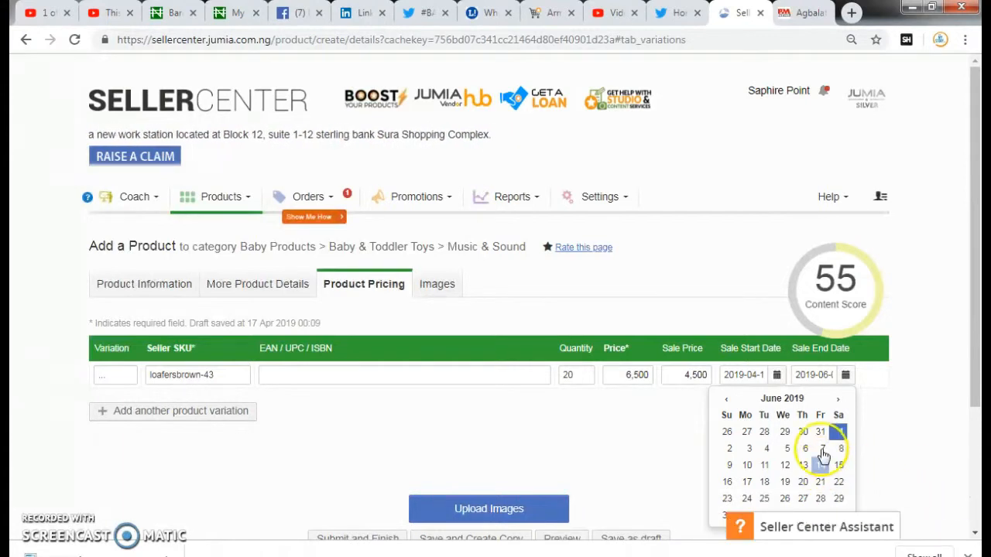
left_click(977, 329)
- Proceed to the product's image upload and add Shola.jpeg as the main image
left_click_drag(978, 329, 978, 422)
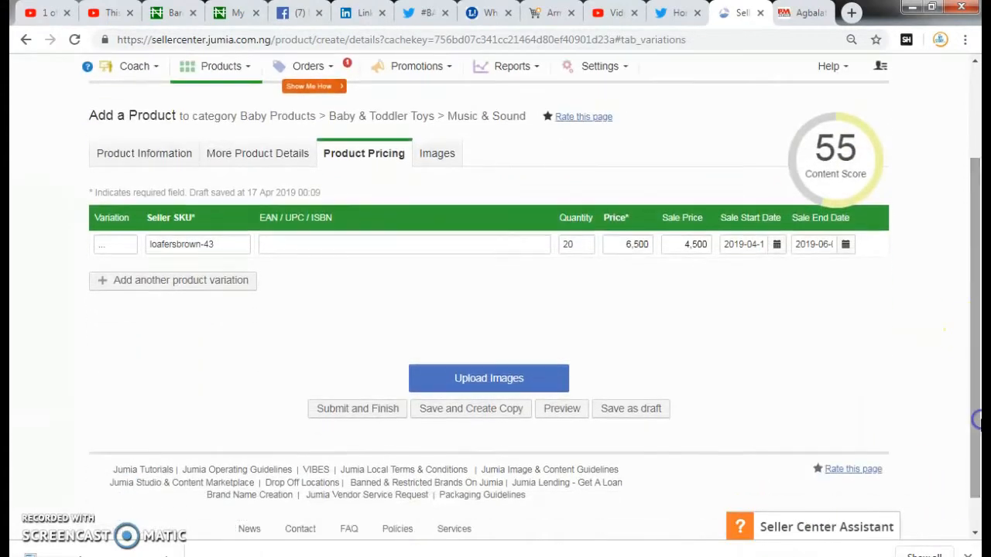
left_click(440, 390)
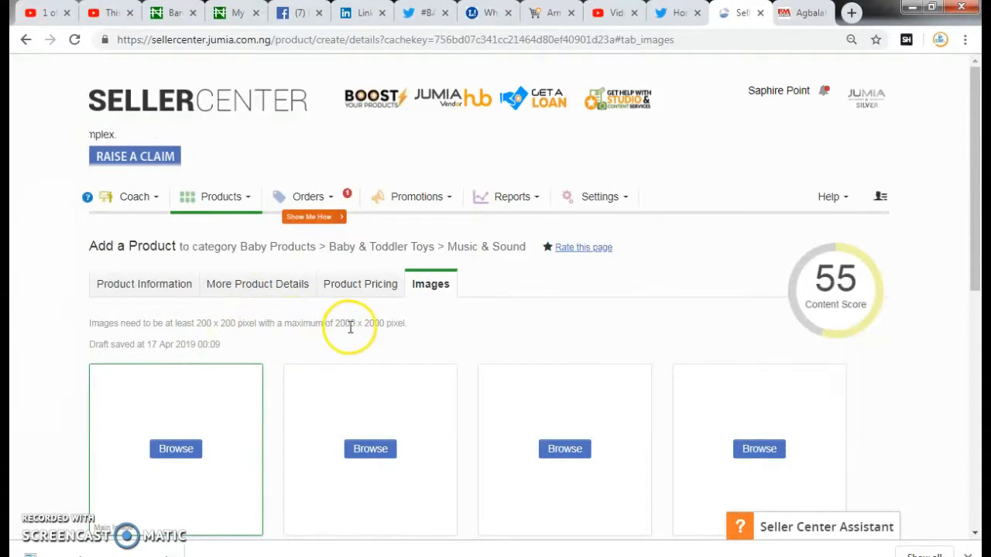
left_click(173, 449)
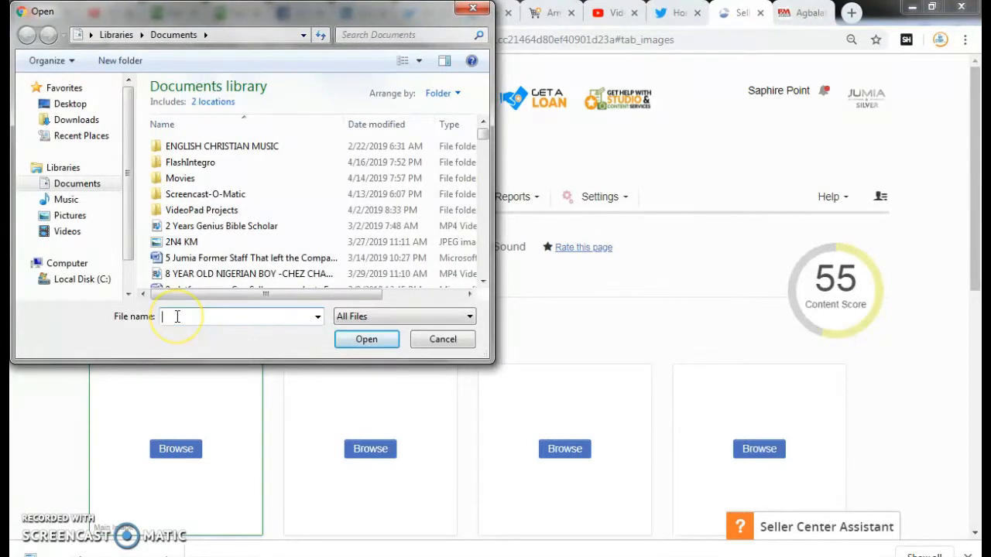
type("sho")
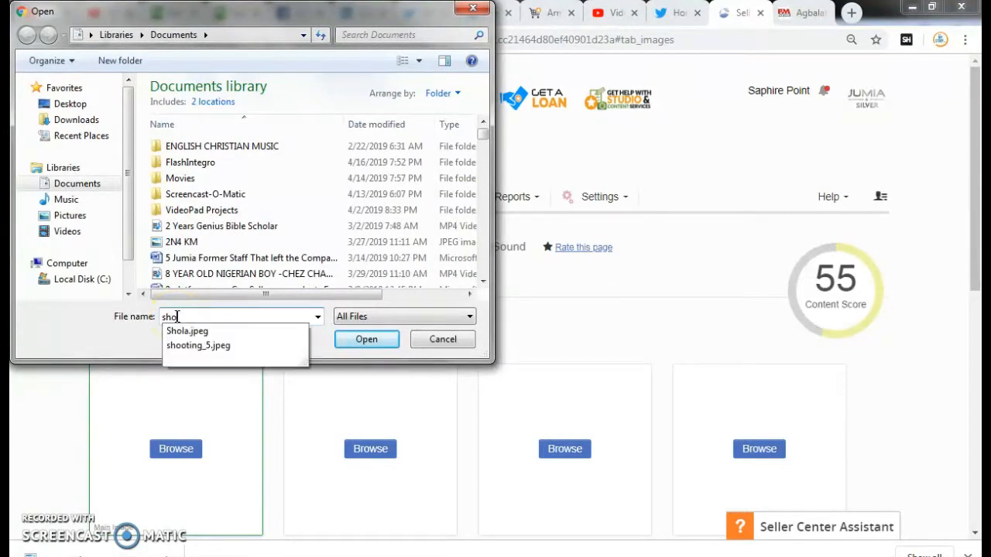
left_click(177, 333)
left_click(345, 342)
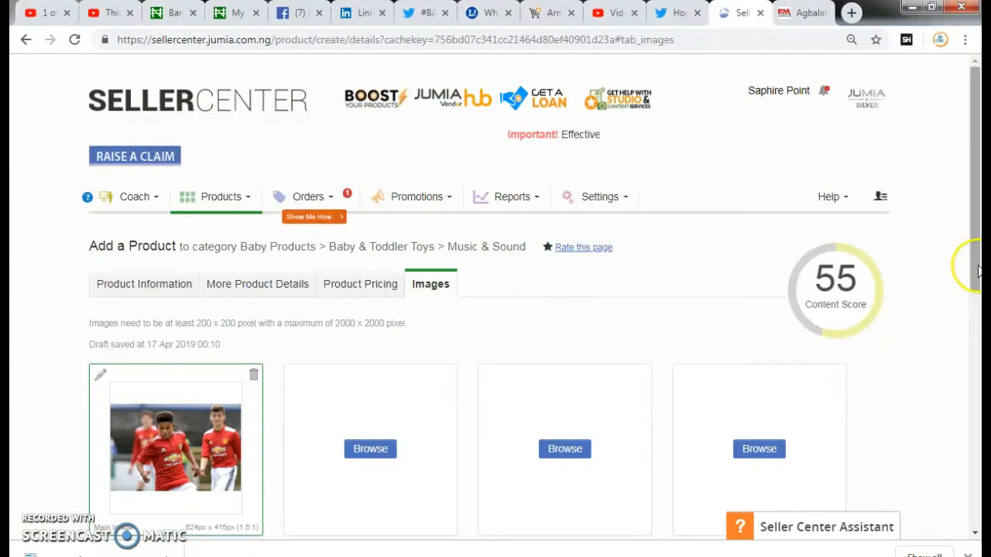
- Submit and finish the product, and look through the product list
left_click_drag(977, 270, 976, 457)
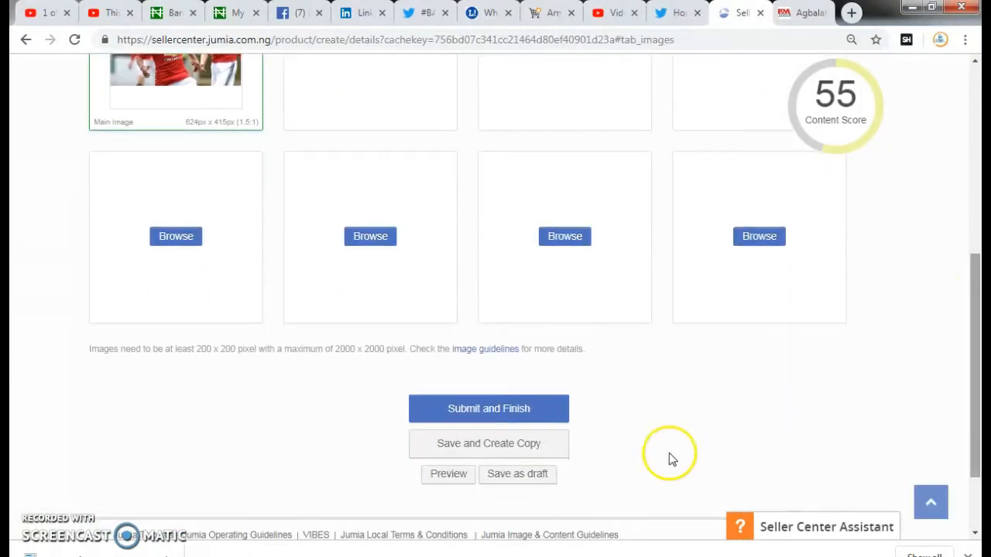
left_click(481, 410)
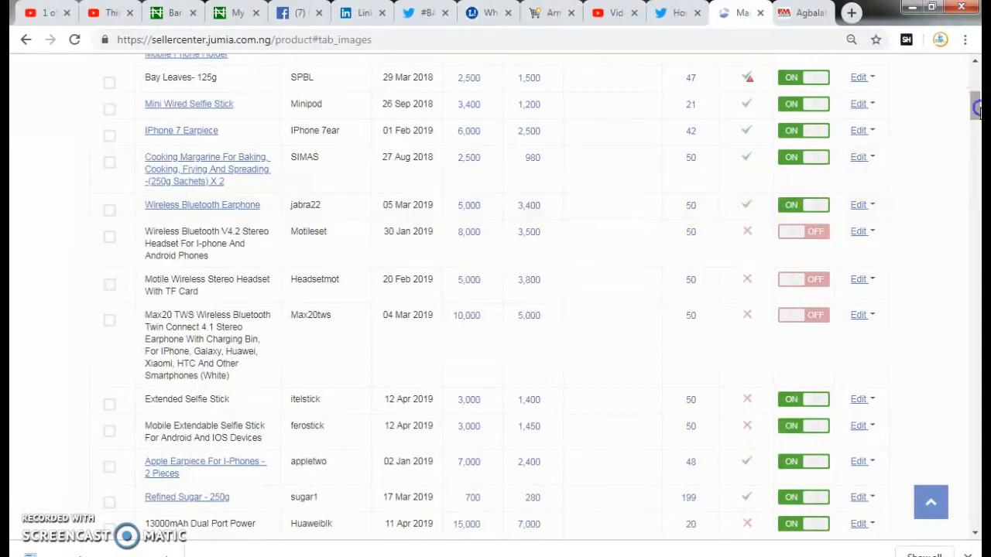
left_click_drag(977, 109, 977, 106)
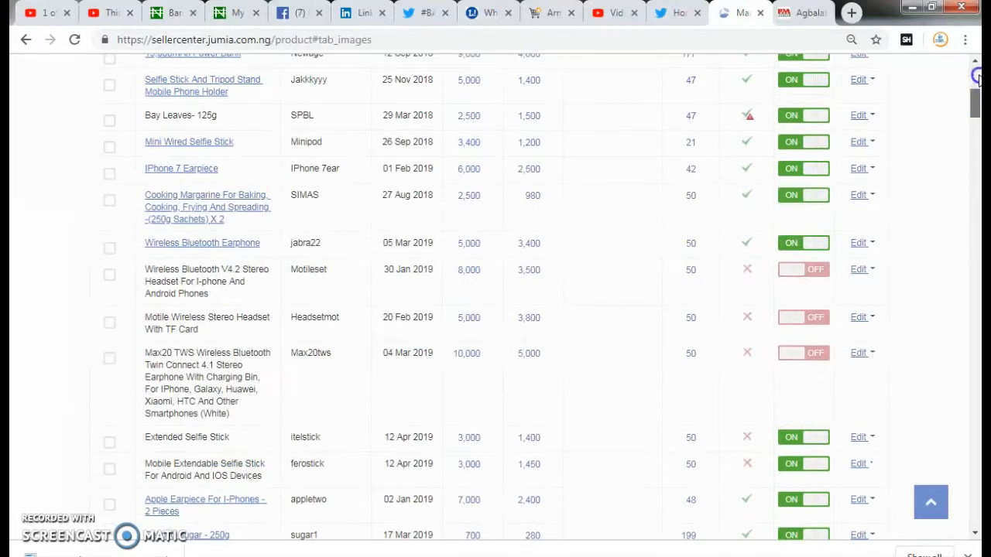
left_click_drag(977, 78, 976, 58)
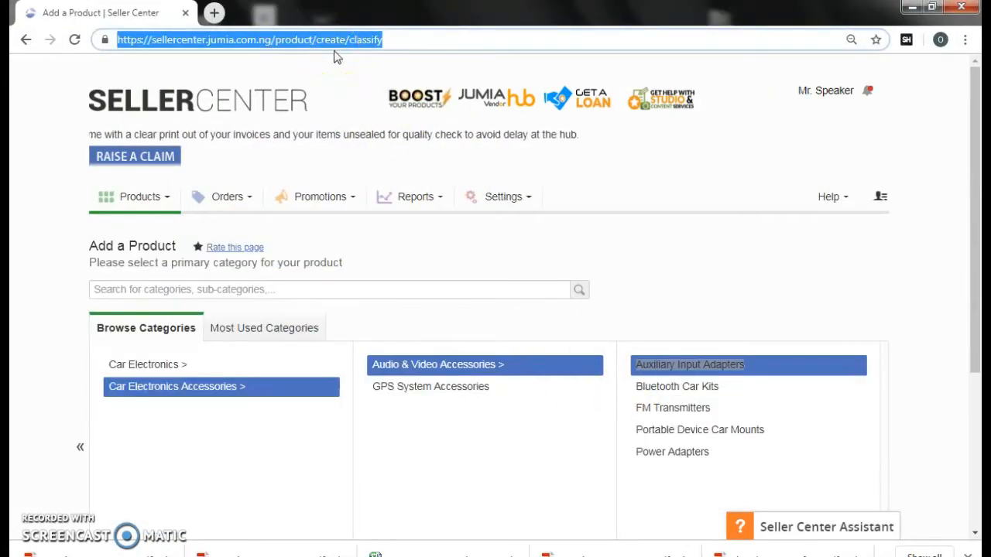
- Open the Jumia Nigeria store at jumia.com.ng and dismiss the product rating prompt
type("ju")
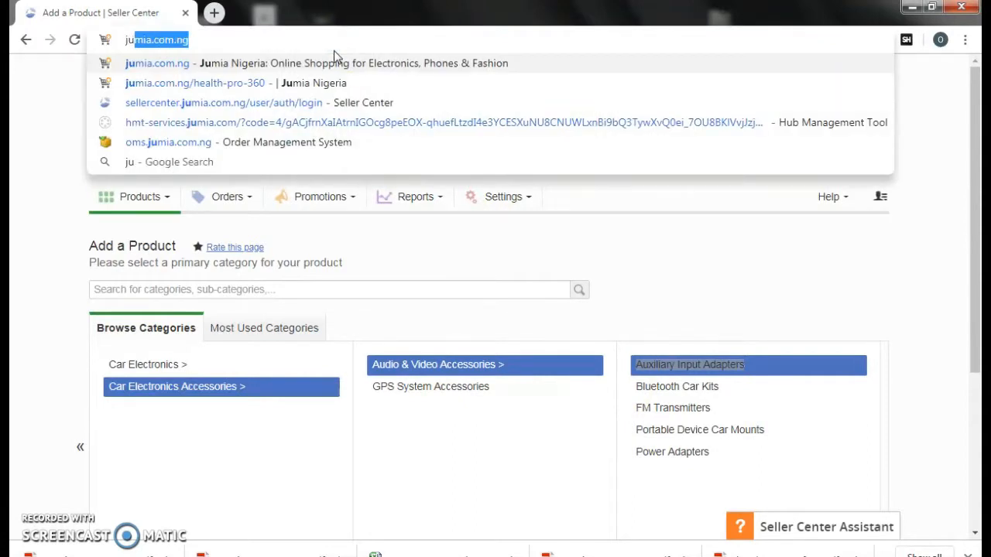
key("Return")
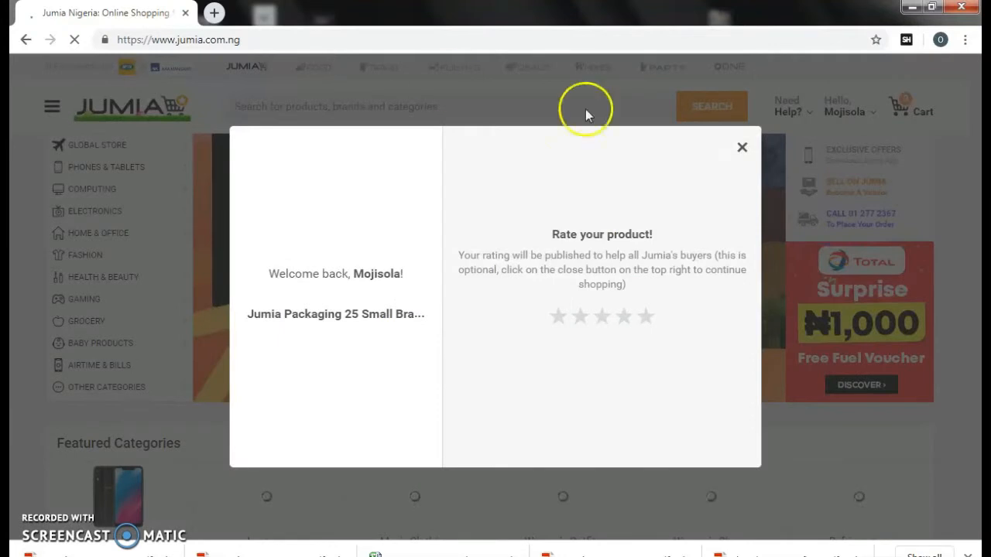
left_click(742, 151)
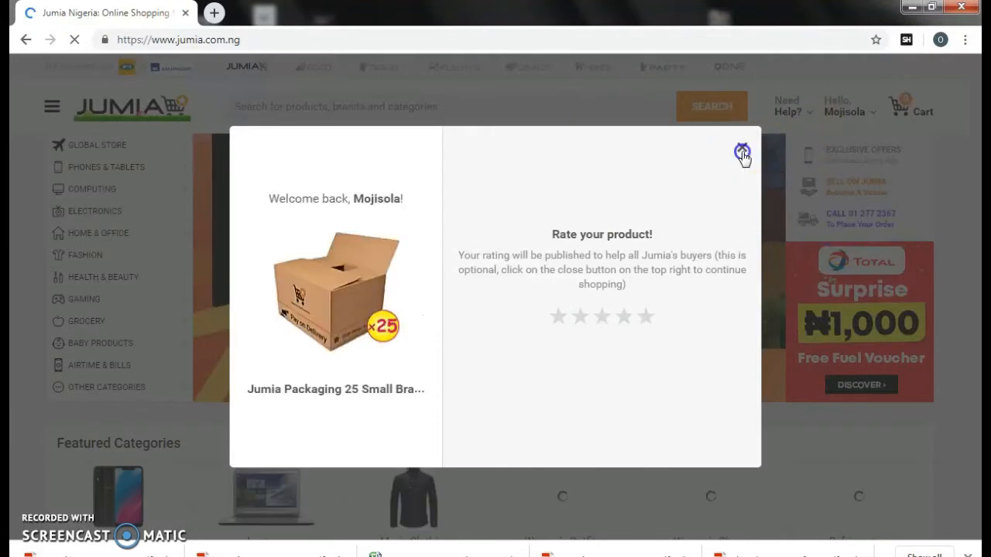
- Search the store for "nicer dicer set" and start selling your own offer from the Genius Nicer Dicer Set product page
left_click(396, 104)
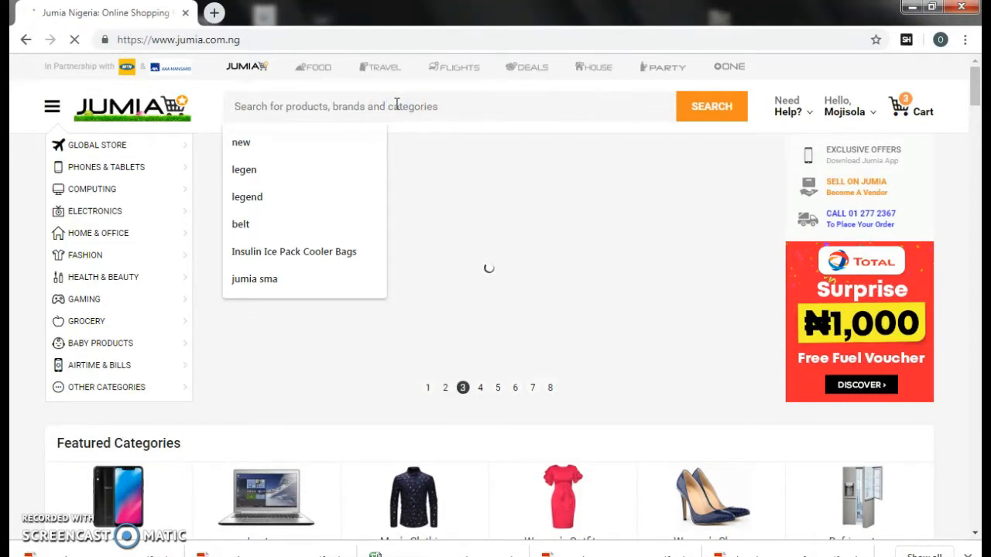
type("nicer dic")
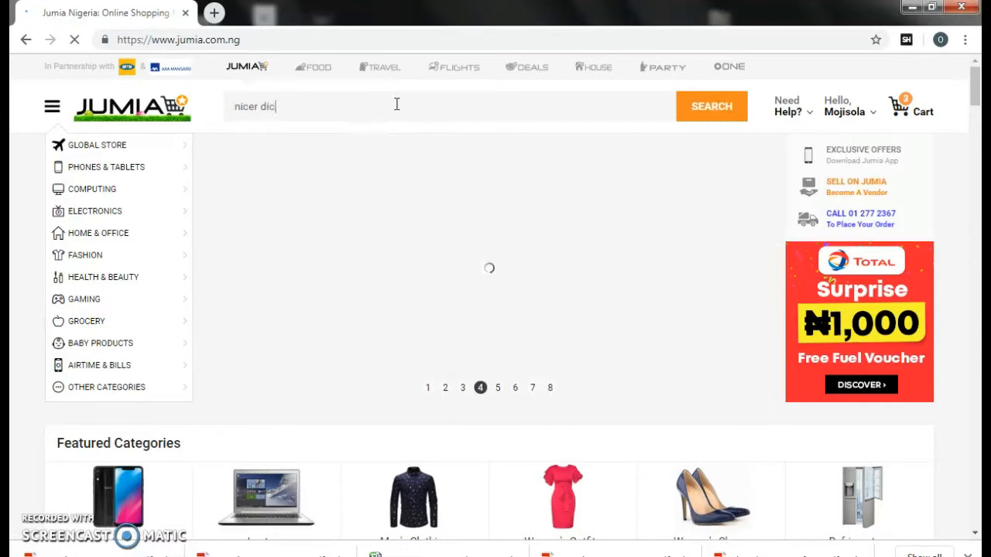
type("er set")
key("Return")
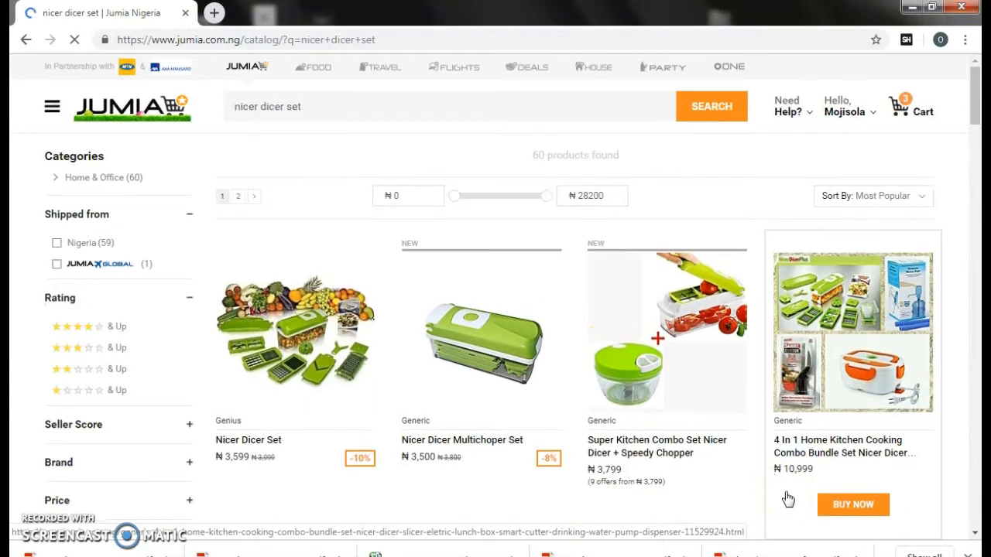
left_click(281, 341)
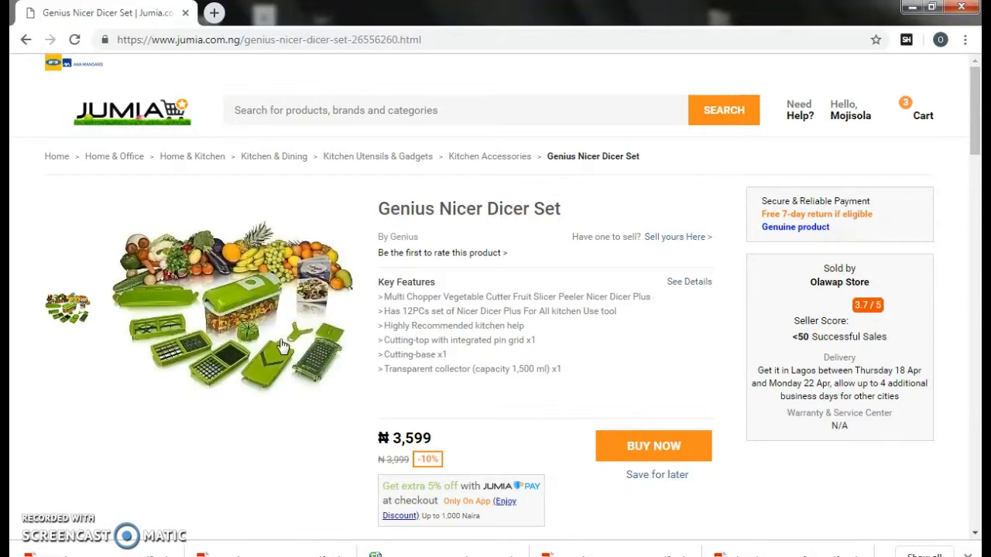
left_click(667, 235)
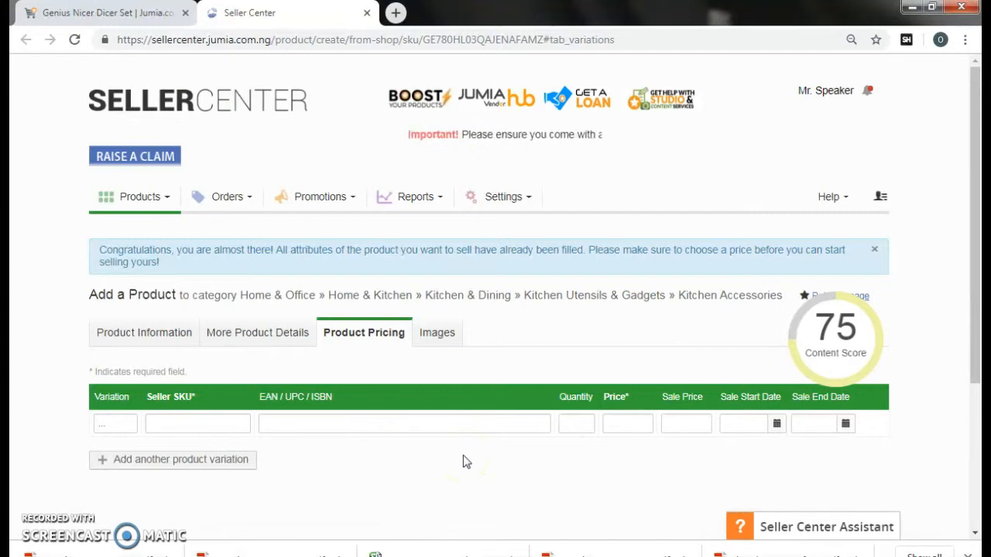
- Enter Nicer as the seller SKU, with quantity 1000 and price 5,000, and move on to the sale price
left_click(182, 421)
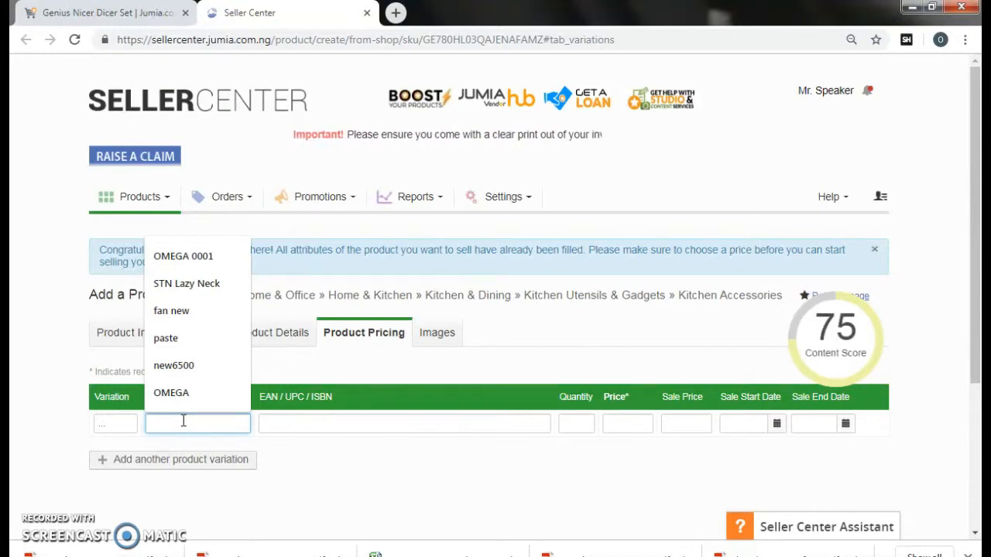
type("Nic")
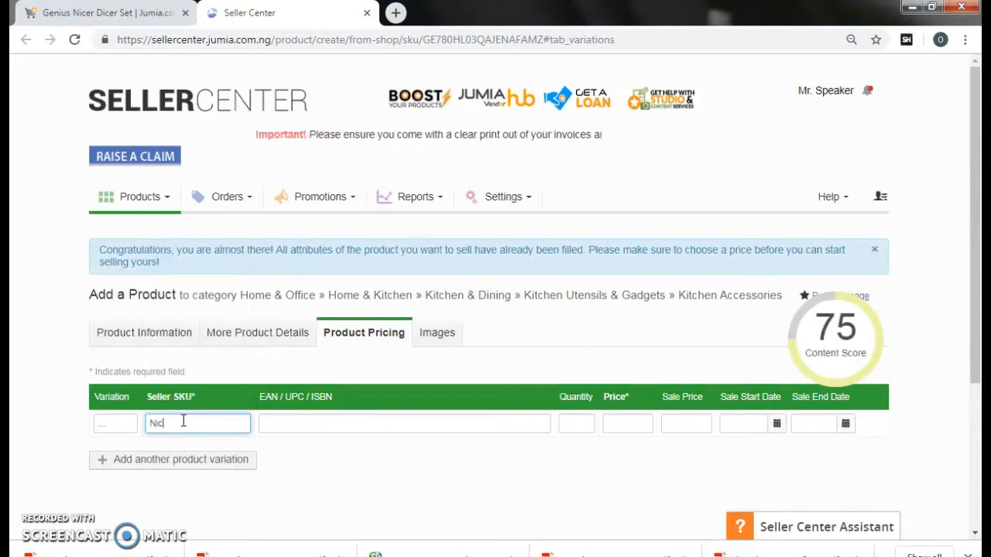
key("Tab")
key("Tab")
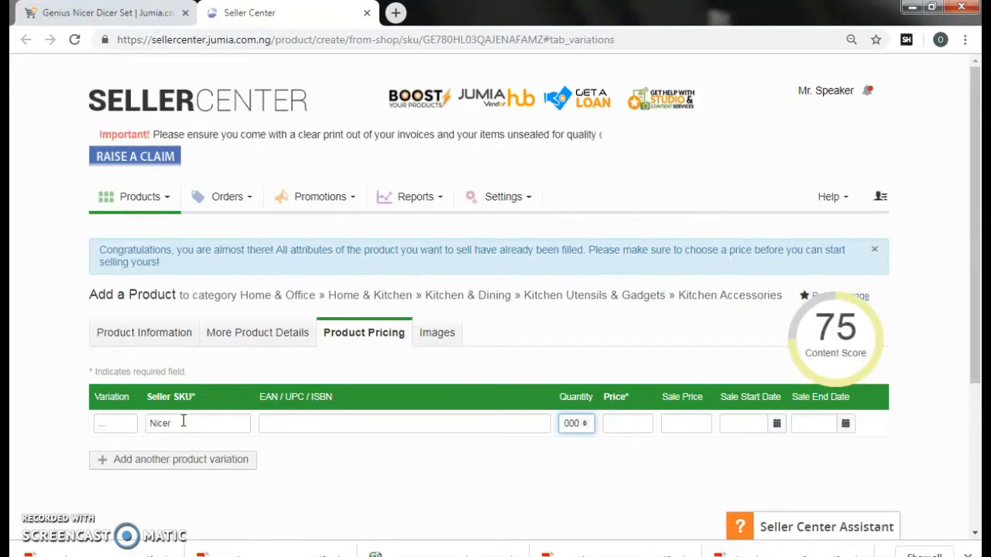
type("1000")
key("Tab")
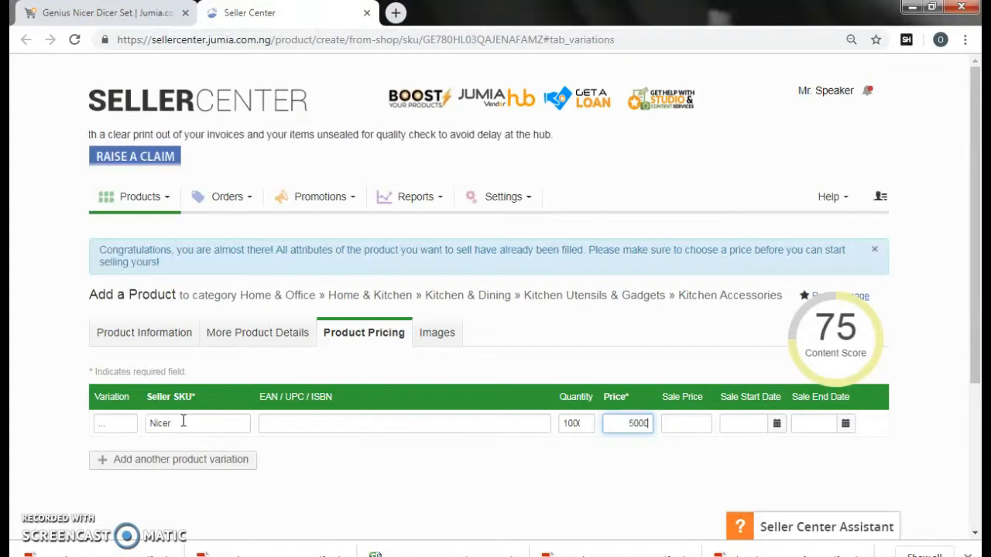
key("Tab")
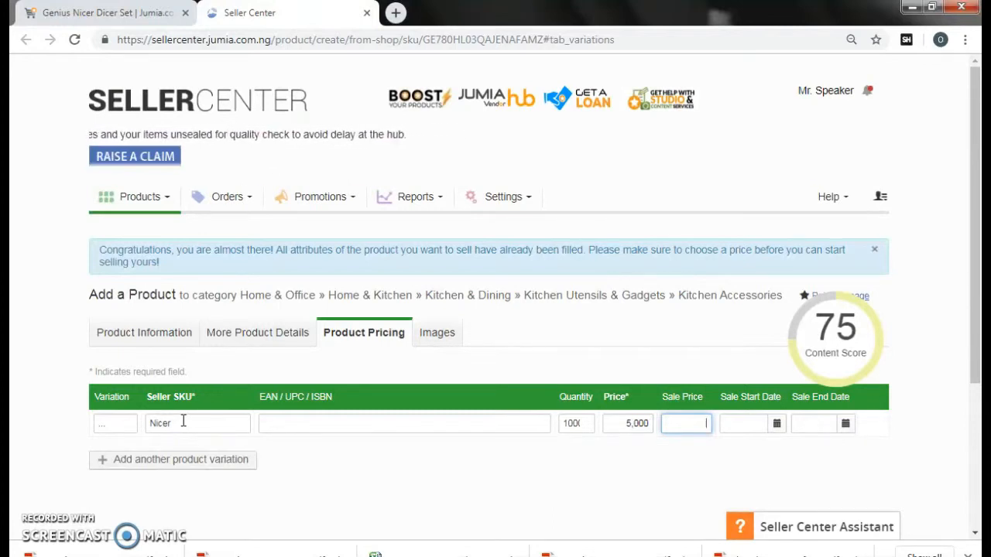
- Check the existing price on the Genius Nicer Dicer Set store page and set the sale price to 3600
left_click(109, 14)
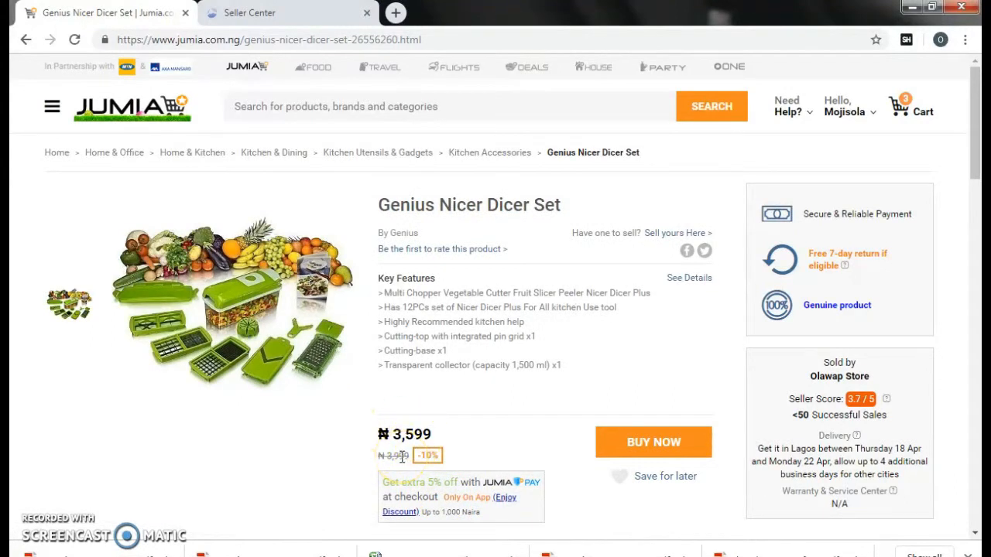
left_click(284, 12)
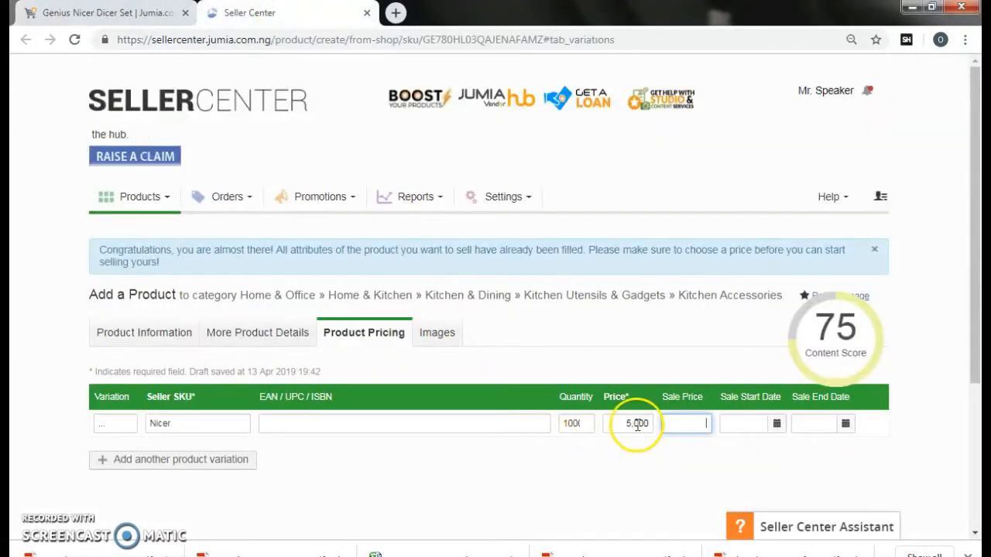
left_click(672, 424)
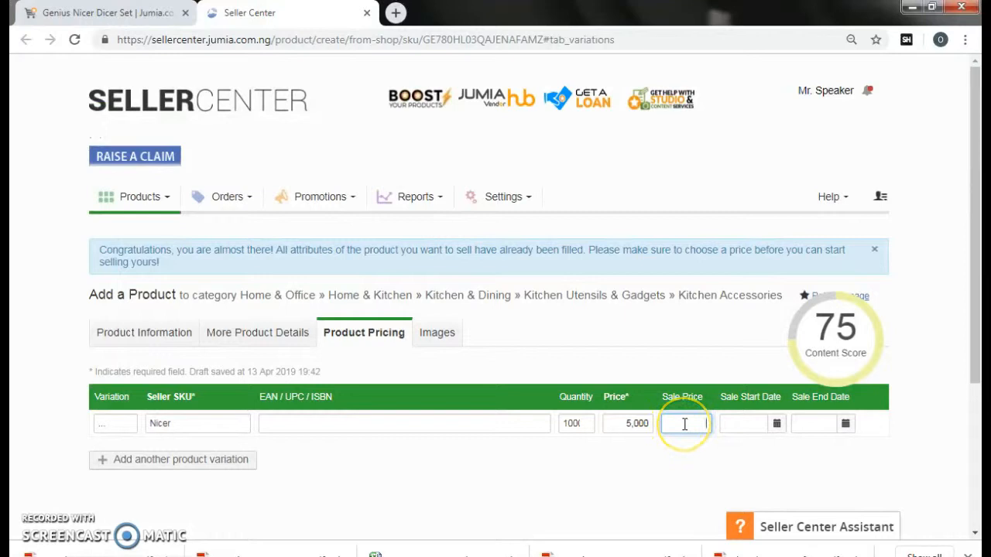
type("3600")
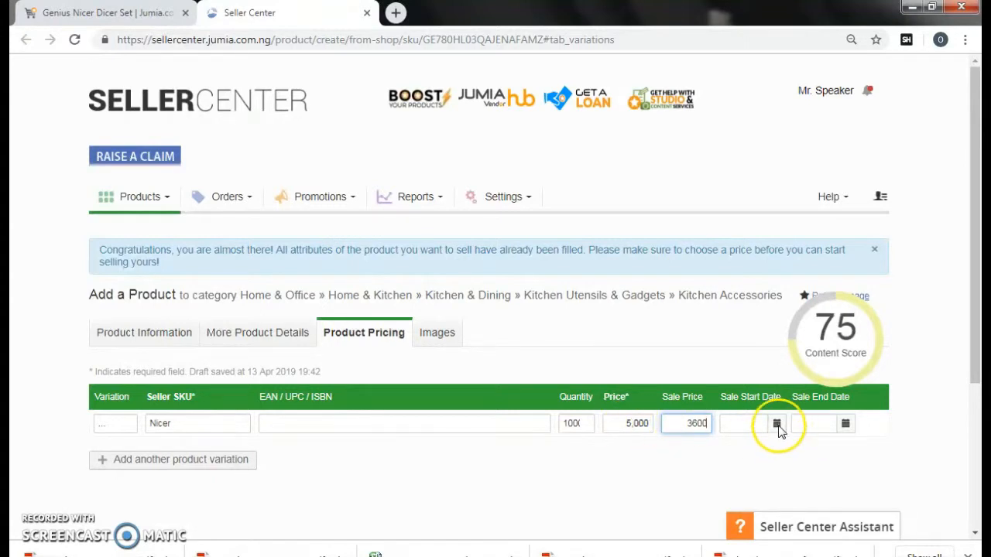
- Set the sale start date in April 2019 and the sale end date in April 2030
scroll(974, 343, "down", 3)
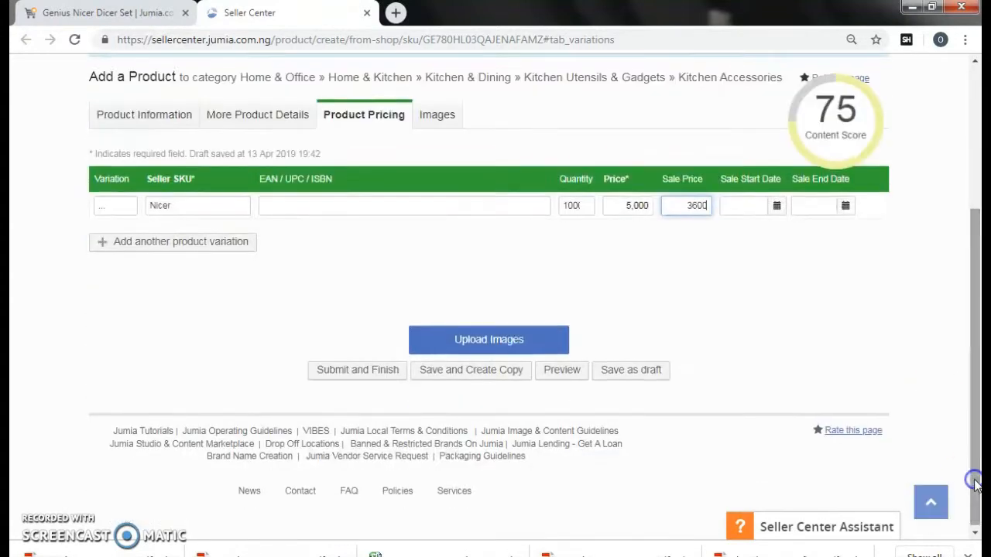
left_click(777, 209)
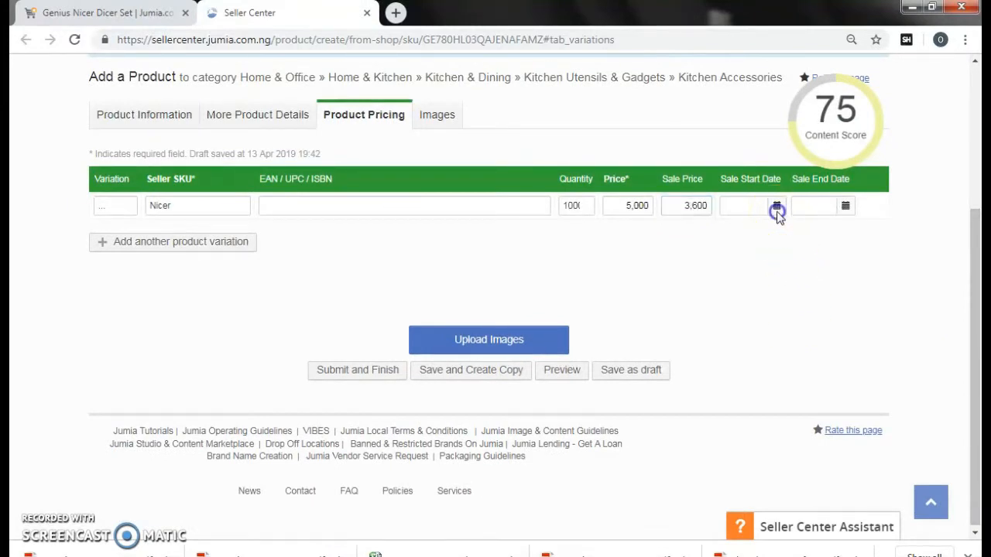
left_click(655, 256)
left_click(845, 206)
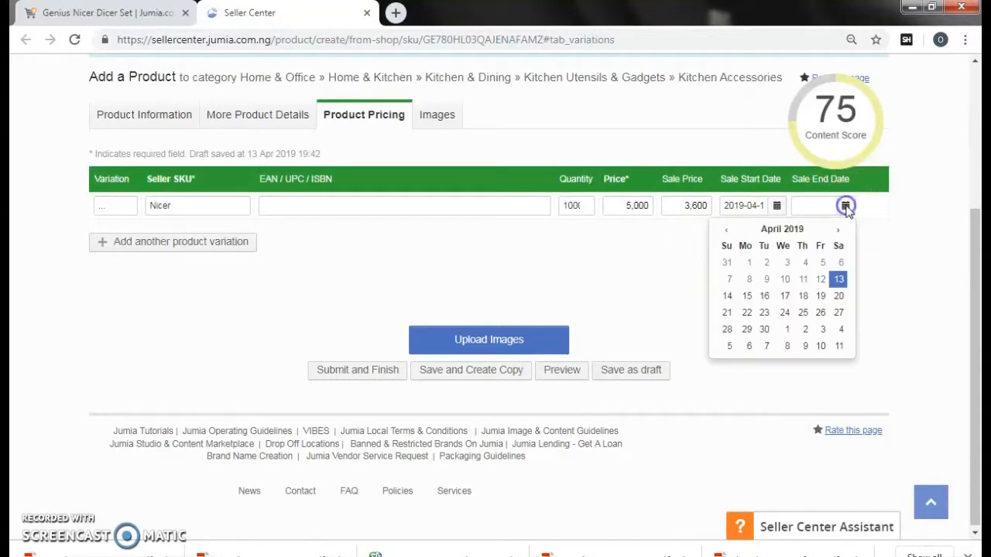
left_click(803, 230)
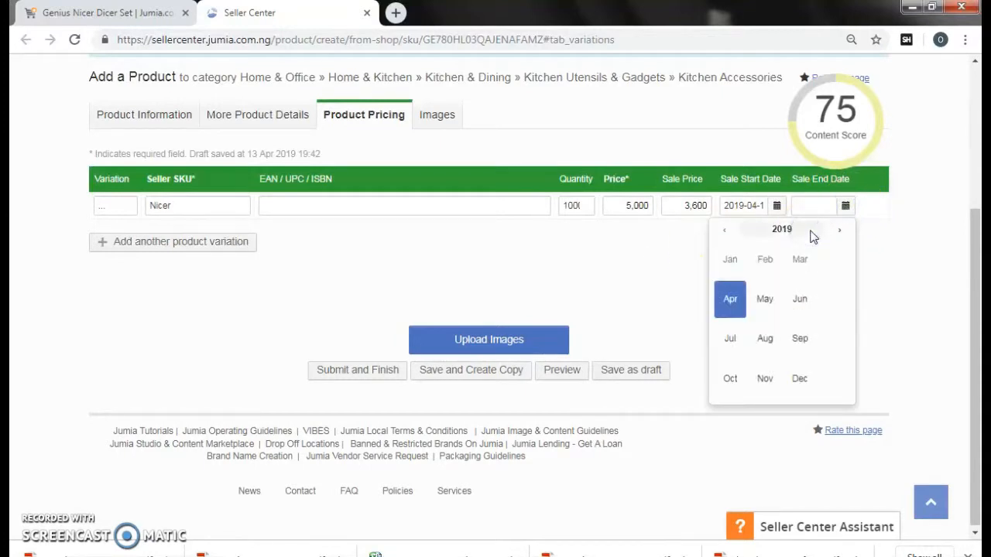
left_click(785, 228)
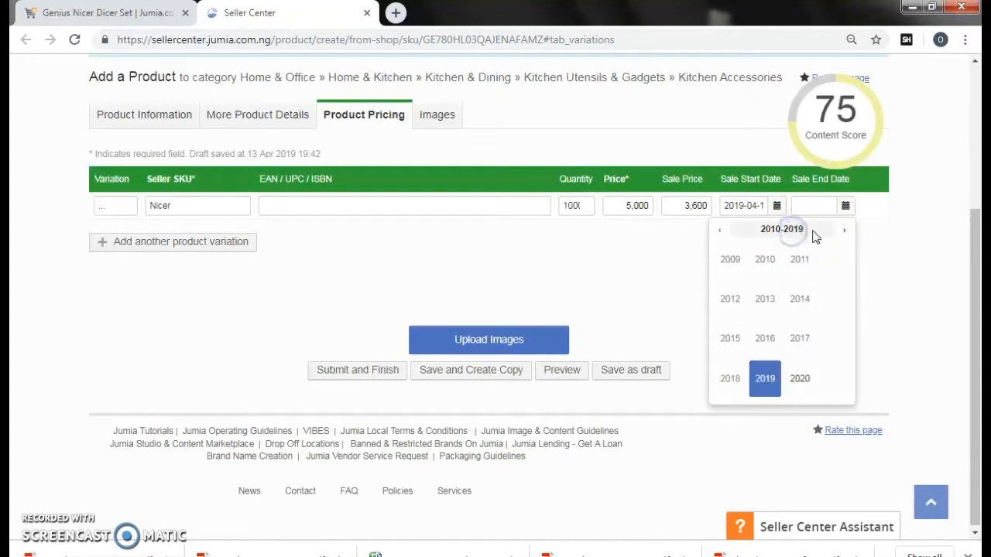
left_click(846, 231)
left_click(805, 378)
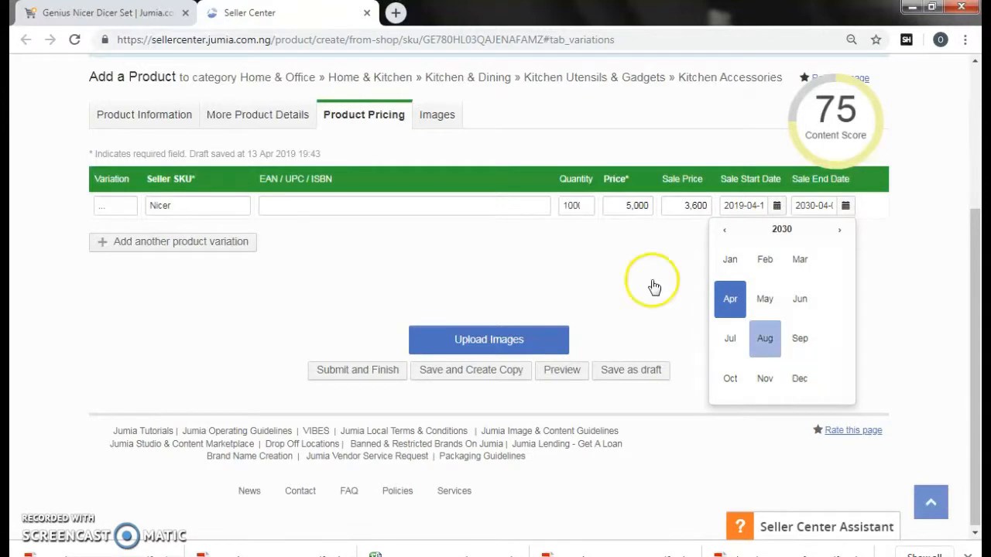
left_click(533, 250)
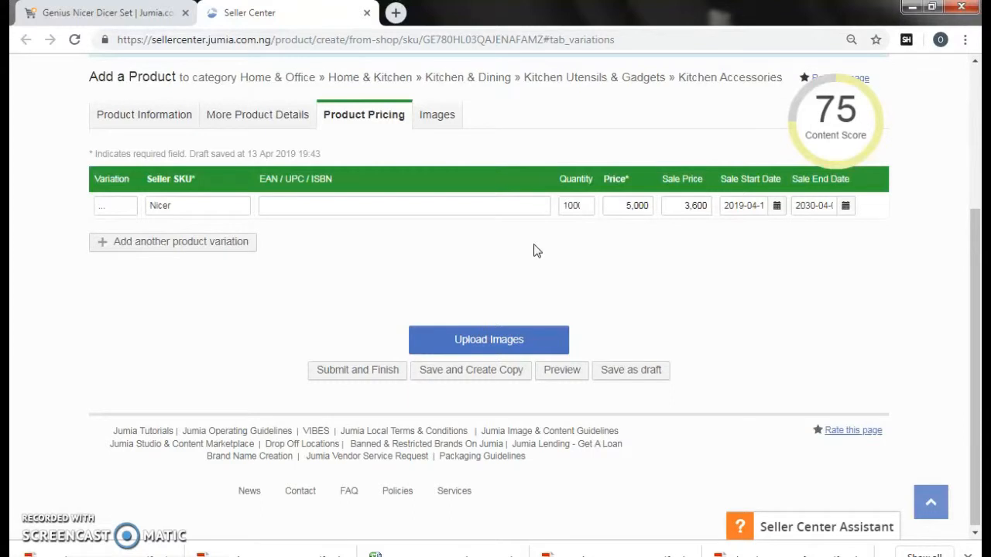
- Check the listing's images, and replace the product line in the product details with the store name Mr. Speaker
left_click(432, 130)
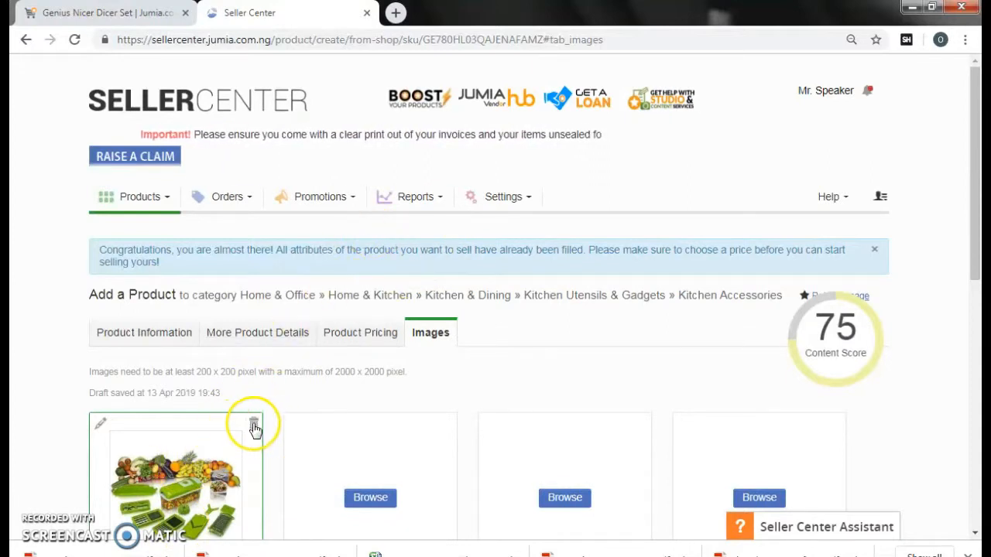
left_click(240, 331)
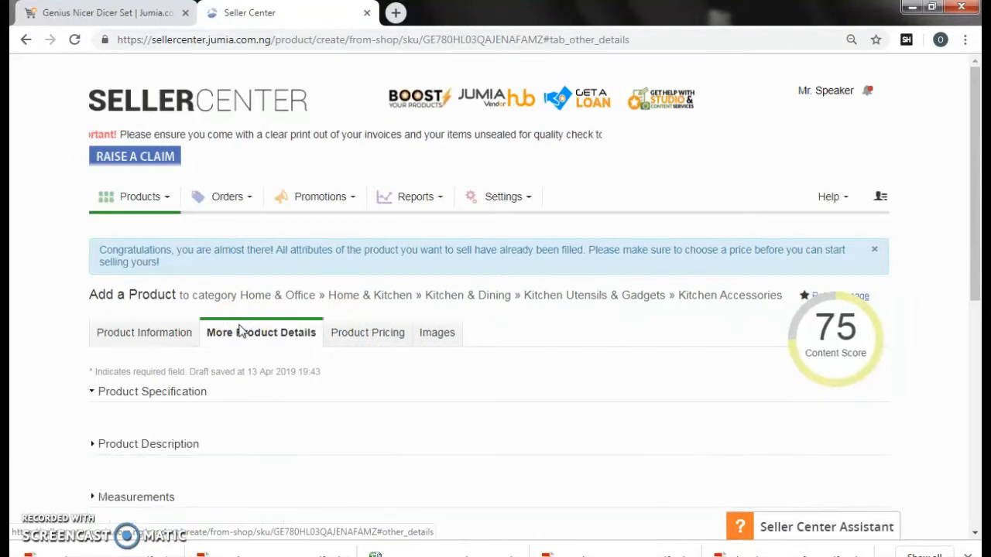
left_click(374, 425)
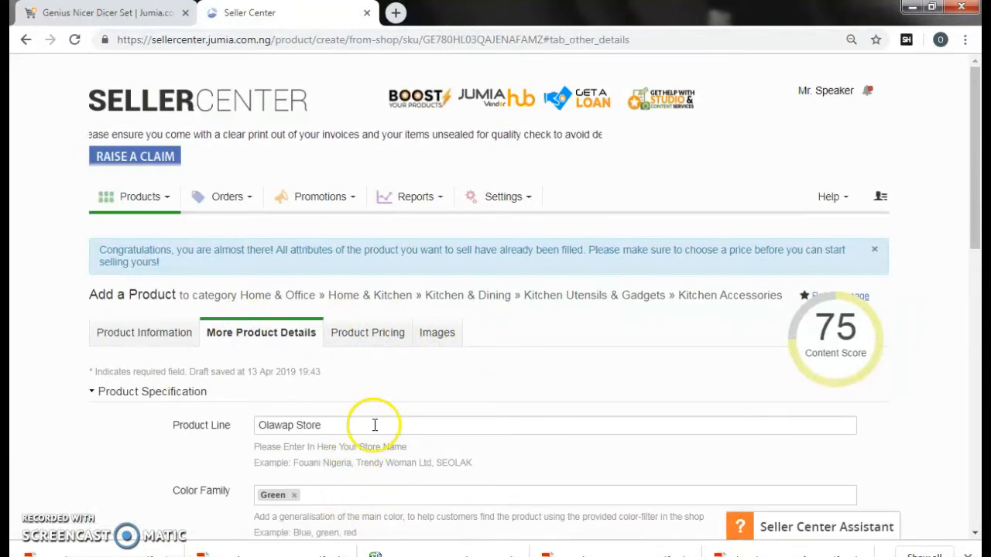
left_click_drag(373, 425, 152, 430)
key("BackSpace")
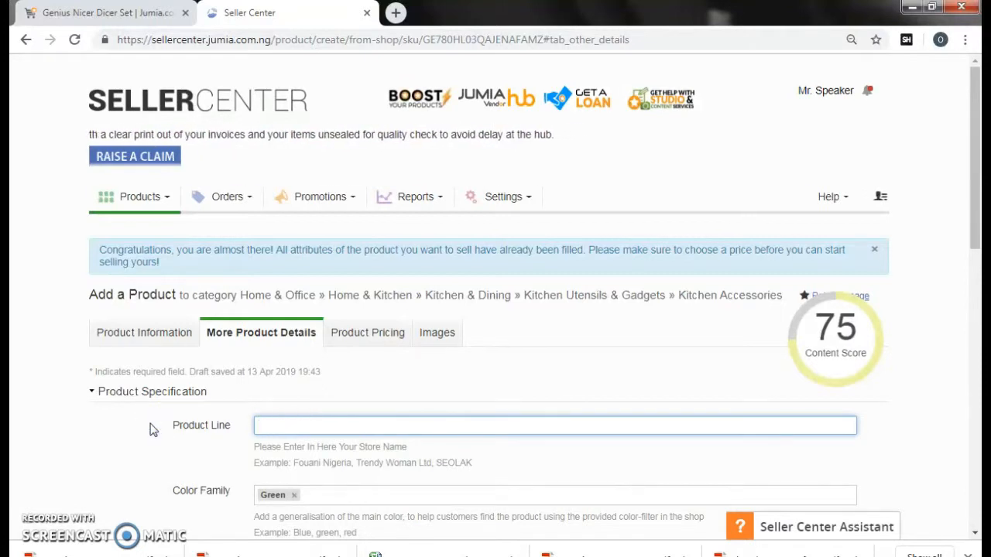
type("Mr. Speaker")
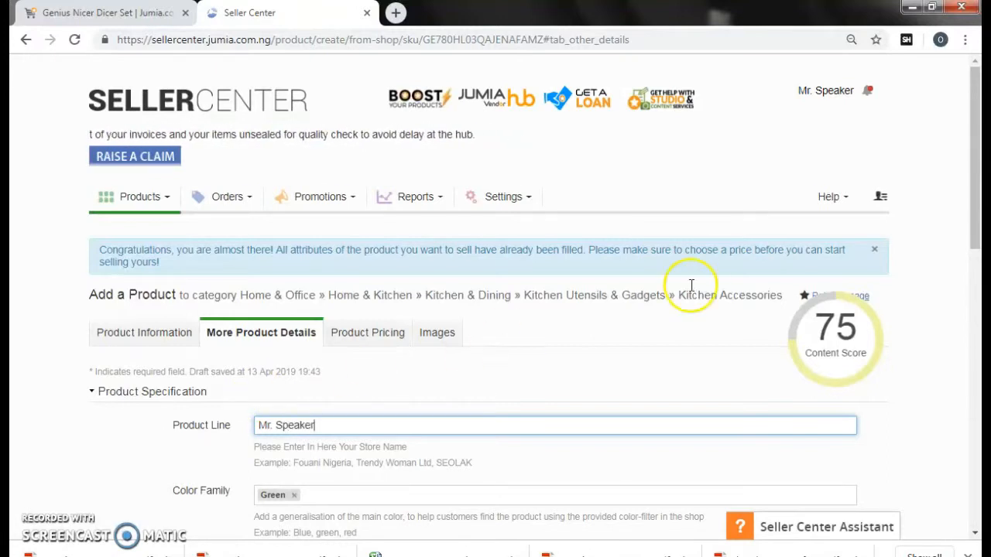
- Add White to the product's color family alongside Green
left_click_drag(969, 210, 974, 347)
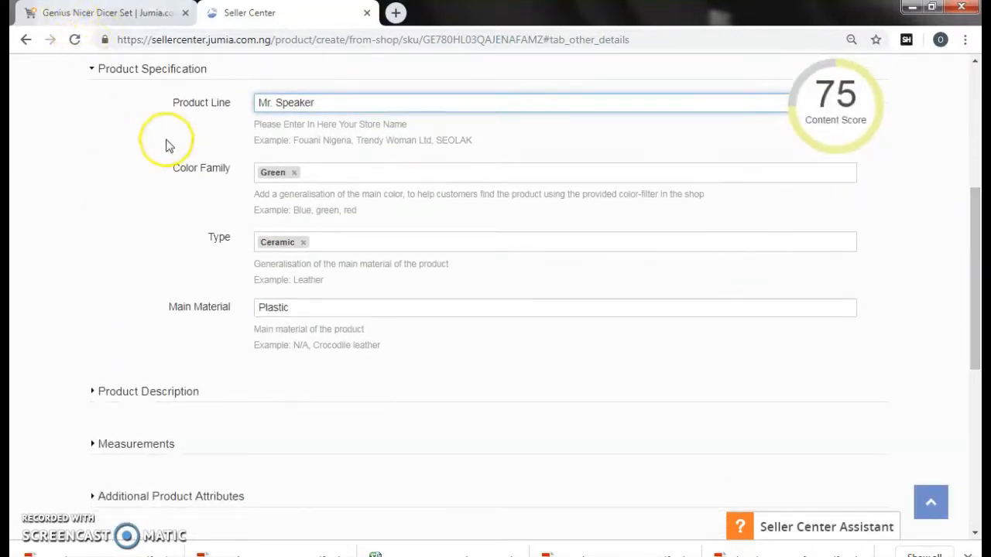
left_click(329, 176)
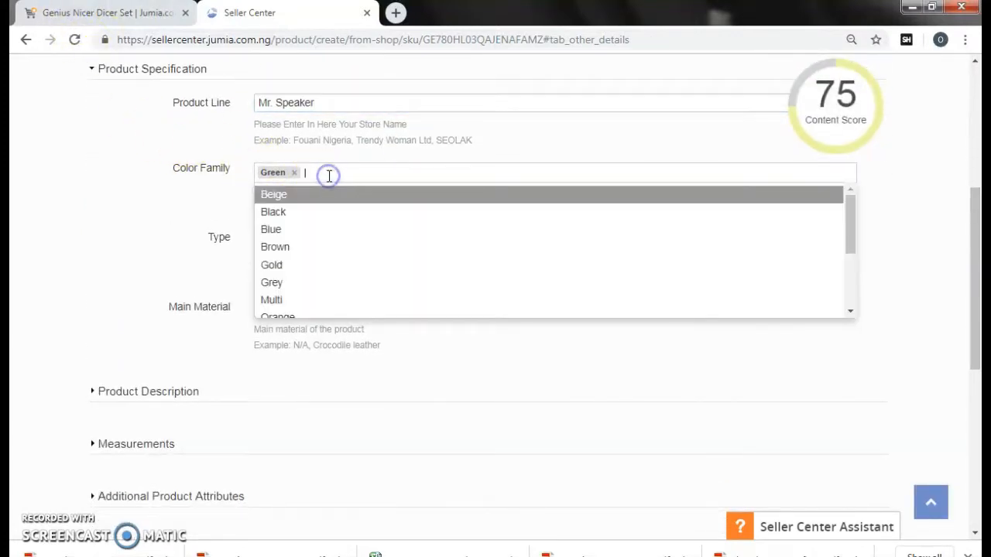
type("wh")
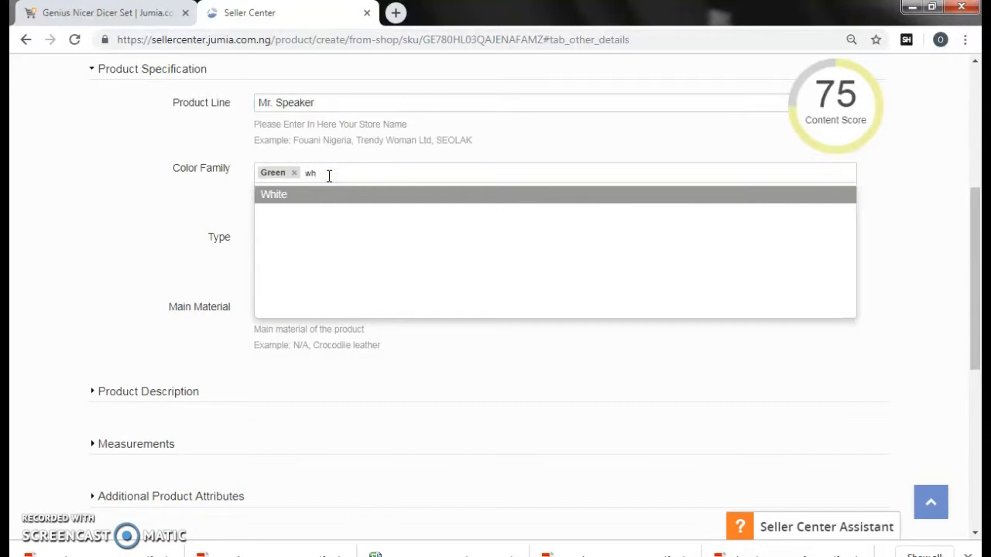
left_click(323, 194)
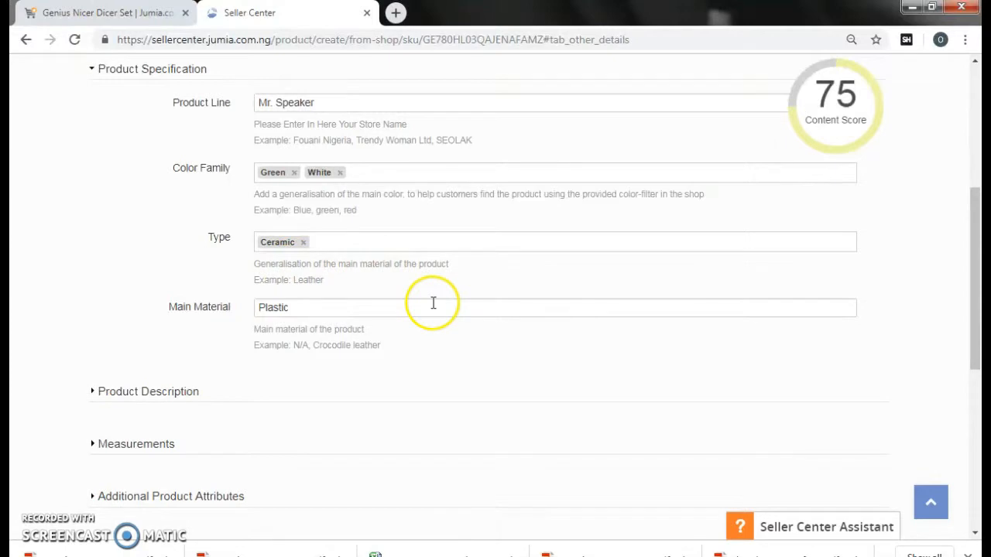
- Review the prefilled product description and highlights, and look into the Measurements section
left_click_drag(973, 354, 974, 428)
left_click_drag(974, 392, 977, 354)
left_click(95, 142)
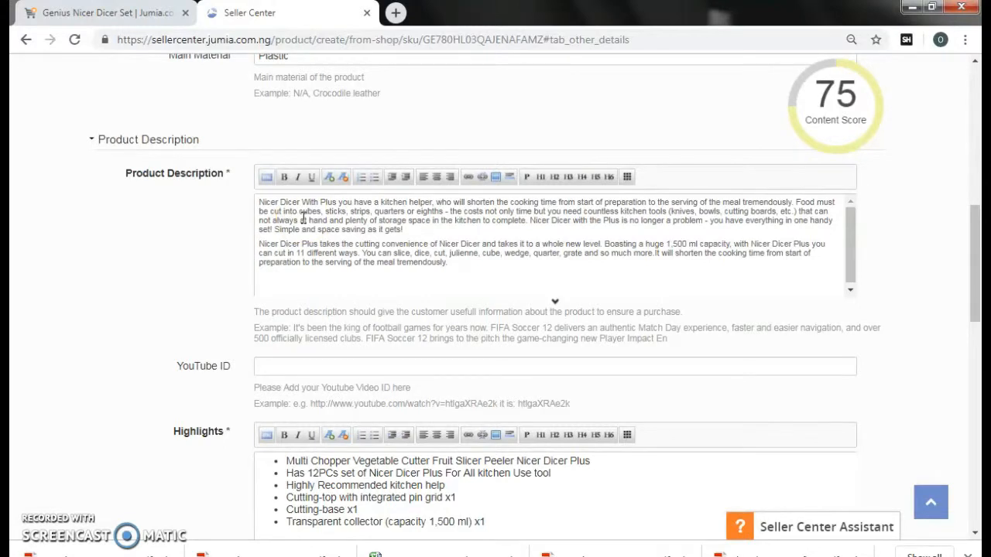
left_click(380, 234)
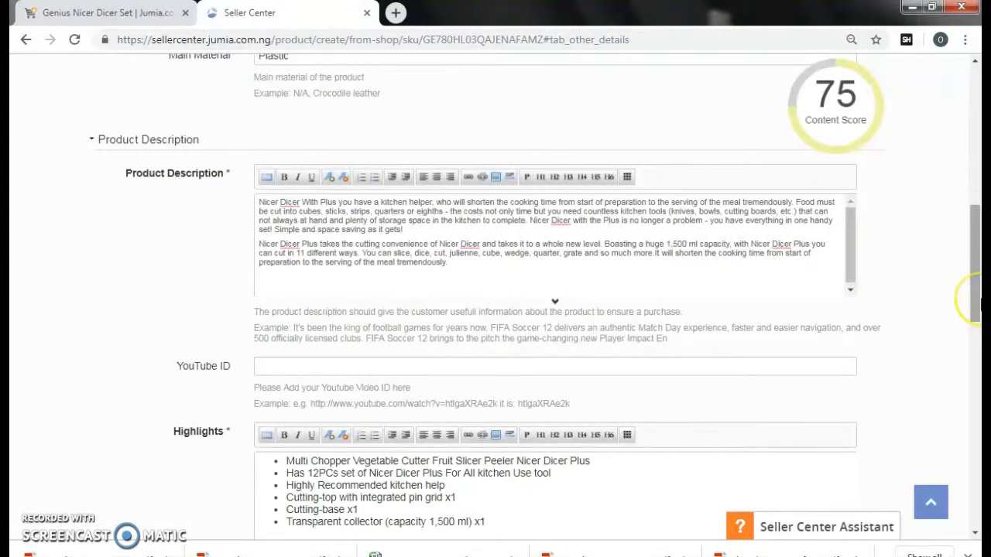
left_click_drag(976, 298, 973, 442)
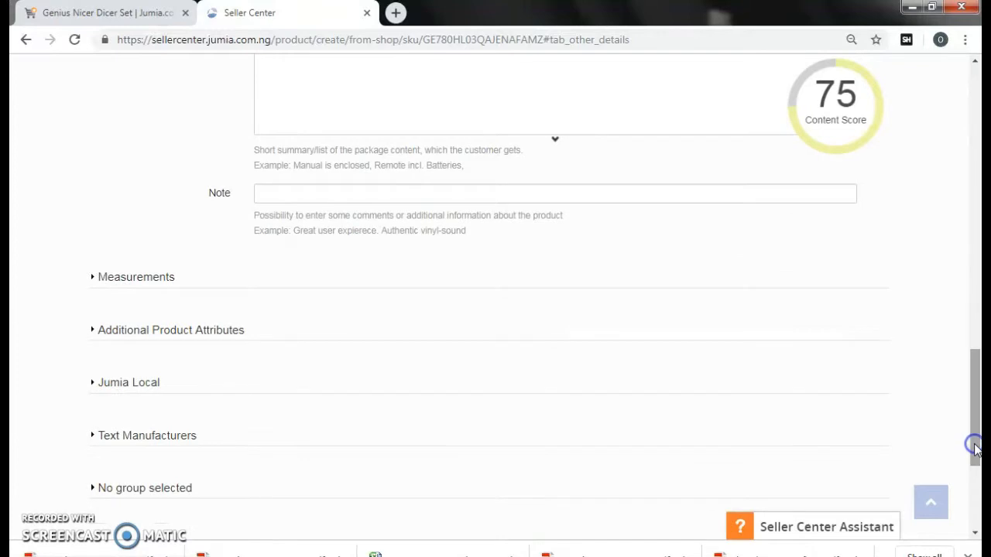
left_click(114, 283)
left_click(101, 278)
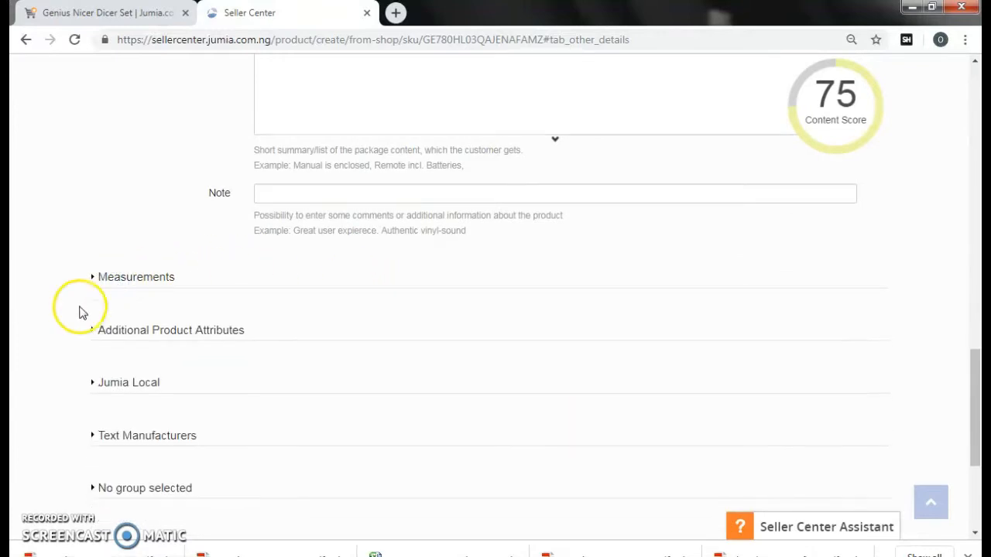
- Expand the additional product attributes and add Dining Room to the area of use
left_click(97, 333)
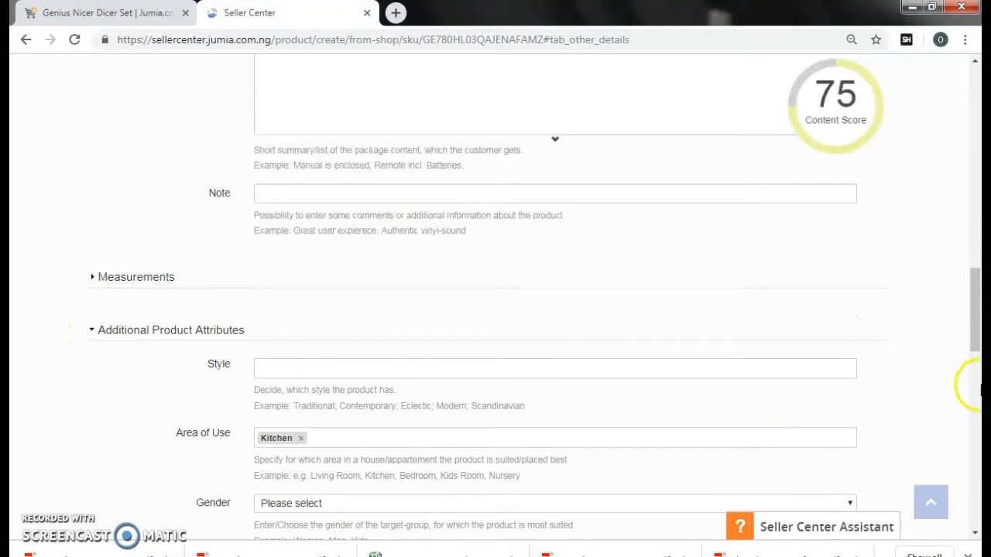
left_click(977, 277)
left_click_drag(977, 278, 975, 310)
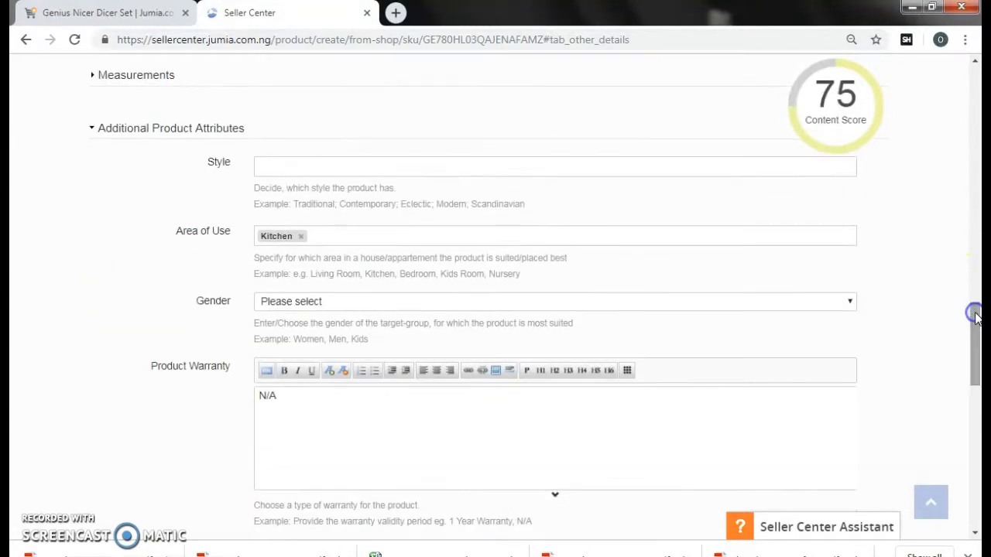
left_click(371, 227)
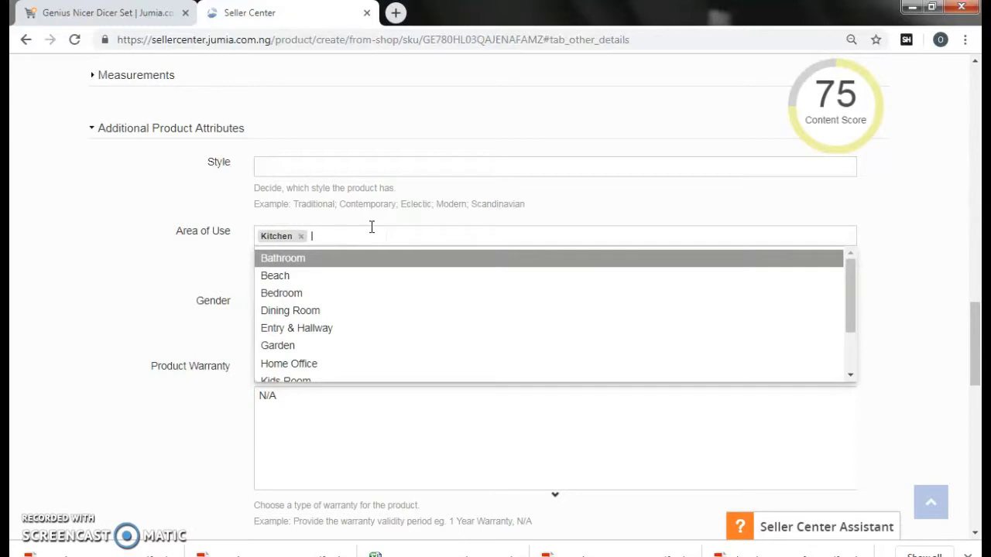
type("Dini")
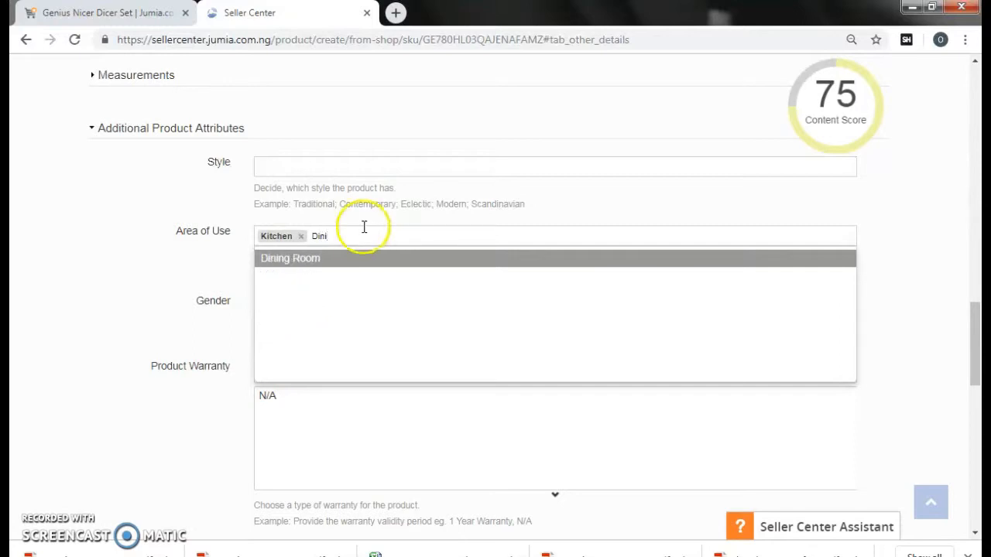
left_click(291, 258)
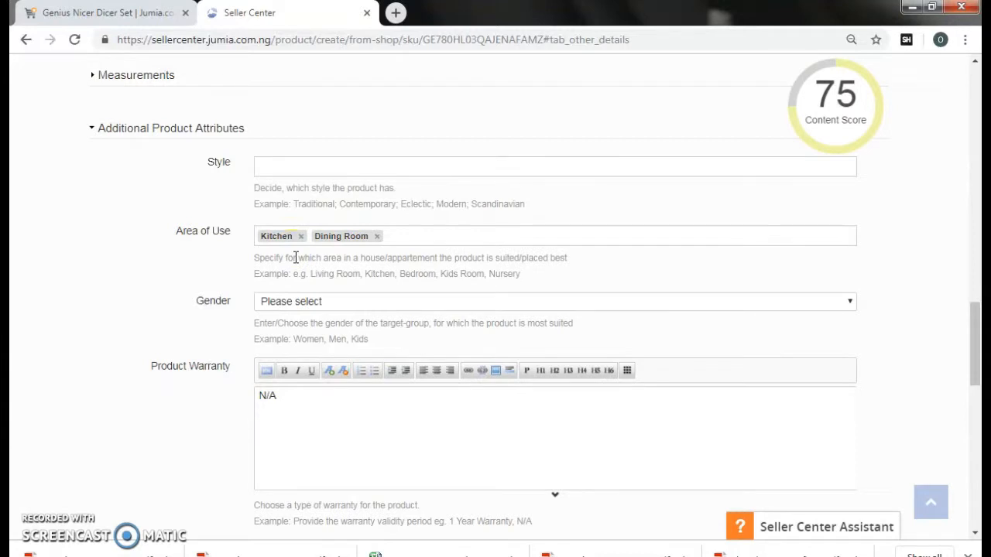
- View the gender options in the additional attributes and leave the selection empty
left_click(364, 303)
left_click(364, 305)
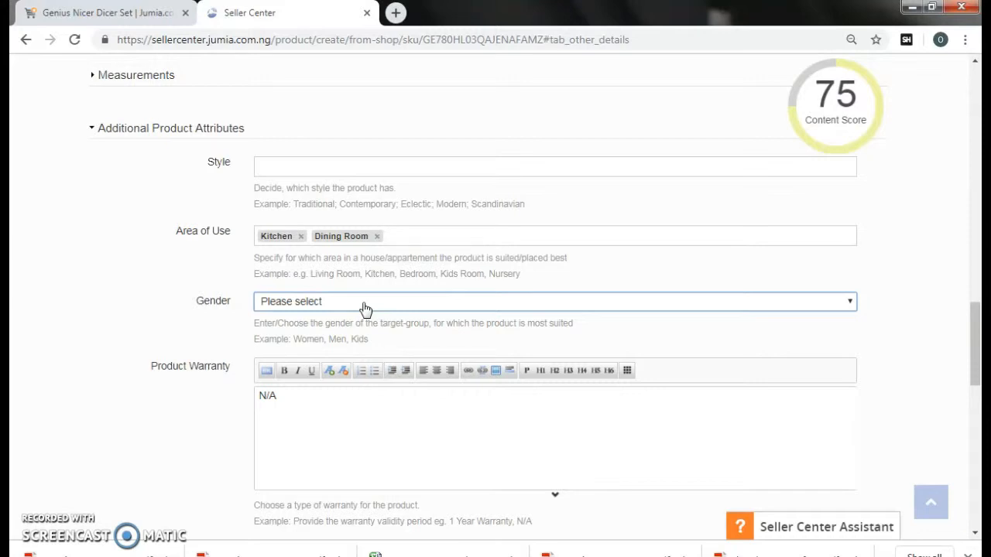
left_click(364, 306)
left_click(365, 306)
- Dismiss the chat notification, look over the remaining attributes and expand the Jumia Local section
left_click(976, 360)
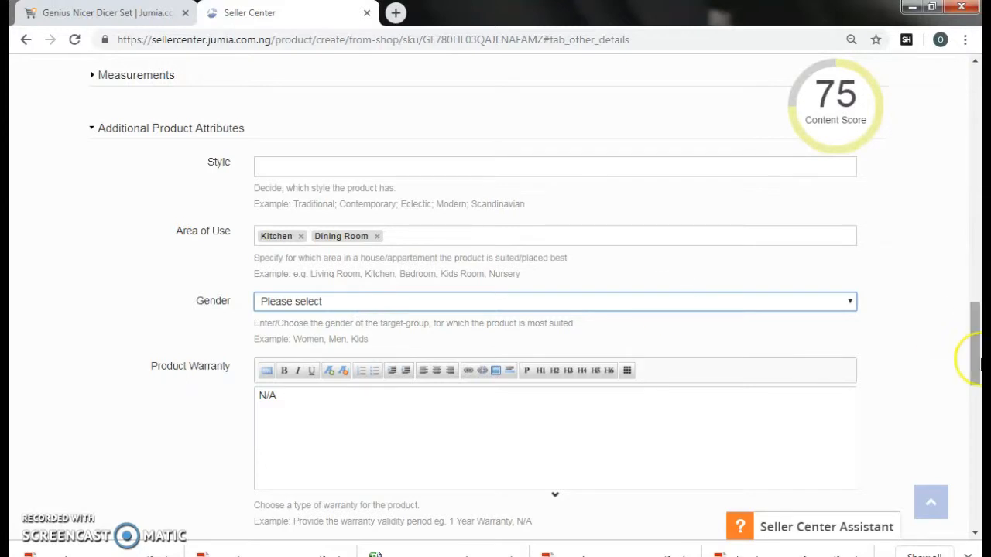
mouse_move(976, 360)
left_mouse_down()
mouse_move(977, 485)
mouse_move(979, 205)
mouse_move(977, 495)
mouse_move(977, 359)
left_mouse_up()
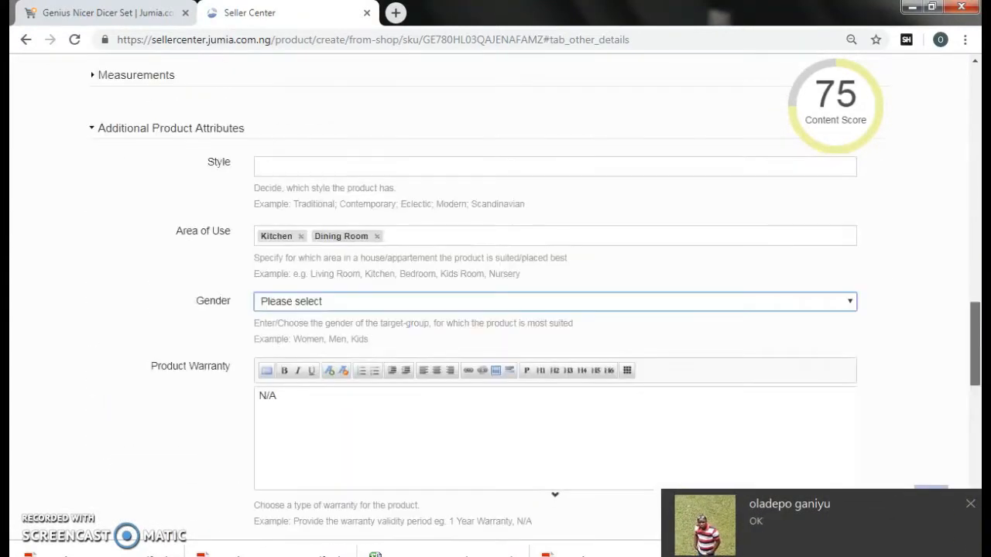
left_click(970, 504)
left_click(975, 366)
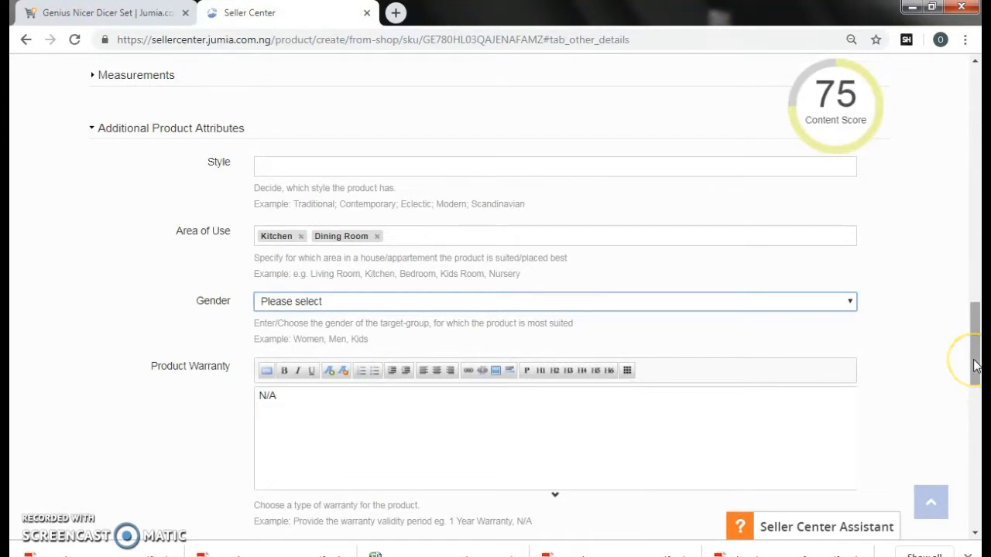
left_click_drag(975, 366, 977, 476)
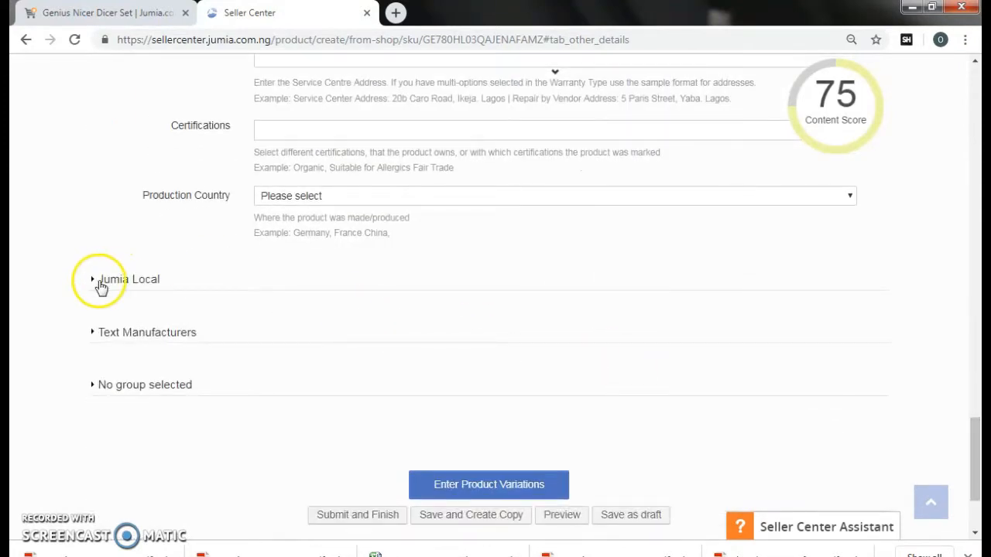
left_click(100, 283)
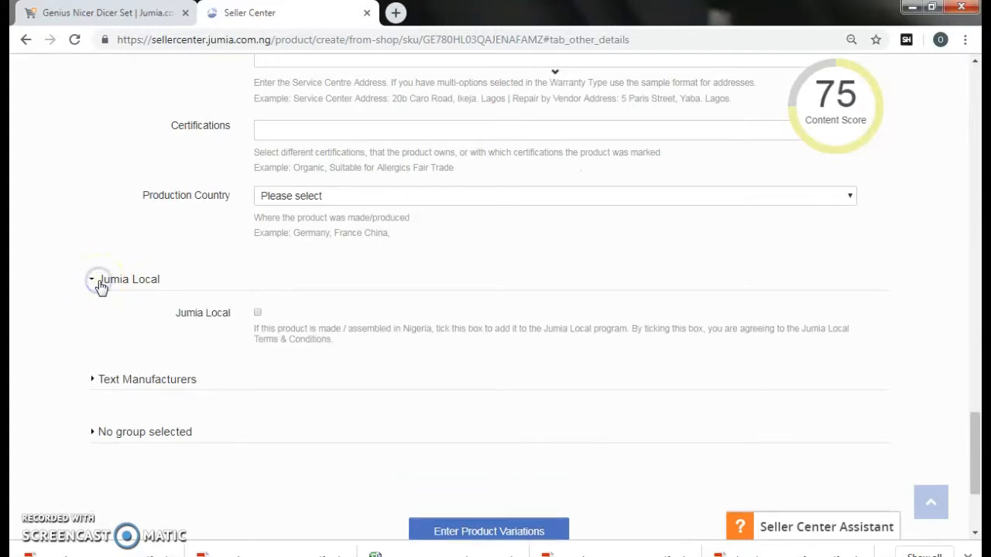
- Try out the Jumia Local option, leave it unticked and collapse the Jumia Local section
left_click(258, 313)
left_click(258, 313)
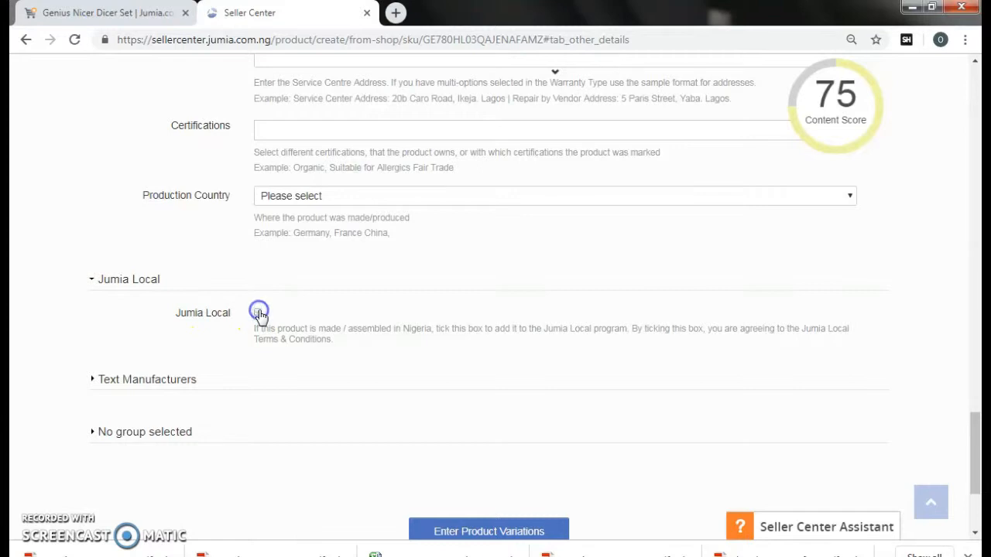
left_click(98, 286)
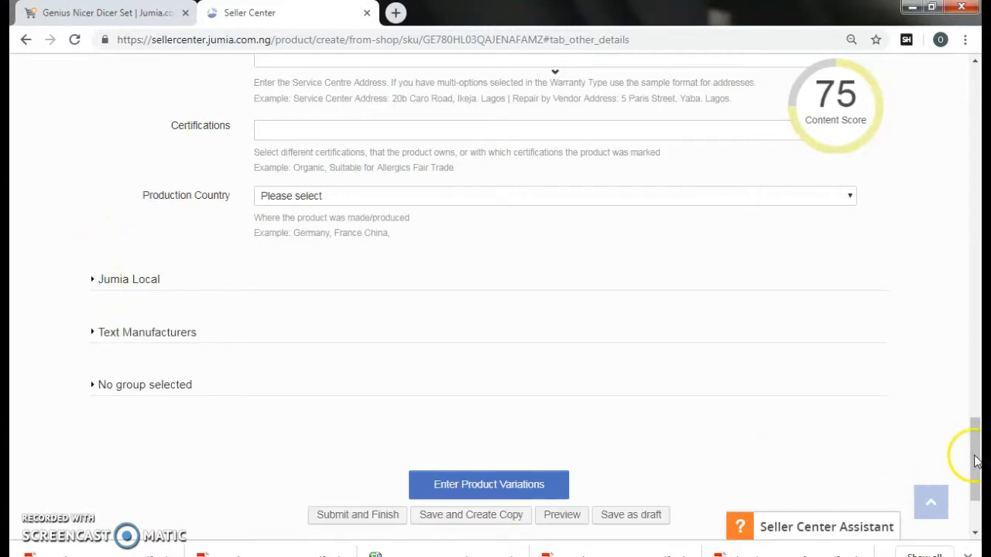
- Return to the main product information and rename the product as Nicer Dicer Plus - Multifuntional Chopper
left_click_drag(976, 461, 977, 116)
left_click(136, 230)
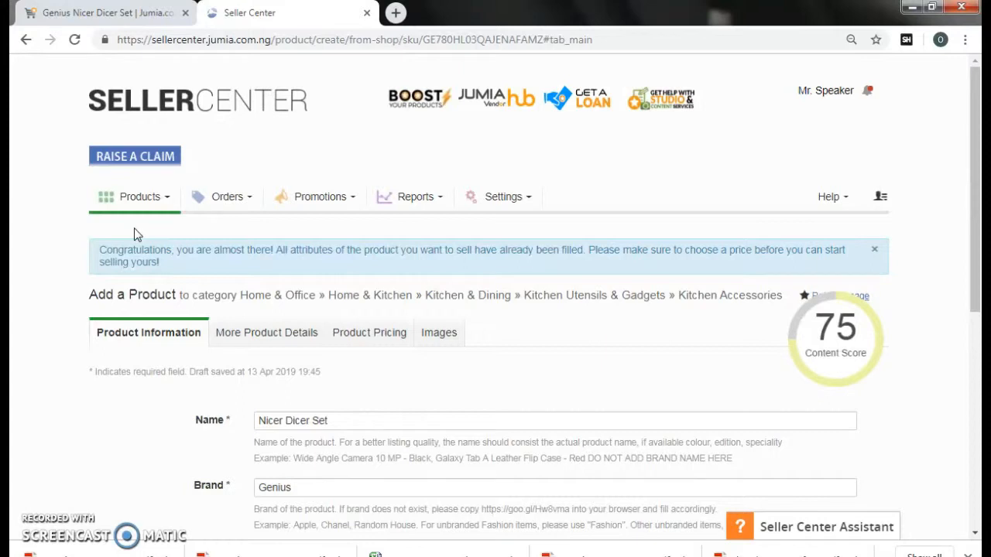
left_click(331, 419)
left_click_drag(332, 417, 315, 416)
type("Plus - Mul")
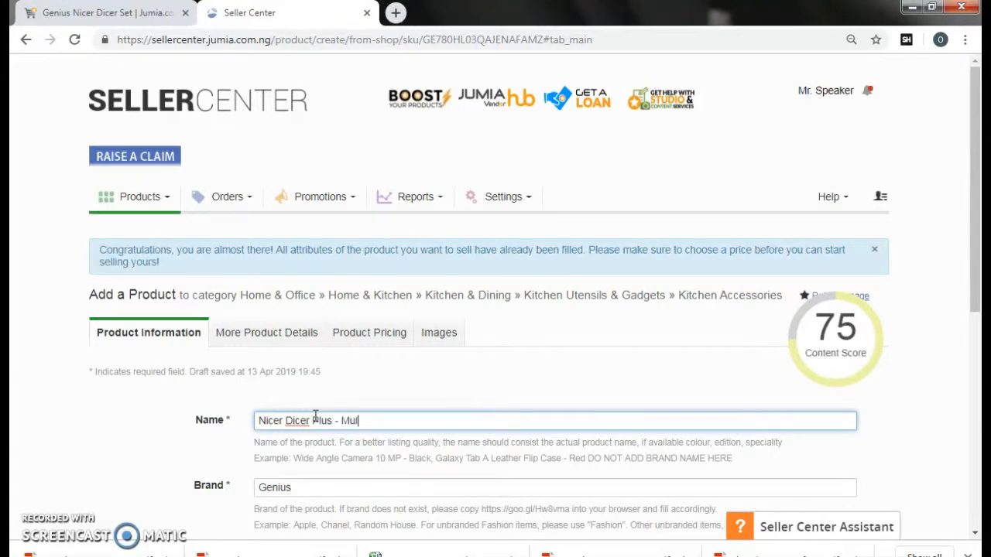
type("tifuntional")
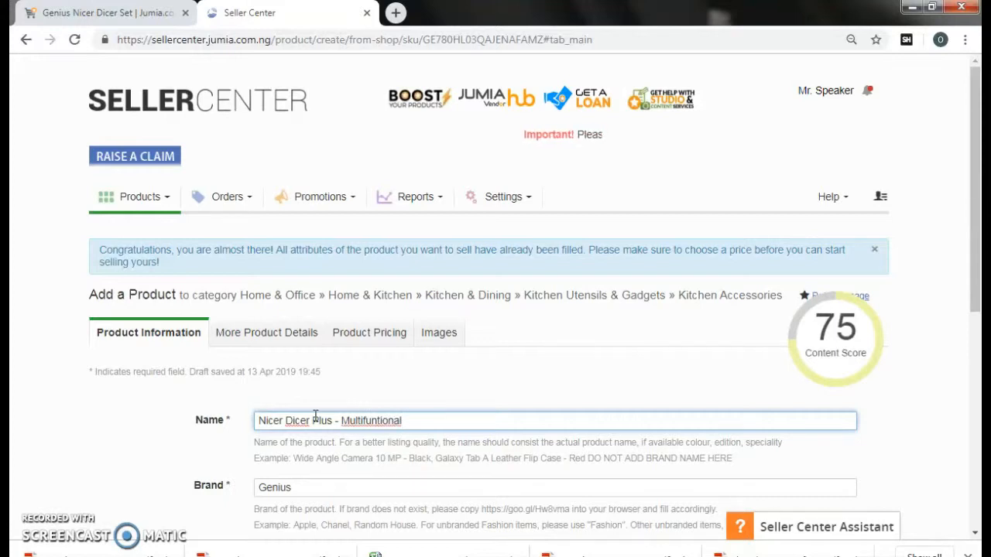
type(" Chopper")
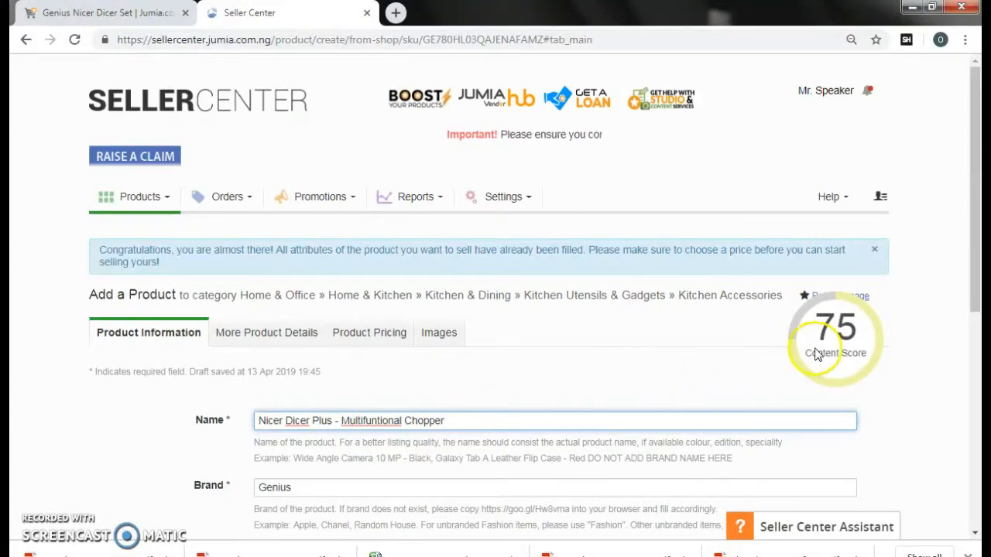
- Replace the product's brand with the suggested brand Generic
scroll(973, 240, "down", 2)
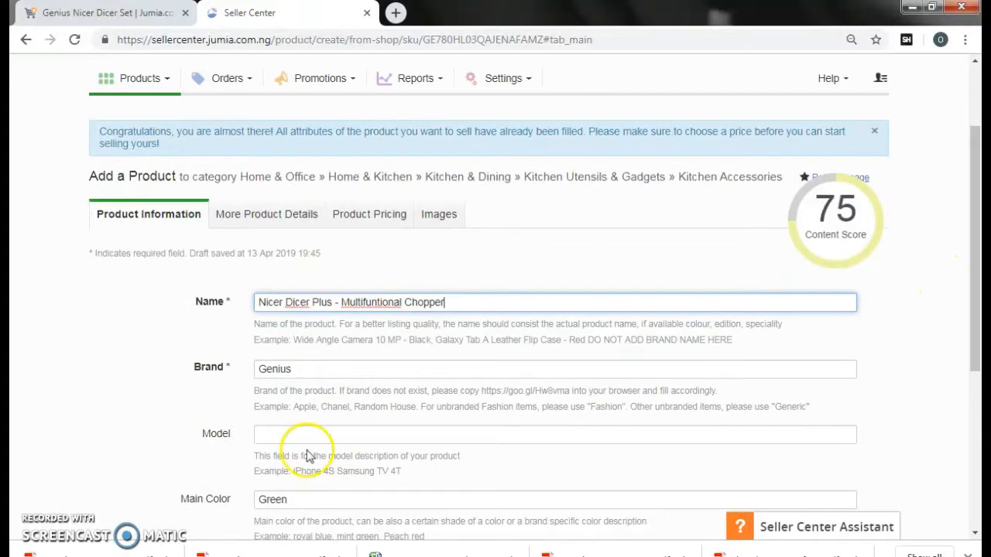
left_click(200, 370)
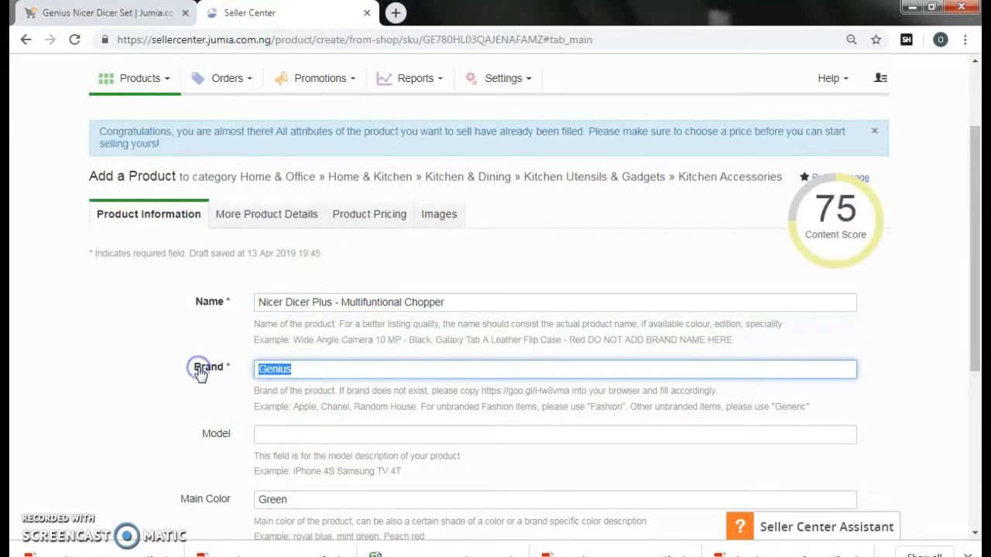
type("Generic")
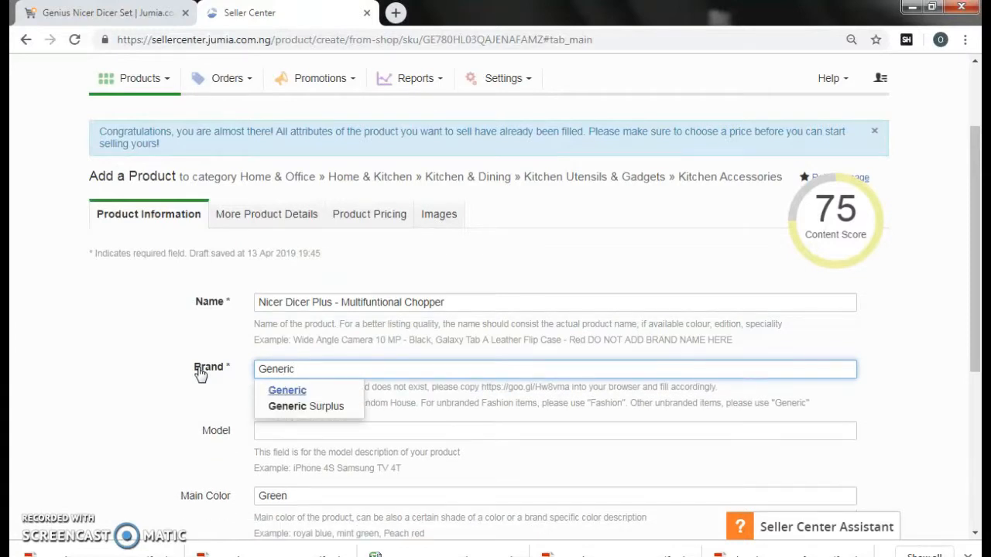
left_click(277, 391)
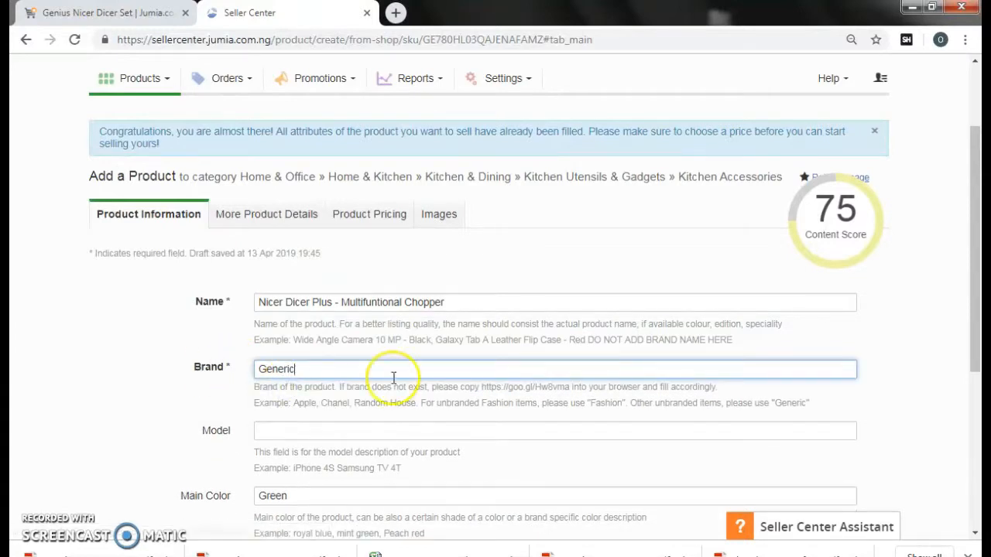
- Set the main color to "Colour may vary" and submit the finished product listing
left_click_drag(976, 325, 977, 446)
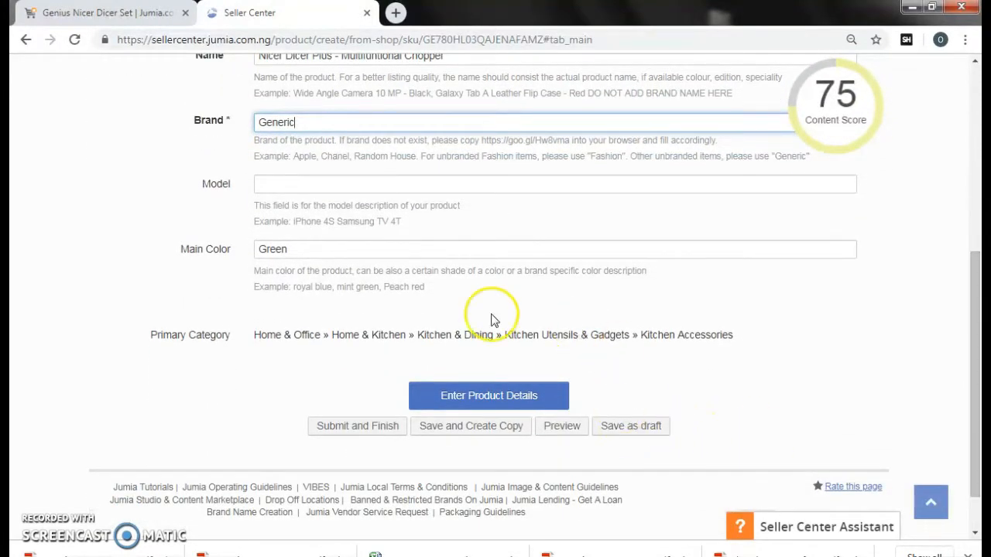
left_click_drag(318, 255, 231, 261)
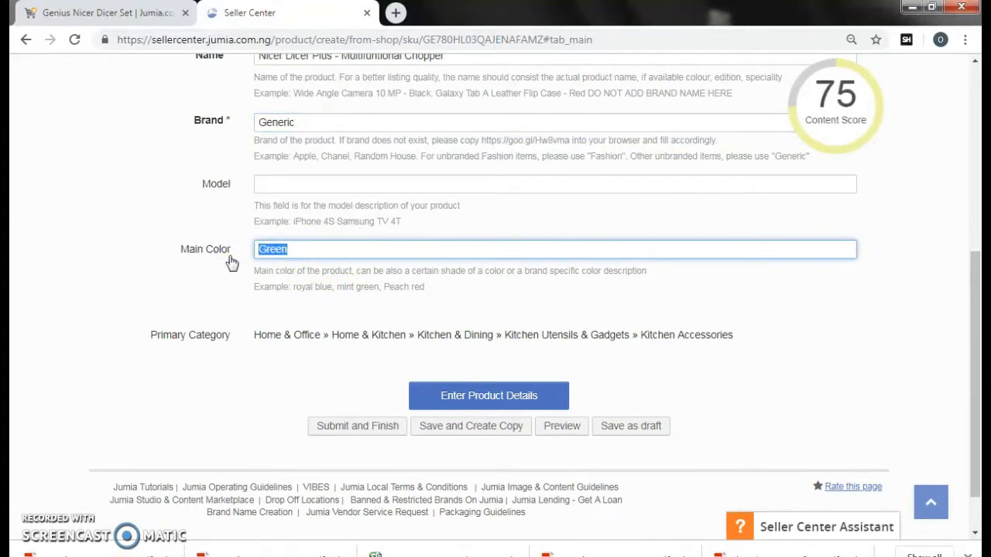
type("Colour")
left_click(267, 279)
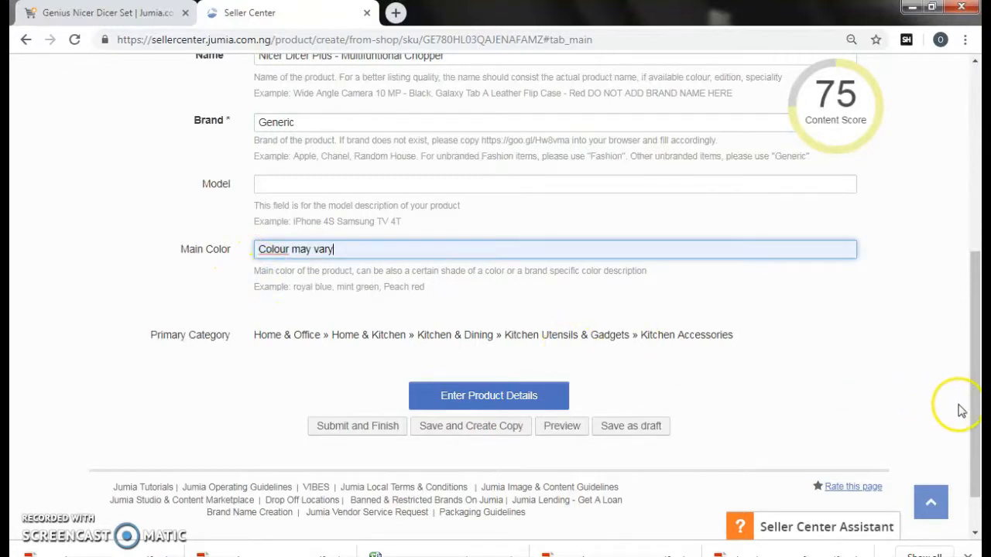
left_click(368, 421)
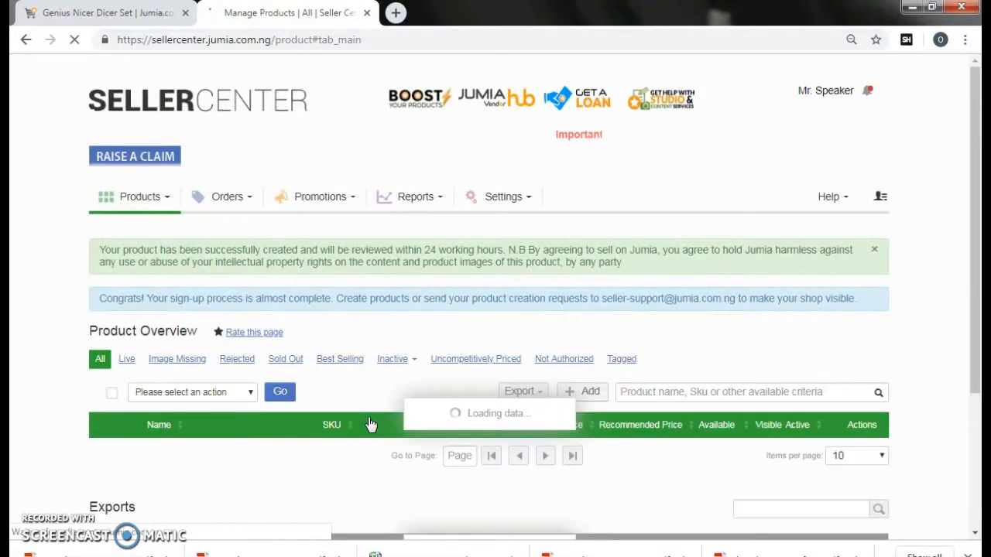
left_click(324, 429)
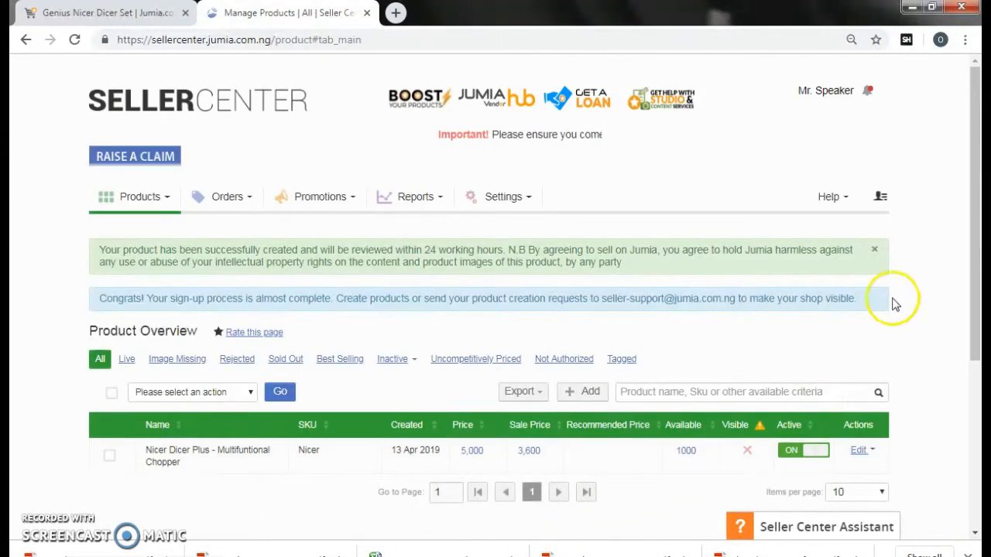
- Open the visibility checklist of the Nicer Dicer Plus product in the overview and examine its status criteria
left_click_drag(974, 254, 979, 324)
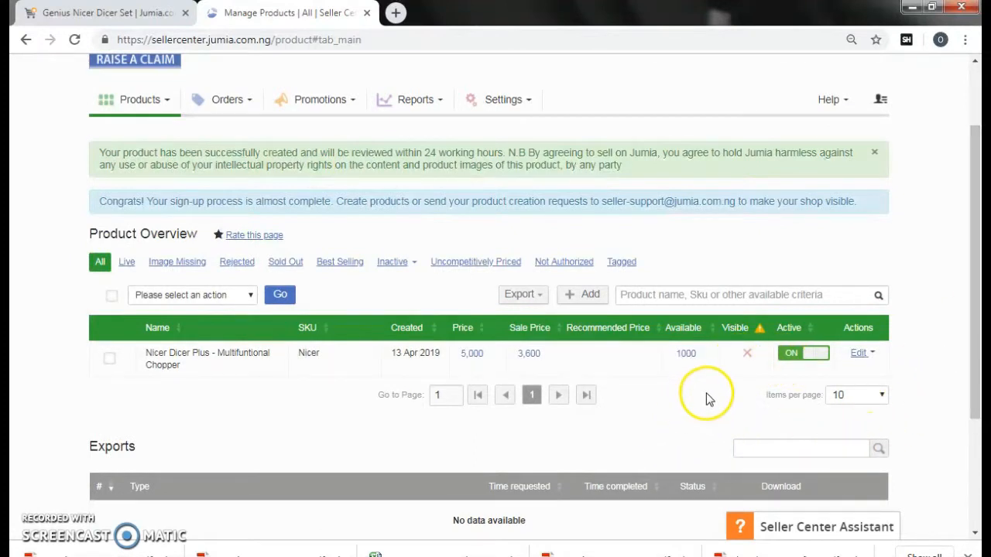
left_click(747, 361)
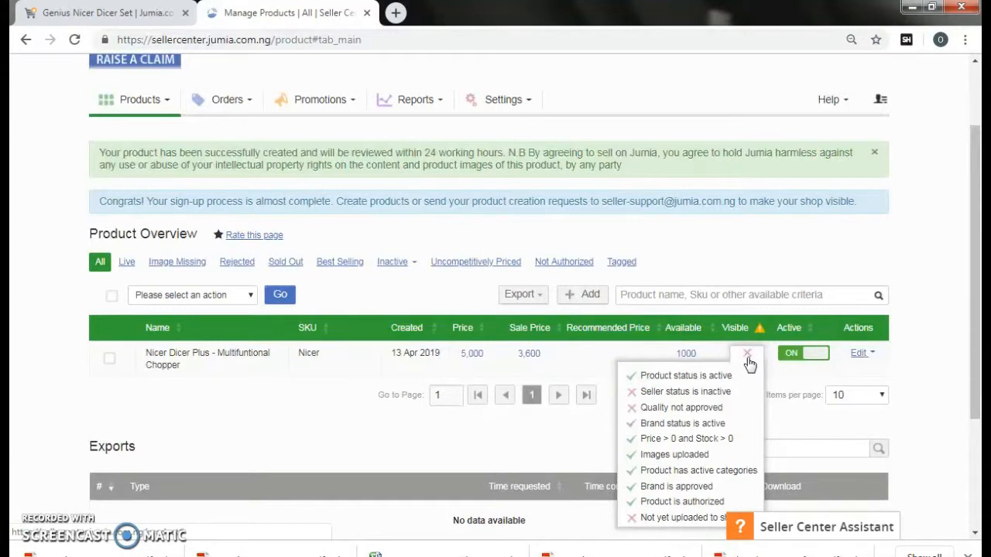
left_click_drag(968, 303, 972, 404)
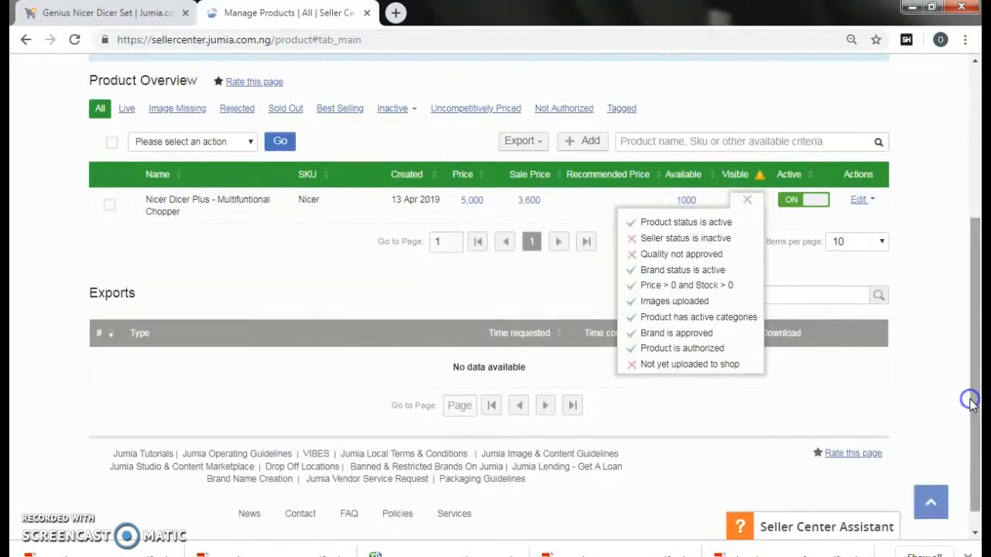